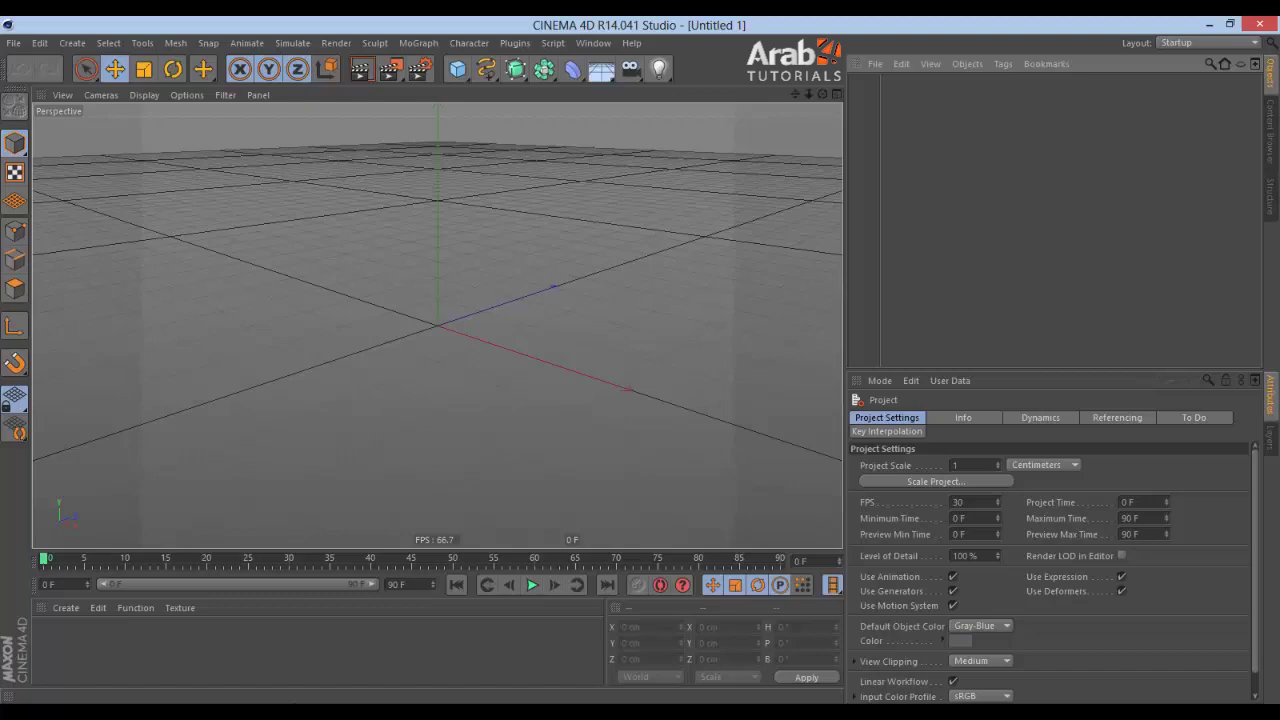
Switch to the CINEWARE TUTORIAL folder, preview the reference video TEXT.mov, and return to CINEMA 4D
{"action": "key", "text": "alt+Tab"}
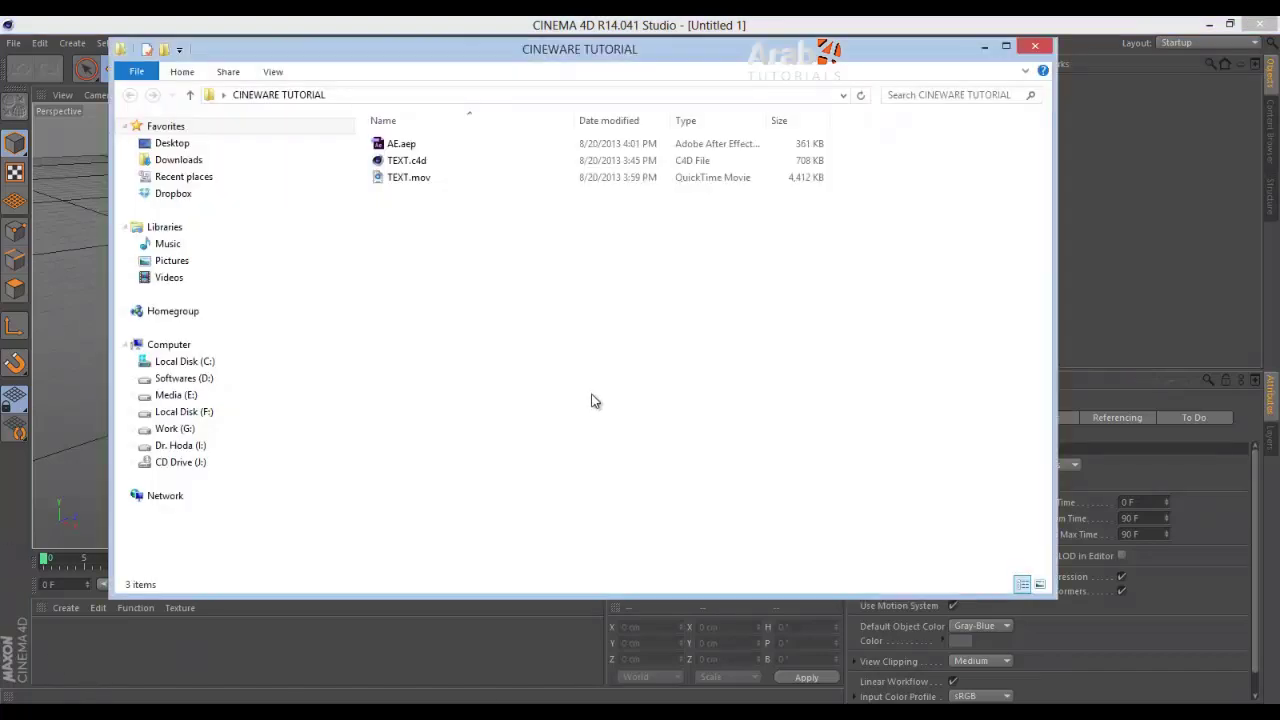
{"action": "left_click", "coordinate": [437, 179]}
{"action": "double_click", "coordinate": [517, 177]}
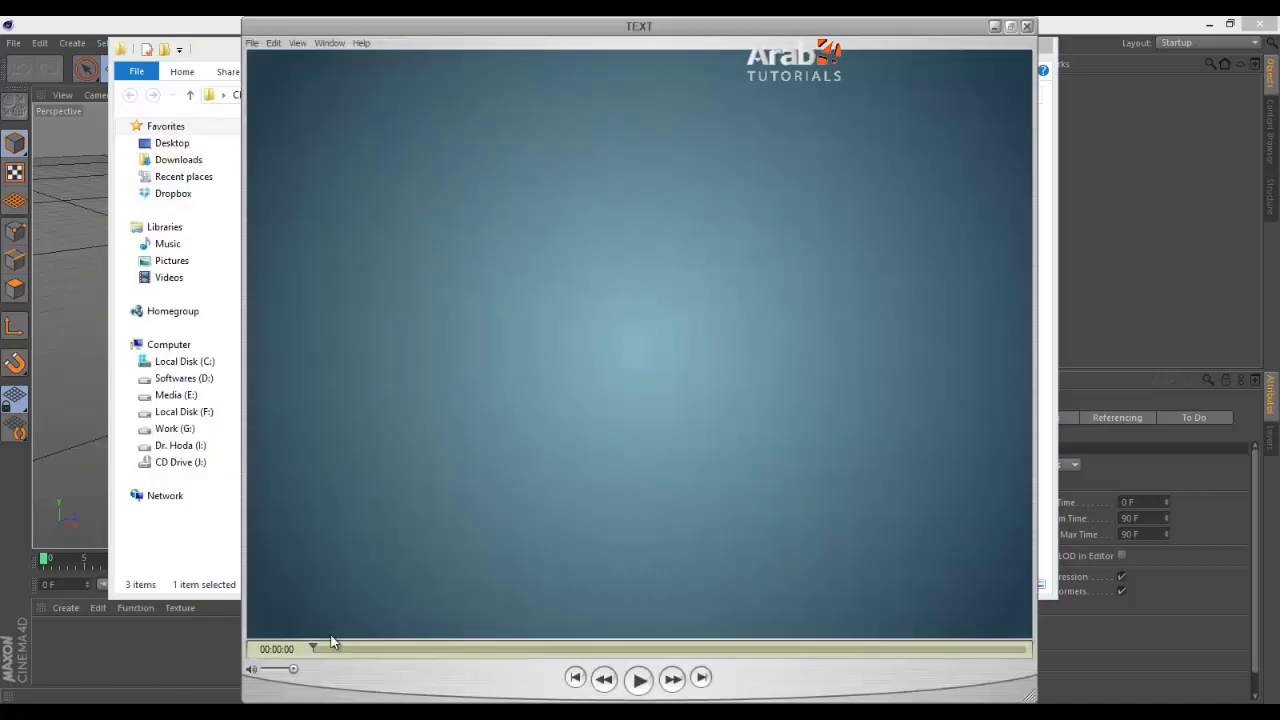
{"action": "left_click_drag", "start_coordinate": [326, 642], "coordinate": [353, 658]}
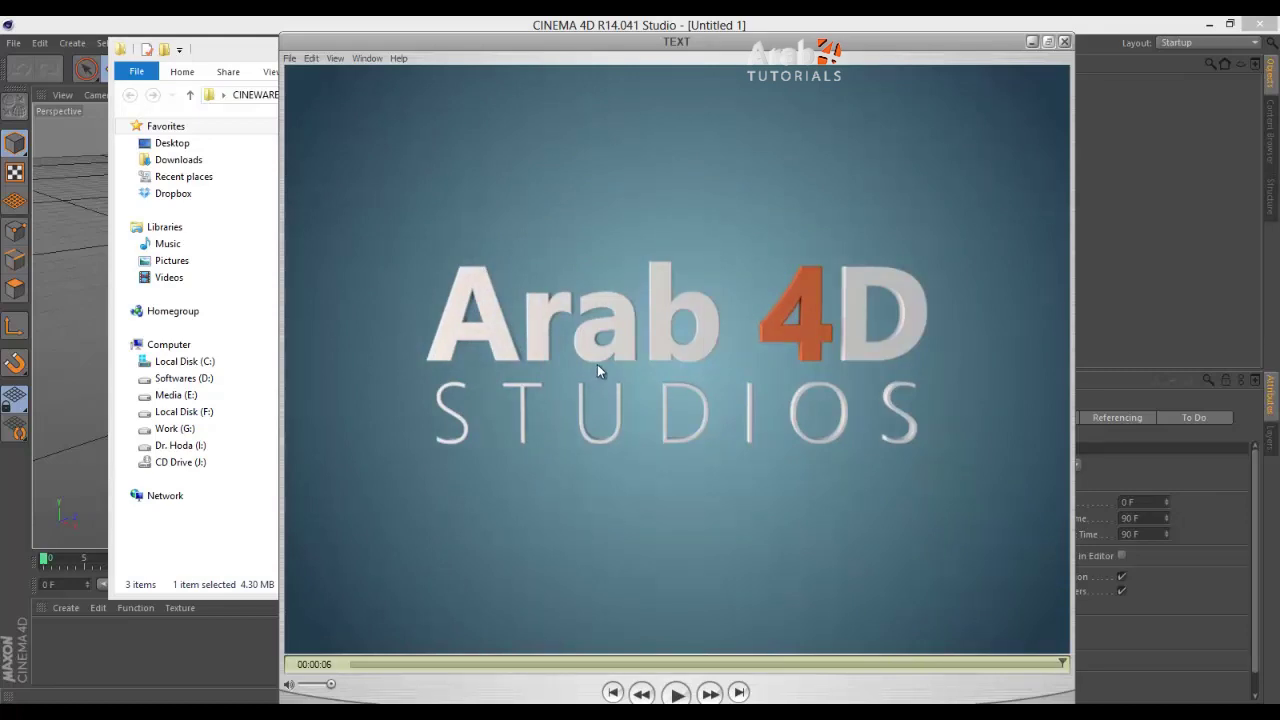
{"action": "left_click", "coordinate": [1064, 43]}
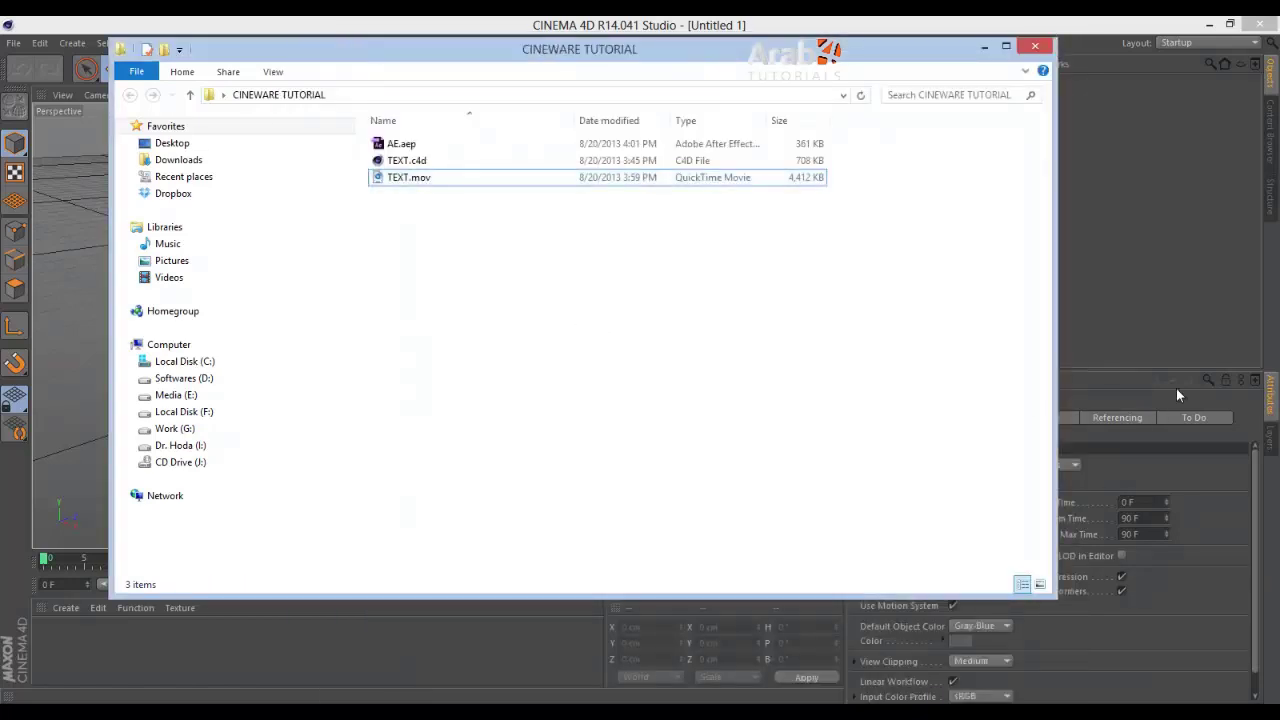
{"action": "left_click", "coordinate": [1169, 259]}
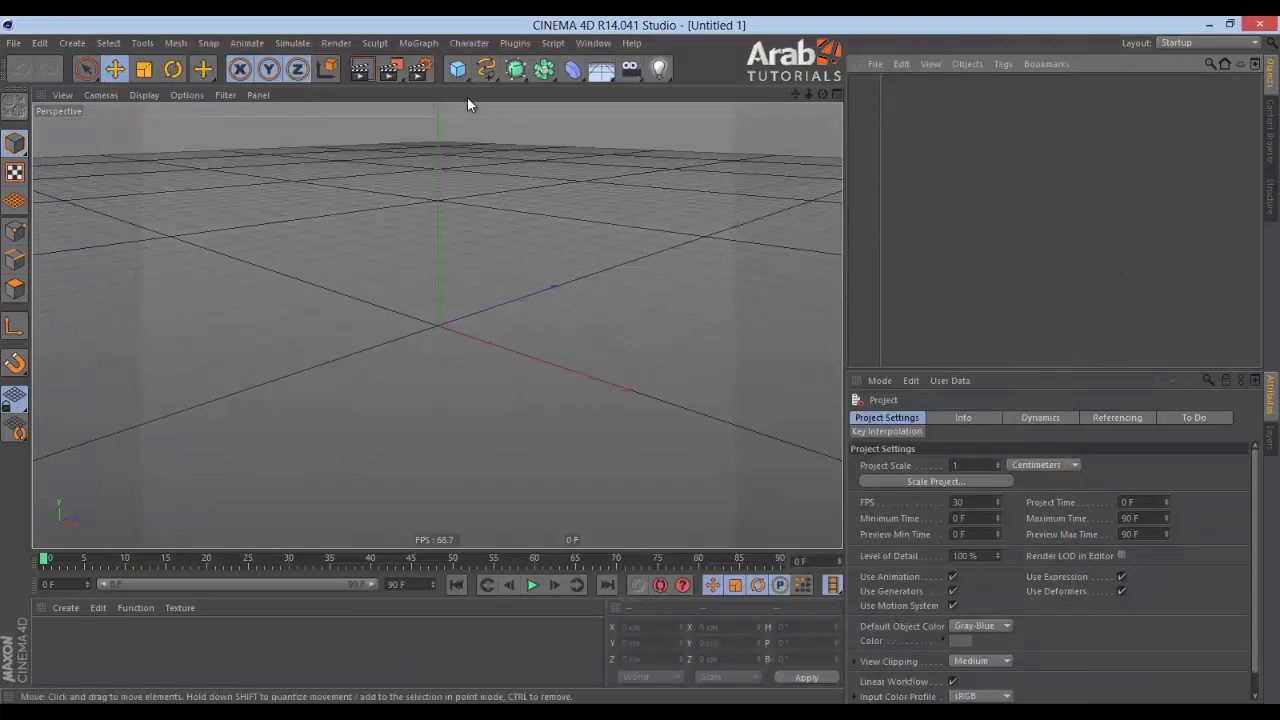
Add a MoText object to the scene and set its alignment to Middle
{"action": "left_click", "coordinate": [425, 43]}
{"action": "left_click", "coordinate": [436, 228]}
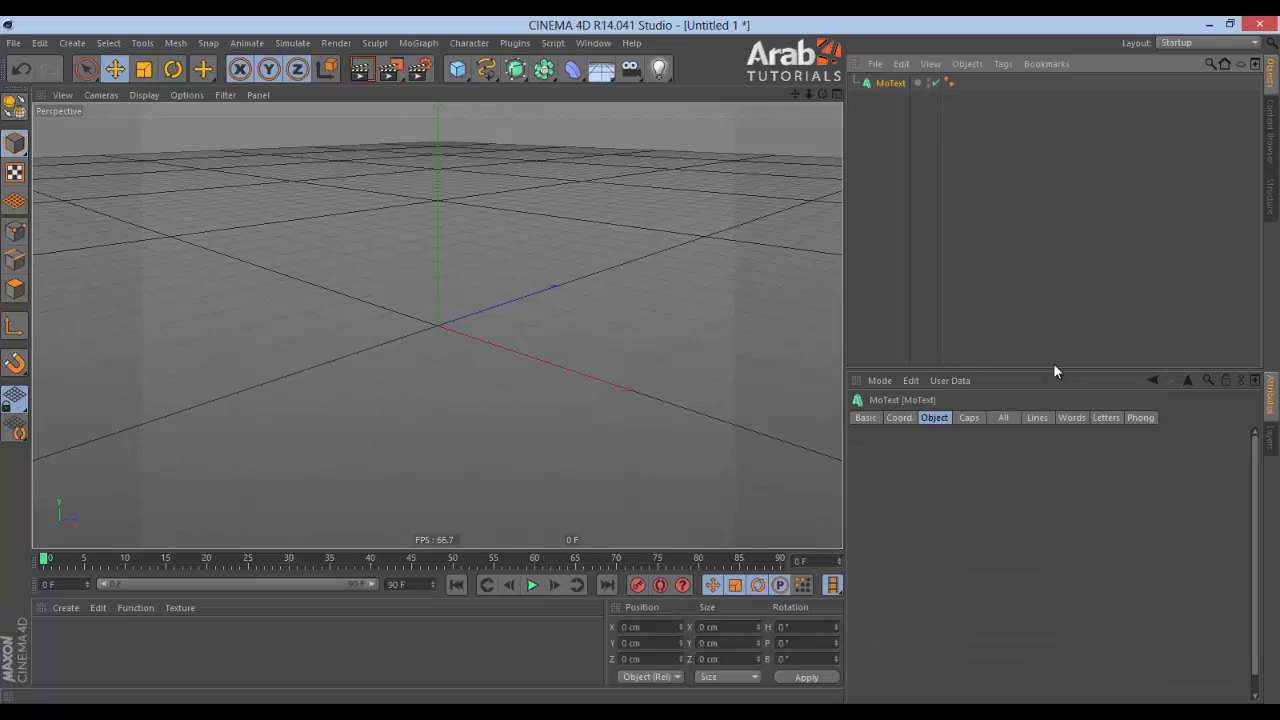
{"action": "left_click", "coordinate": [1002, 492]}
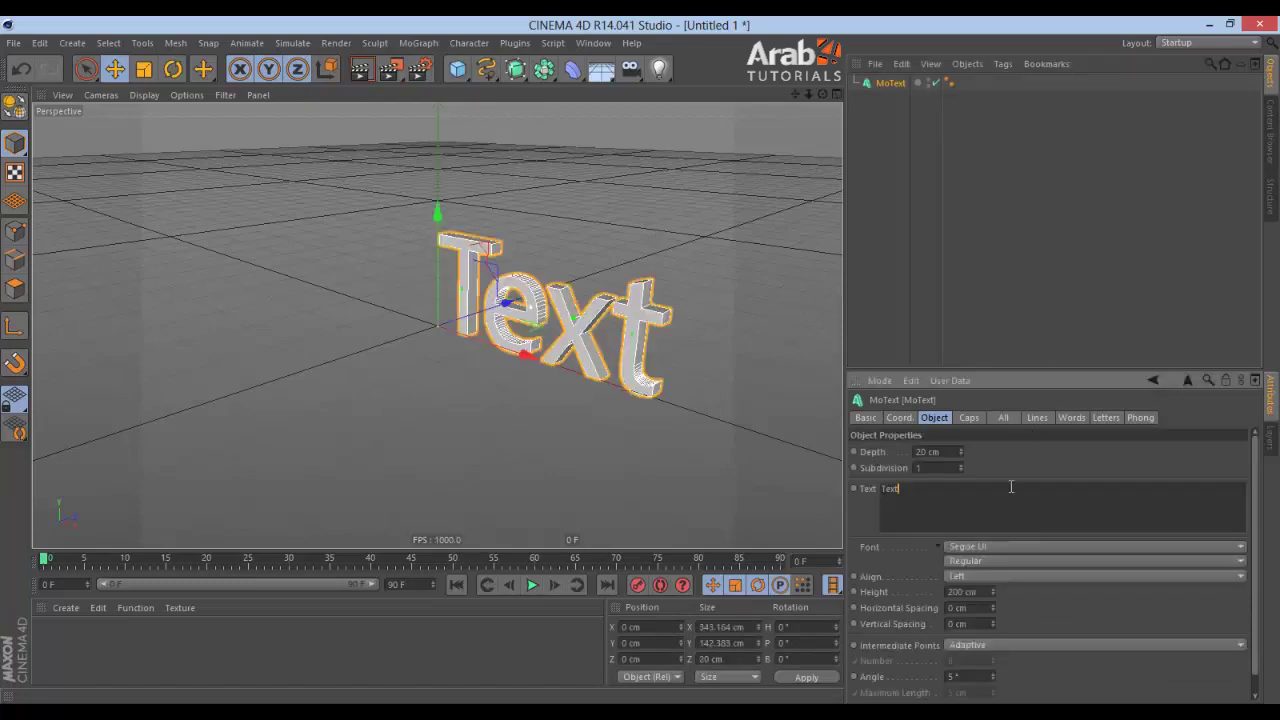
{"action": "left_click", "coordinate": [996, 560]}
{"action": "left_click", "coordinate": [984, 558]}
{"action": "left_click", "coordinate": [969, 577]}
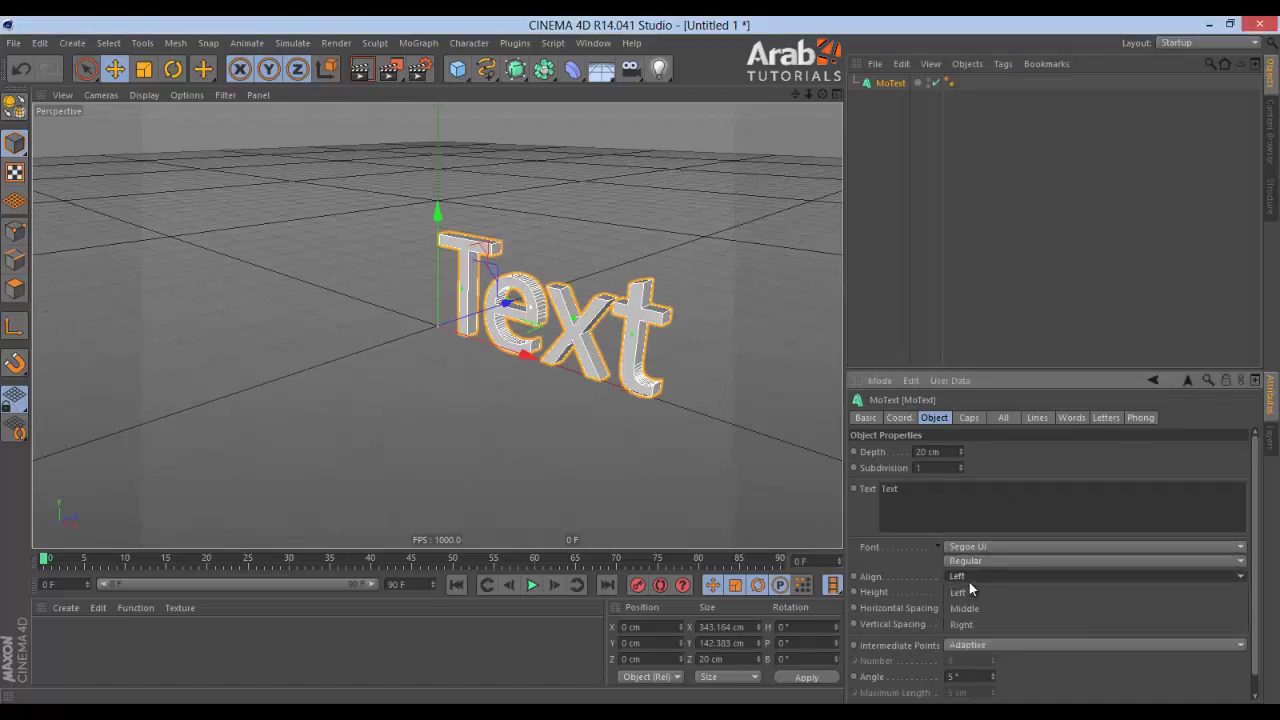
{"action": "left_click", "coordinate": [981, 604]}
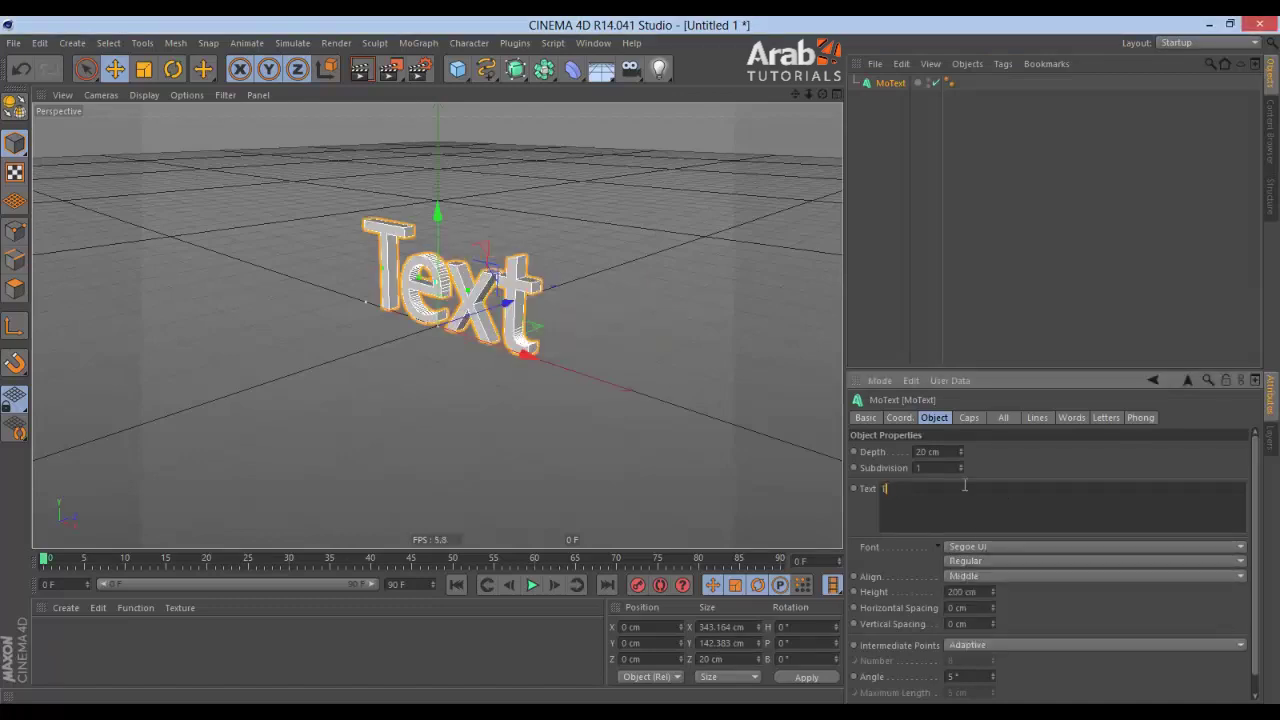
Change the MoText's wording to TEXT and give it a heavier Segoe UI font style
{"action": "left_click", "coordinate": [600, 306]}
{"action": "left_click_drag", "start_coordinate": [511, 265], "coordinate": [837, 126]}
{"action": "left_click", "coordinate": [891, 85]}
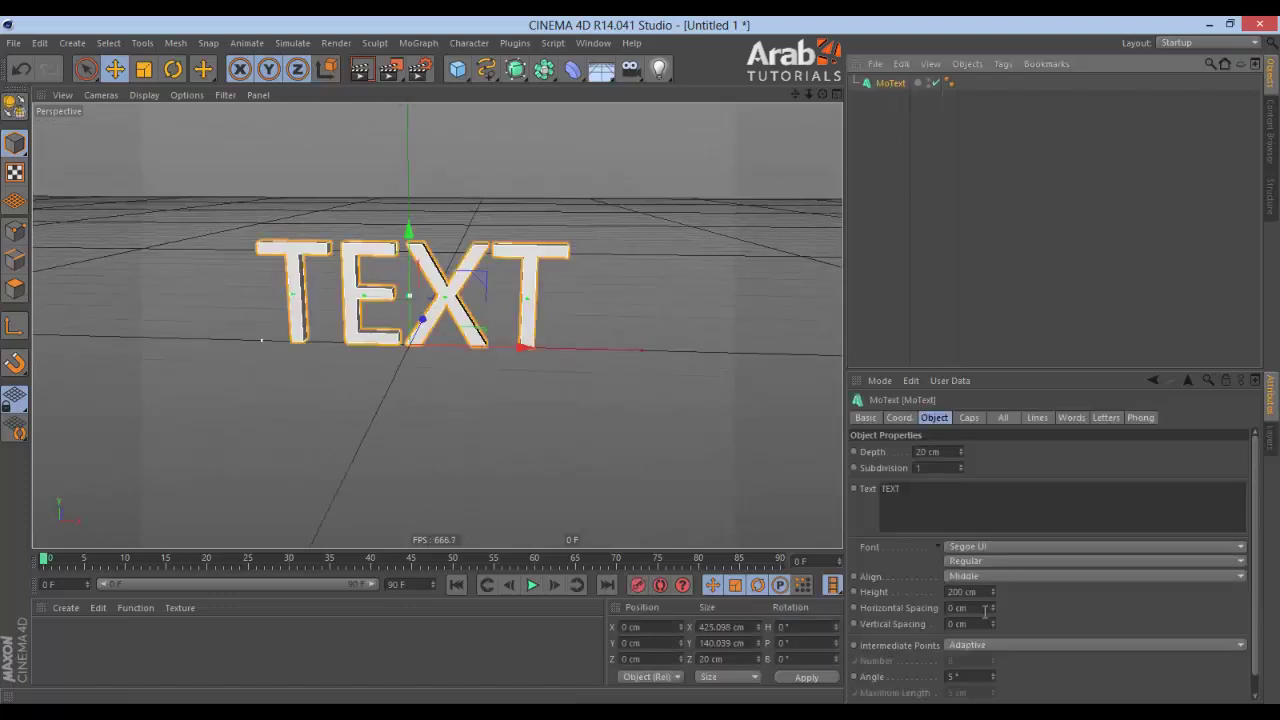
{"action": "left_click", "coordinate": [968, 562]}
{"action": "left_click", "coordinate": [969, 578]}
{"action": "left_click", "coordinate": [971, 300]}
{"action": "mouse_move", "coordinate": [410, 294]}
{"action": "left_mouse_down"}
{"action": "mouse_move", "coordinate": [471, 340]}
{"action": "mouse_move", "coordinate": [414, 293]}
{"action": "left_mouse_up"}
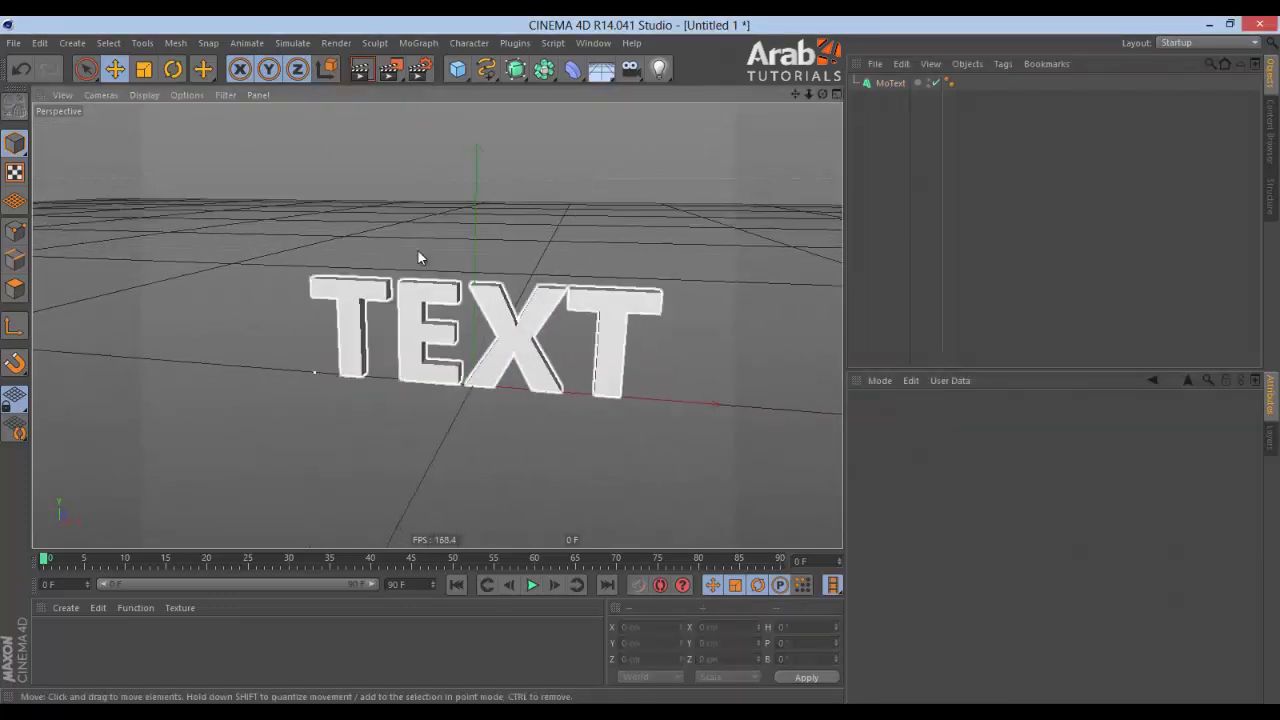
Add a Plain effector and assign it to the MoText's Letters effects
{"action": "left_click", "coordinate": [420, 43]}
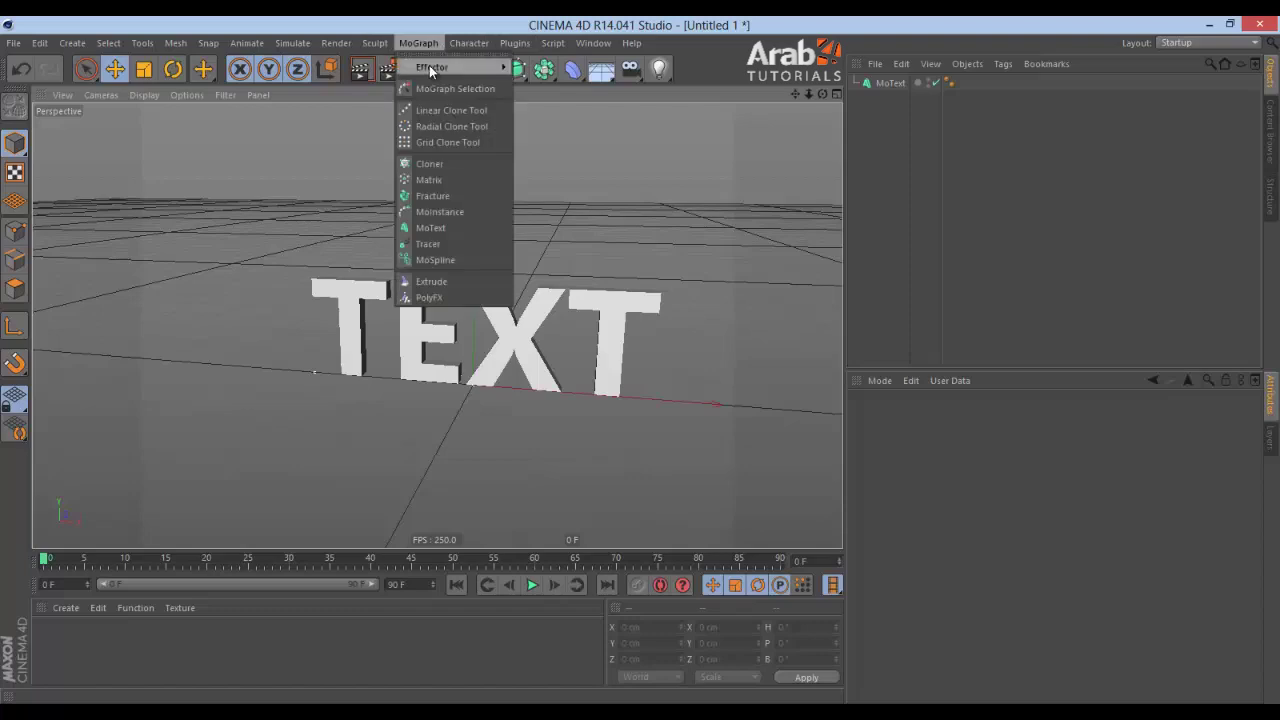
{"action": "mouse_move", "coordinate": [429, 66]}
{"action": "left_click", "coordinate": [556, 87]}
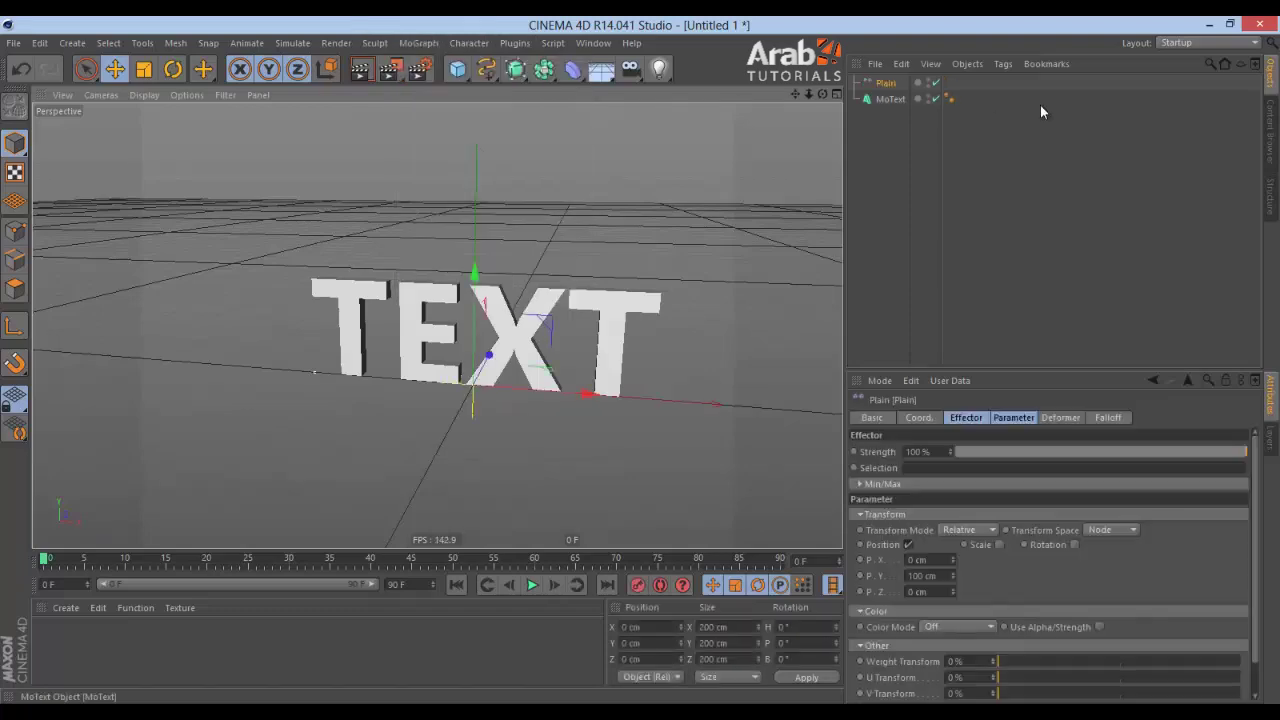
{"action": "left_click", "coordinate": [880, 99]}
{"action": "left_click", "coordinate": [882, 83]}
{"action": "left_click", "coordinate": [882, 100]}
{"action": "left_click", "coordinate": [1077, 419]}
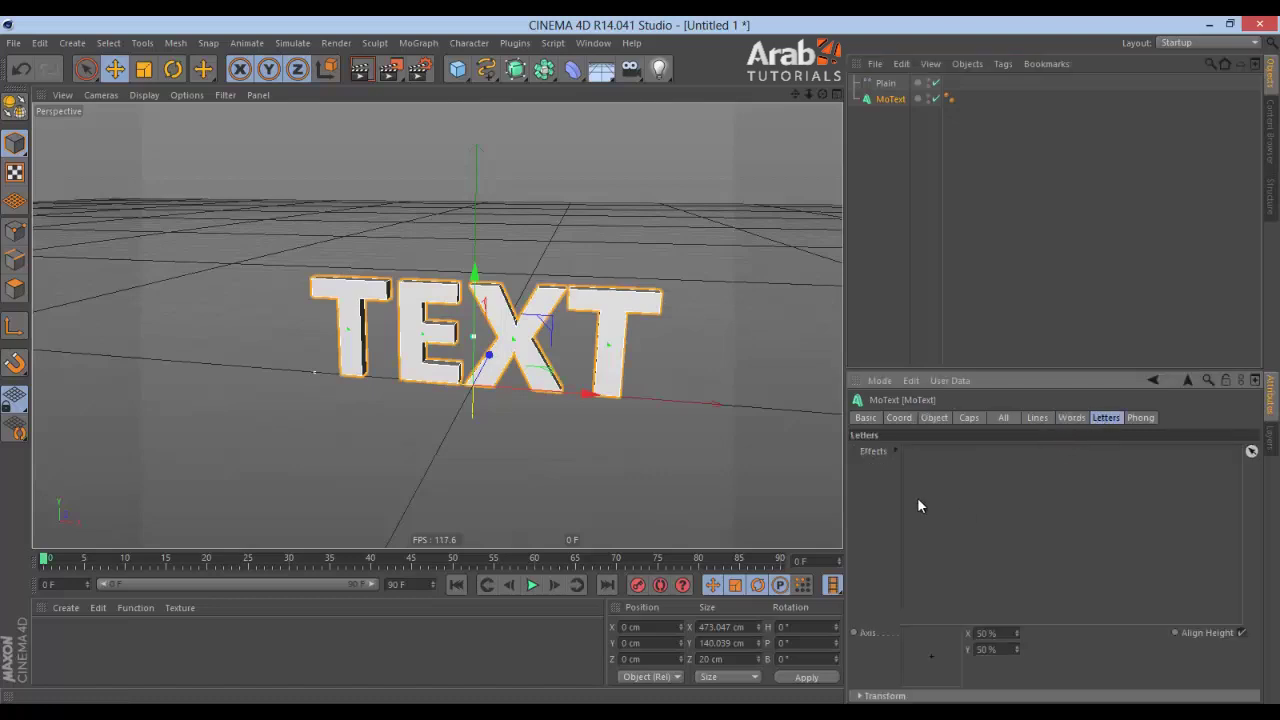
{"action": "left_click_drag", "start_coordinate": [885, 83], "coordinate": [963, 481]}
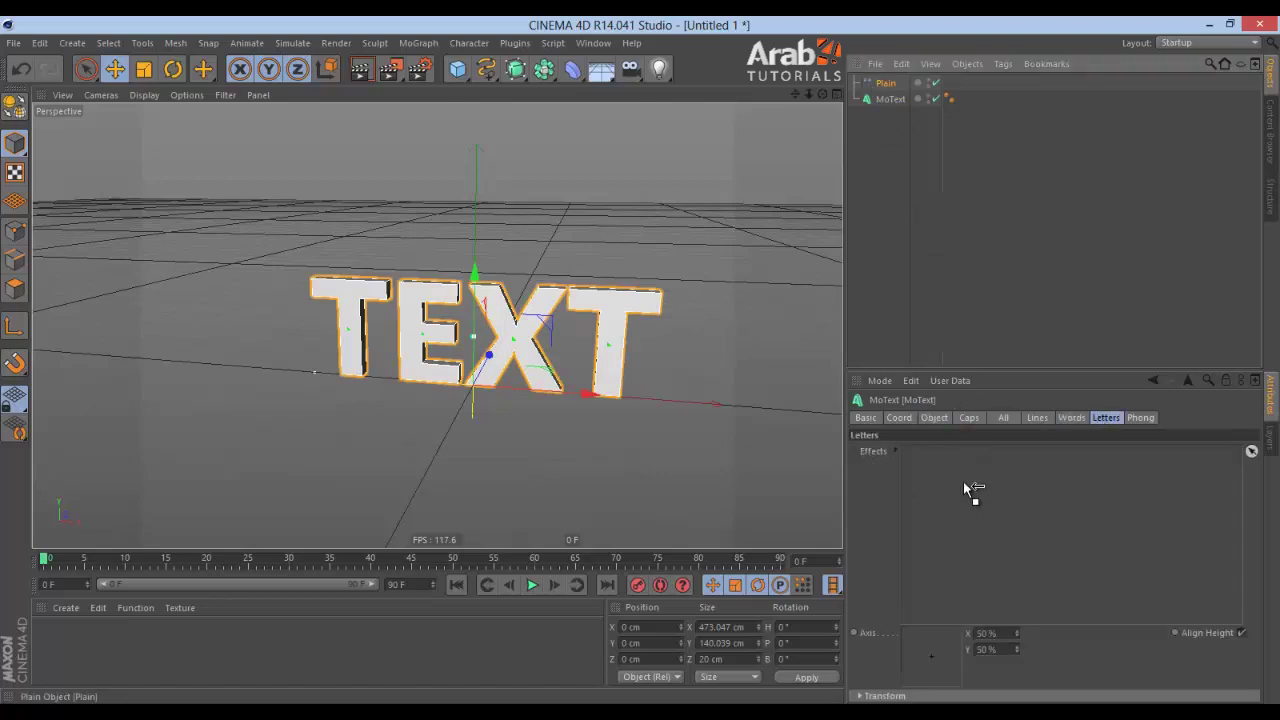
{"action": "left_click", "coordinate": [942, 193]}
Set the Plain effector's Y position offset to -1000 cm
{"action": "left_click", "coordinate": [884, 84]}
{"action": "left_click", "coordinate": [908, 545]}
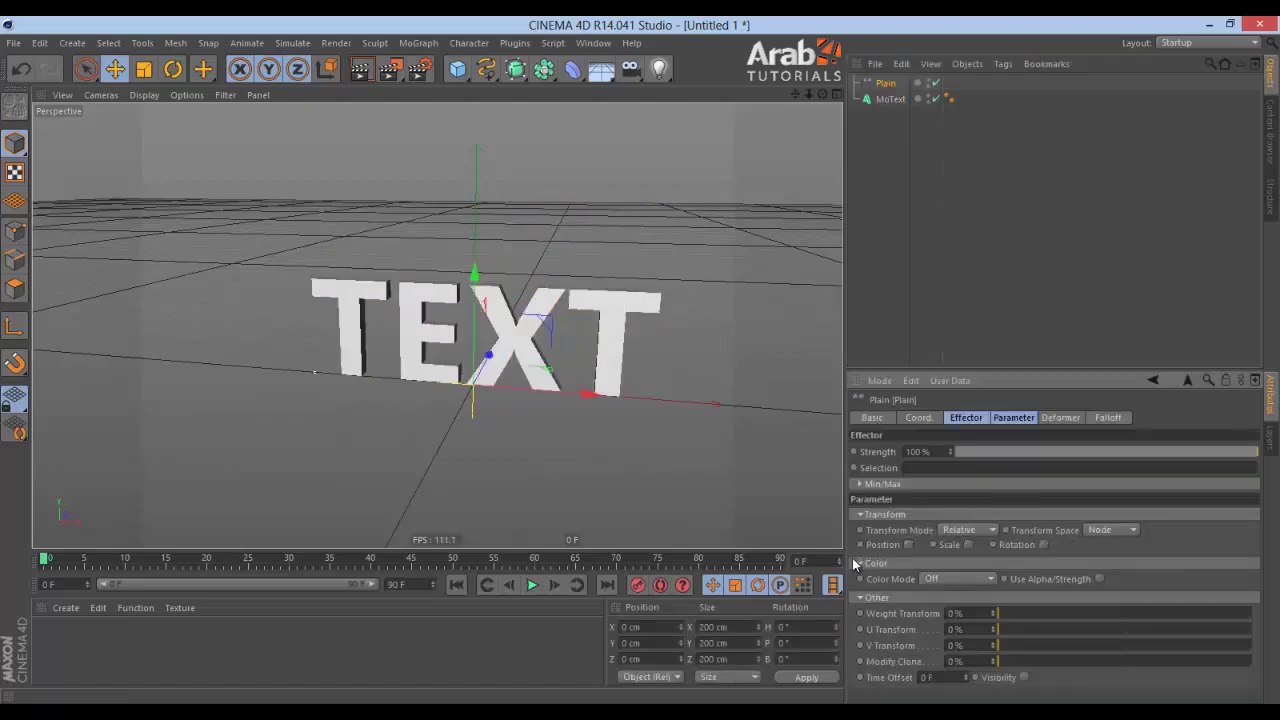
{"action": "left_click", "coordinate": [907, 545]}
{"action": "double_click", "coordinate": [940, 574]}
{"action": "key", "text": "BackSpace"}
{"action": "type", "text": "-1000"}
{"action": "key", "text": "Return"}
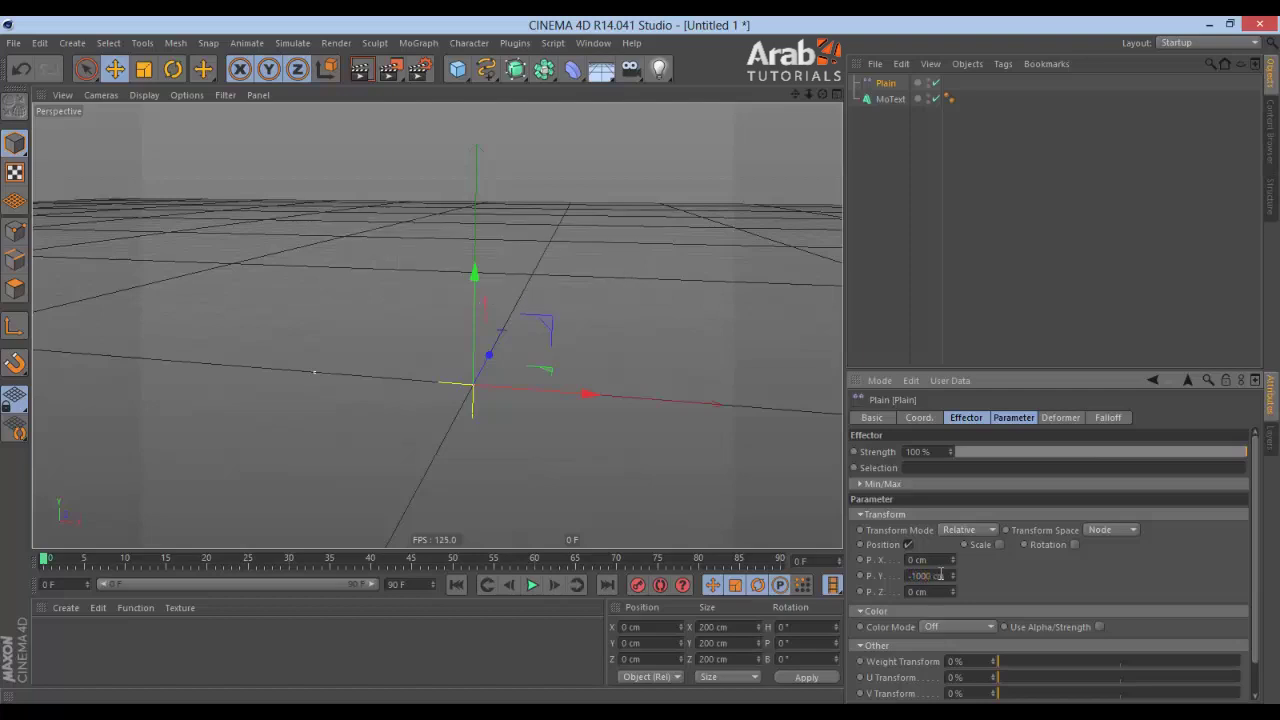
Give the Plain effector a Linear falloff shape with +X orientation and 100% falloff
{"action": "left_click", "coordinate": [1108, 418]}
{"action": "left_click", "coordinate": [975, 452]}
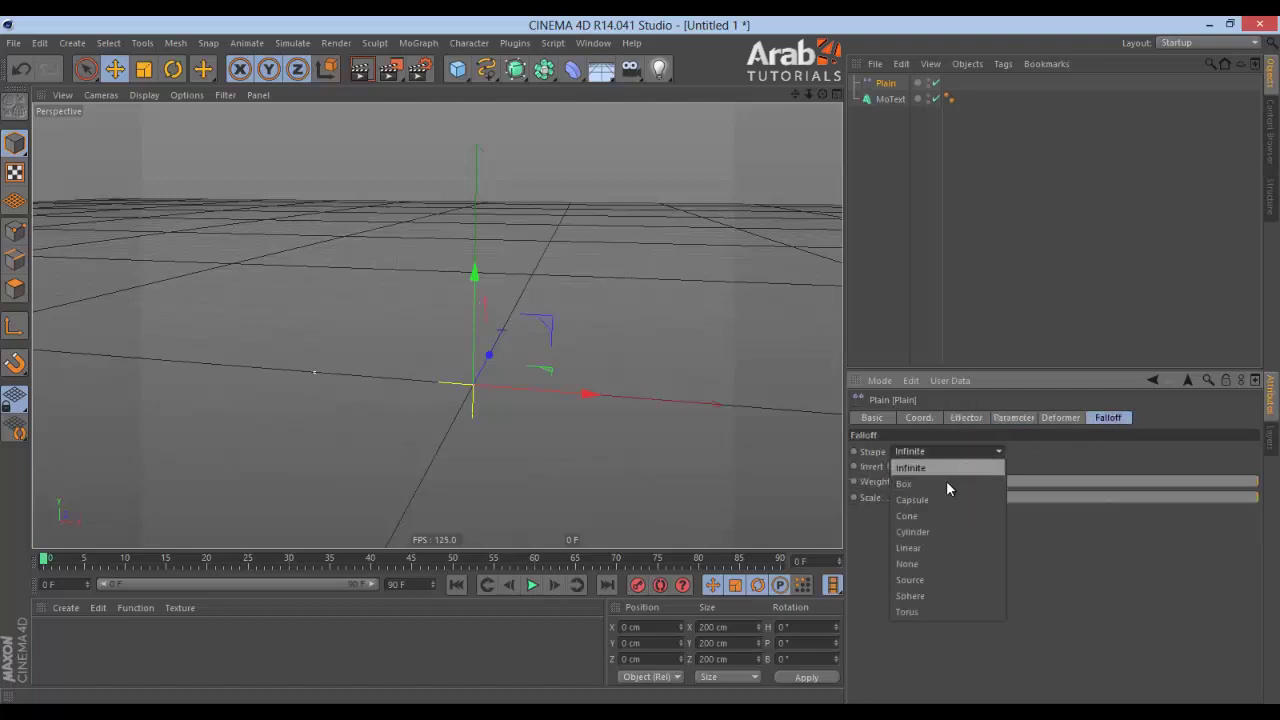
{"action": "left_click", "coordinate": [915, 549]}
{"action": "left_click", "coordinate": [938, 545]}
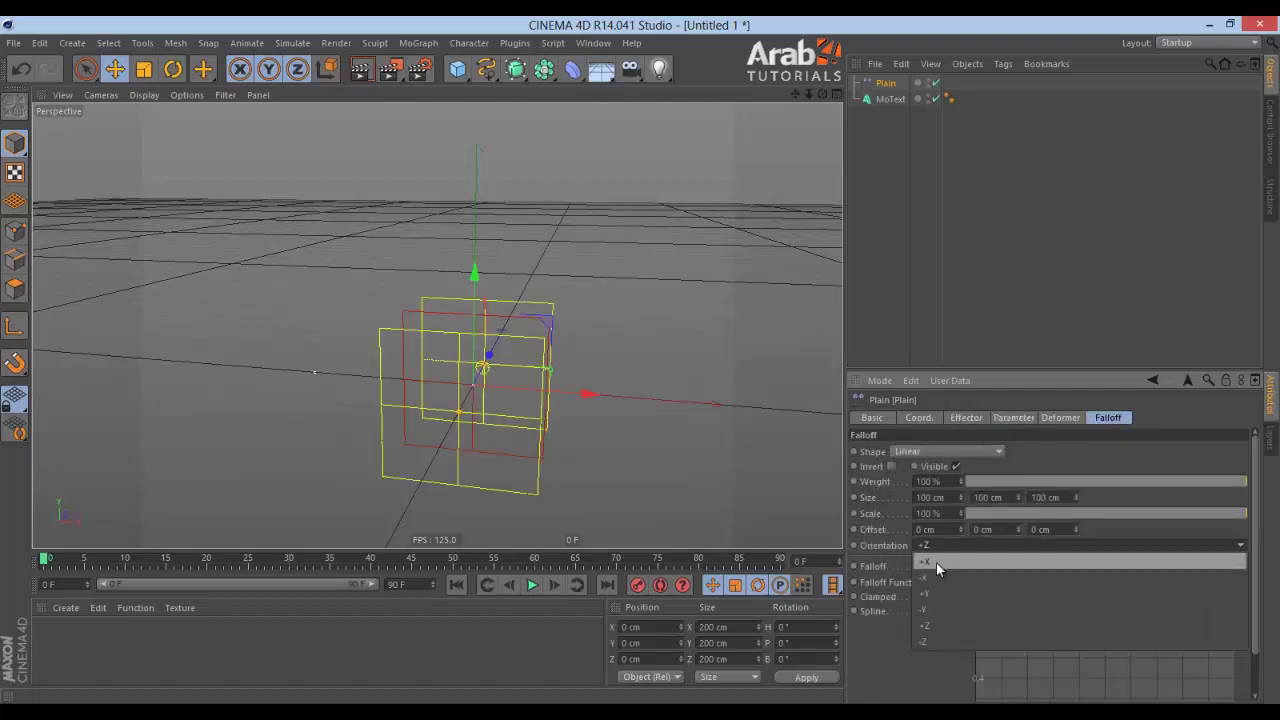
{"action": "left_click", "coordinate": [937, 562]}
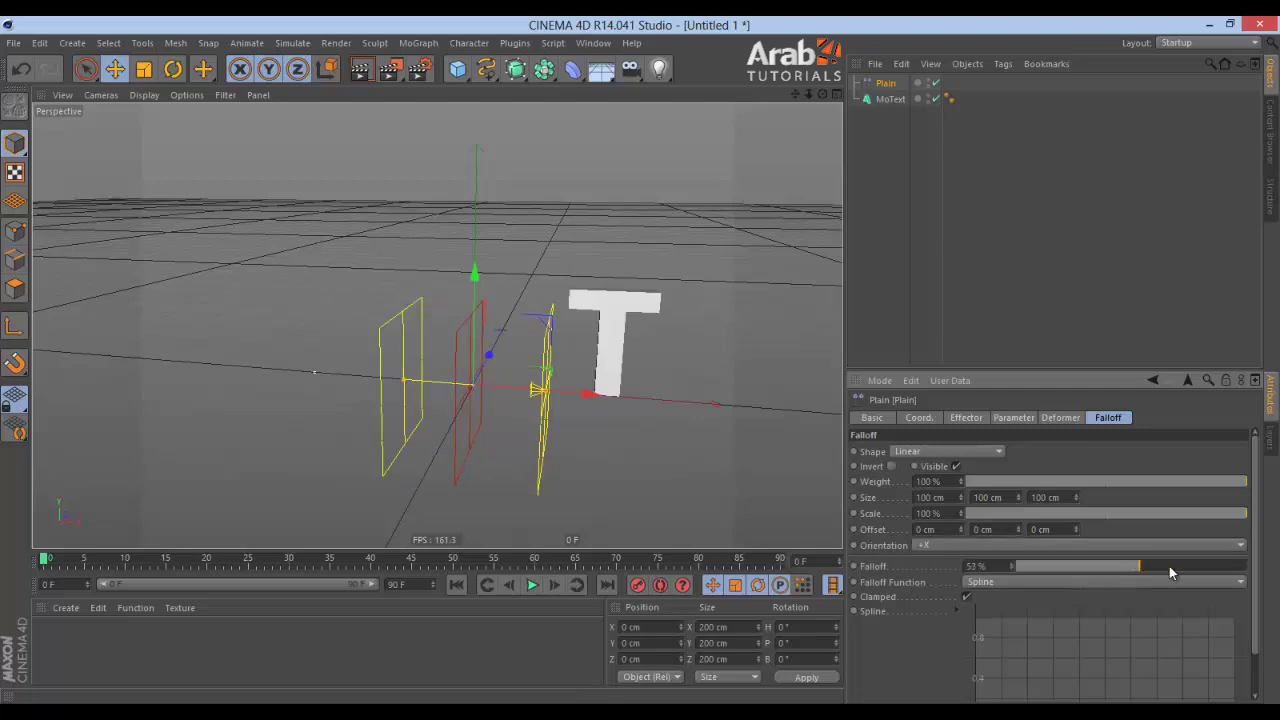
Move the Plain effector to X 250 cm and record a keyframe at frame 10
{"action": "left_click_drag", "start_coordinate": [588, 392], "coordinate": [790, 387]}
{"action": "left_click", "coordinate": [124, 561]}
{"action": "left_click", "coordinate": [640, 591]}
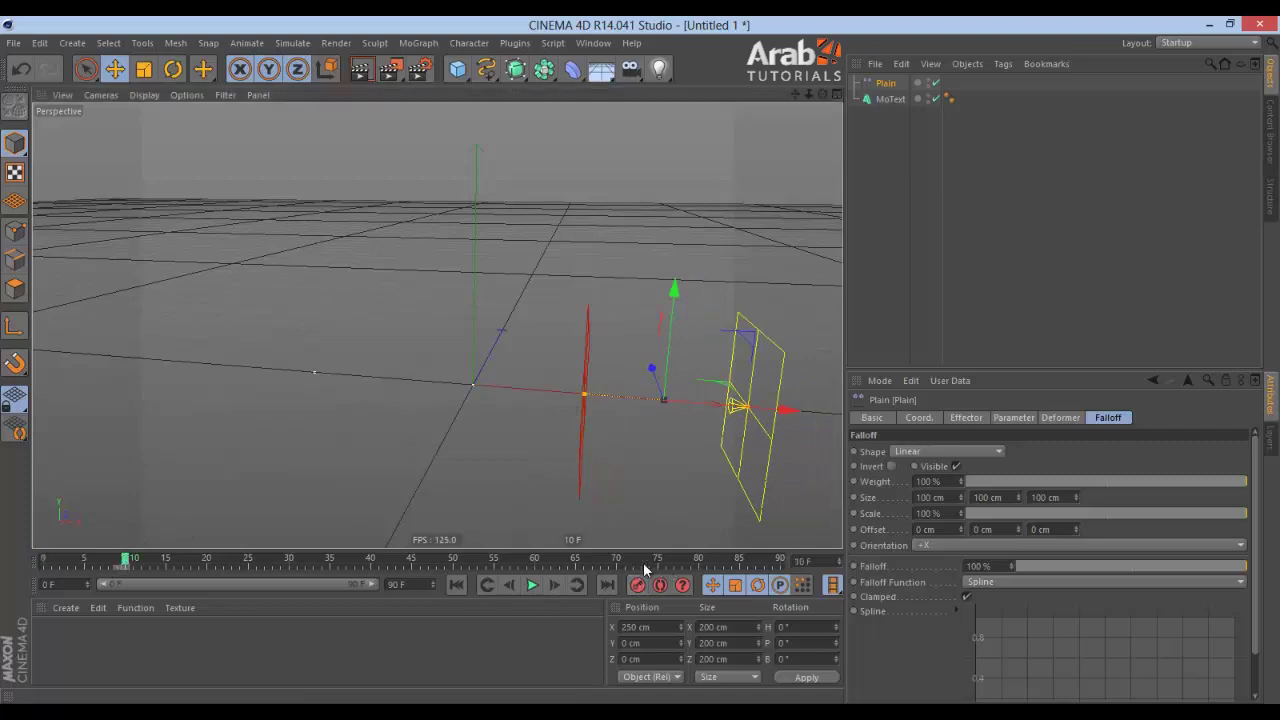
At frame 60, move the Plain effector to X -310 cm, record a keyframe, and play the animation
{"action": "left_click", "coordinate": [537, 565]}
{"action": "left_click_drag", "start_coordinate": [777, 414], "coordinate": [380, 360]}
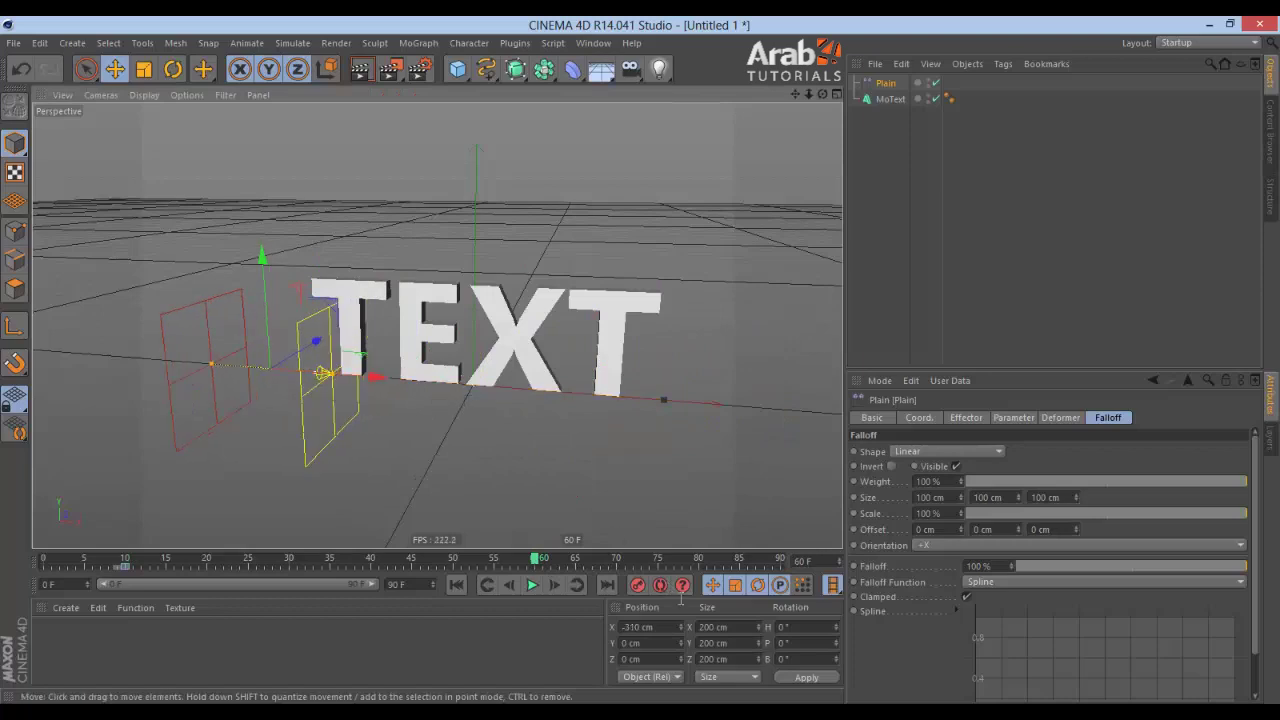
{"action": "left_click", "coordinate": [643, 590]}
{"action": "left_click", "coordinate": [532, 586]}
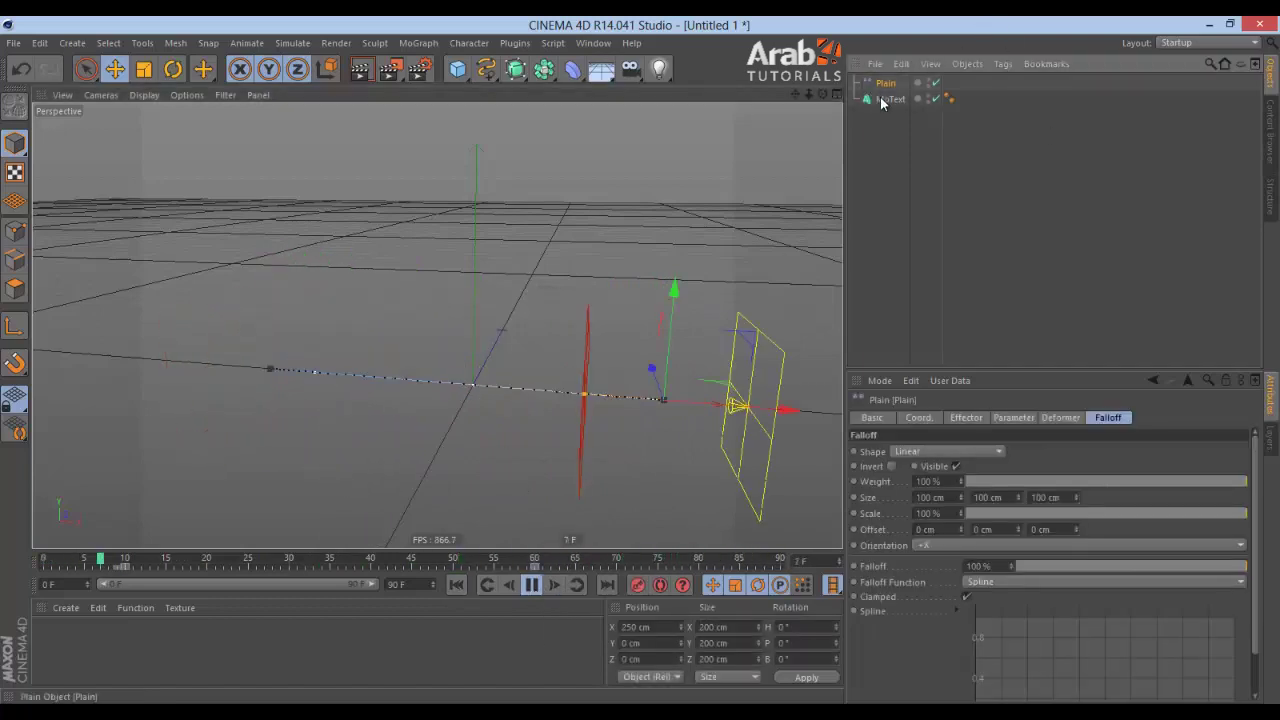
Add a Random effector to the MoText object
{"action": "left_click", "coordinate": [878, 99]}
{"action": "left_click", "coordinate": [418, 43]}
{"action": "mouse_move", "coordinate": [450, 62]}
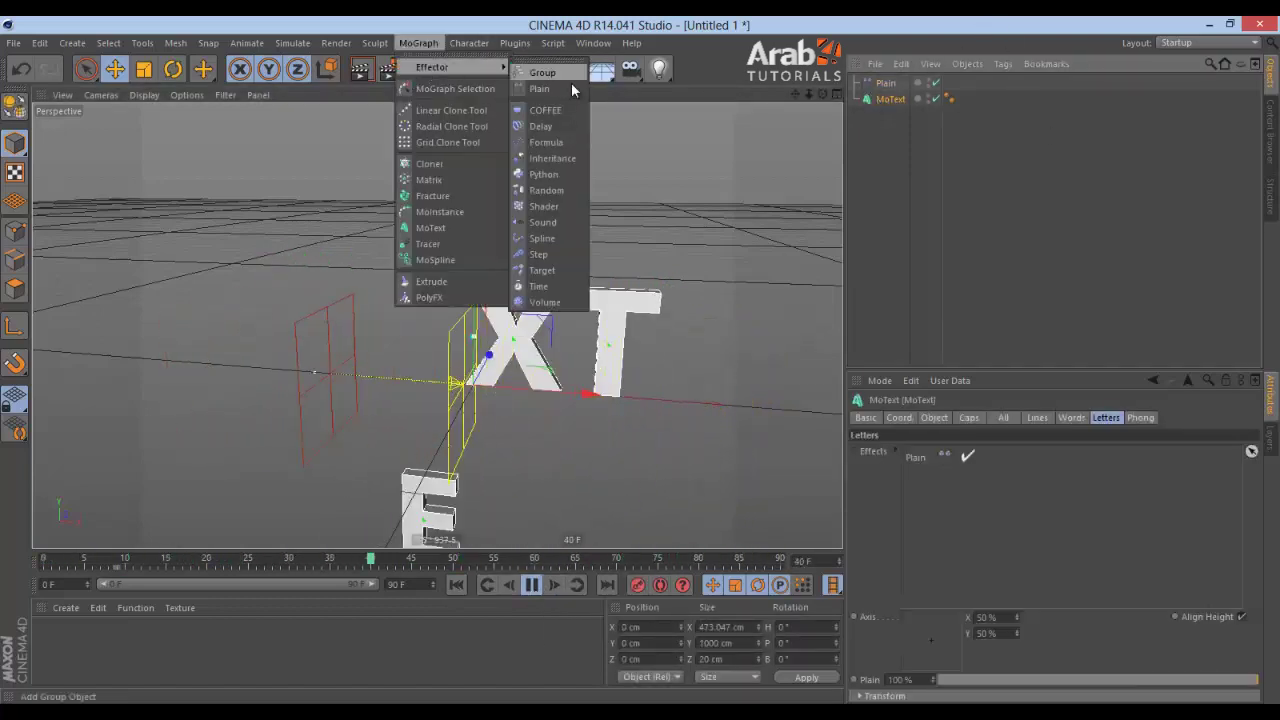
{"action": "left_click", "coordinate": [571, 188]}
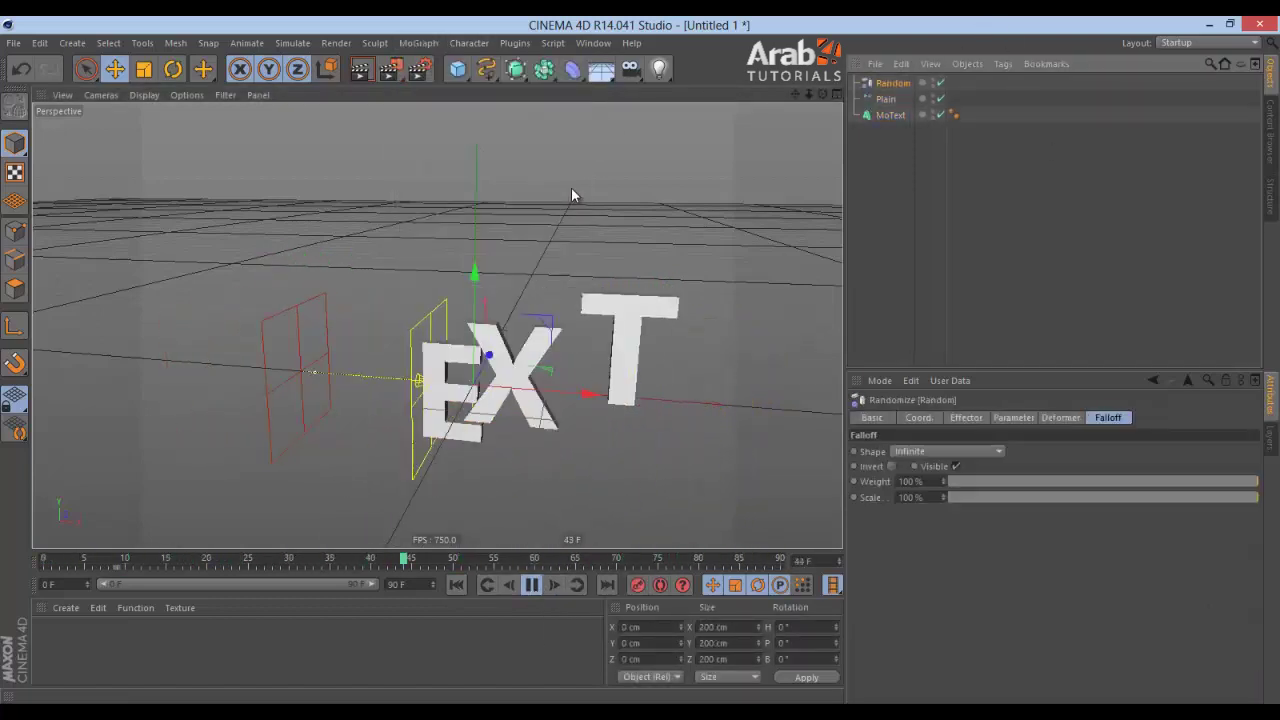
Enable rotation on the Random effector and set its H, P and B rotation to 30° each
{"action": "left_click", "coordinate": [1005, 417]}
{"action": "left_click", "coordinate": [1074, 480]}
{"action": "double_click", "coordinate": [1103, 497]}
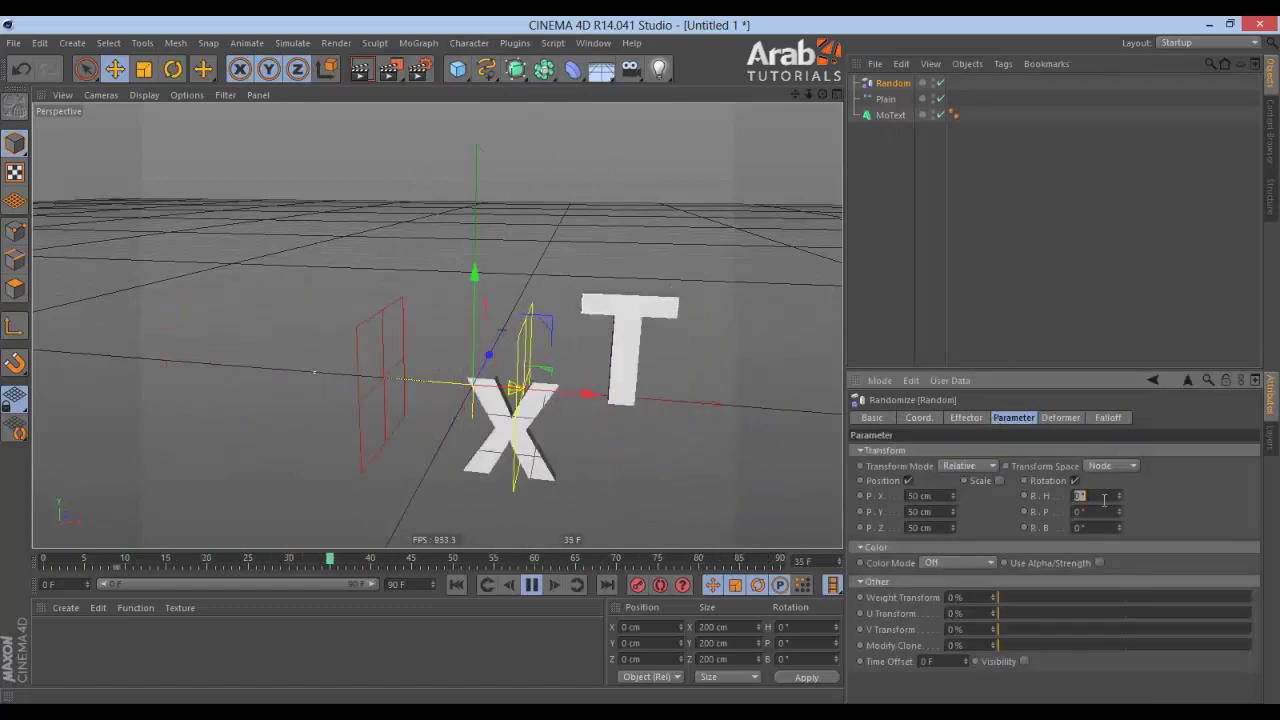
{"action": "type", "text": "30"}
{"action": "key", "text": "Tab"}
{"action": "type", "text": "30"}
{"action": "key", "text": "Tab"}
{"action": "type", "text": "30"}
{"action": "key", "text": "Return"}
Set the Random effector's random mode to Noise
{"action": "left_click", "coordinate": [966, 418]}
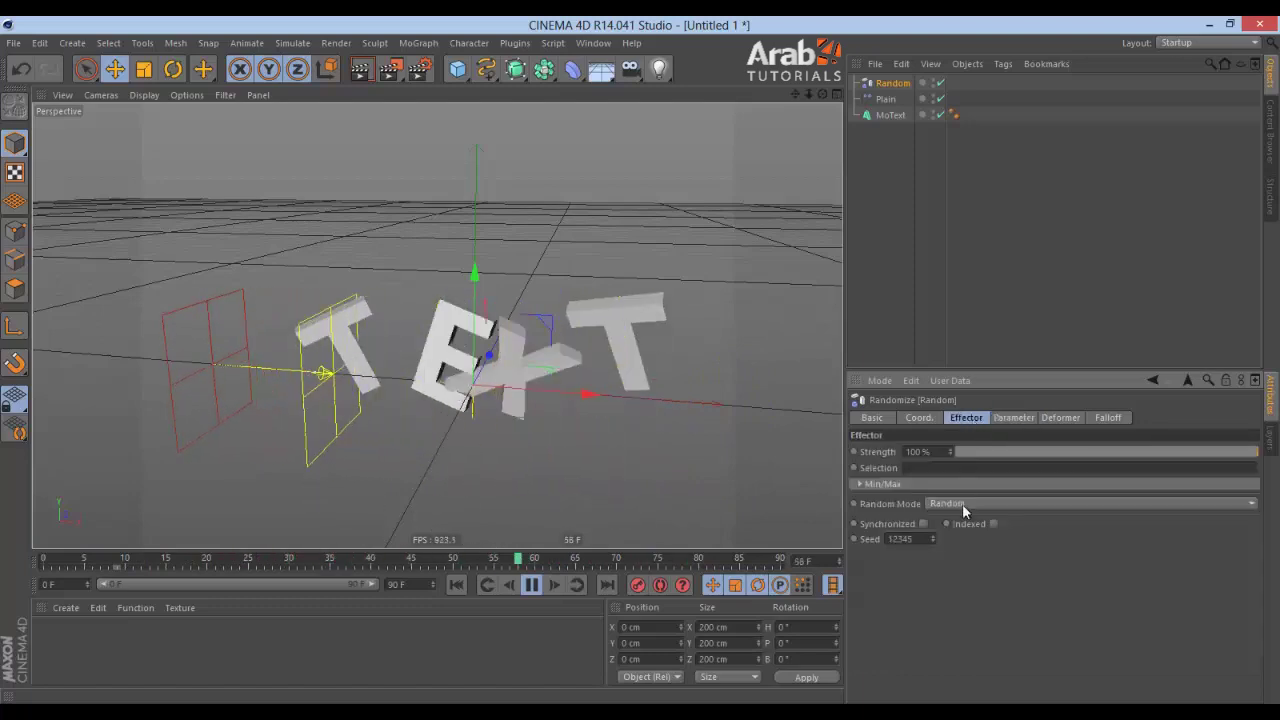
{"action": "left_click", "coordinate": [1000, 503]}
{"action": "left_click", "coordinate": [945, 553]}
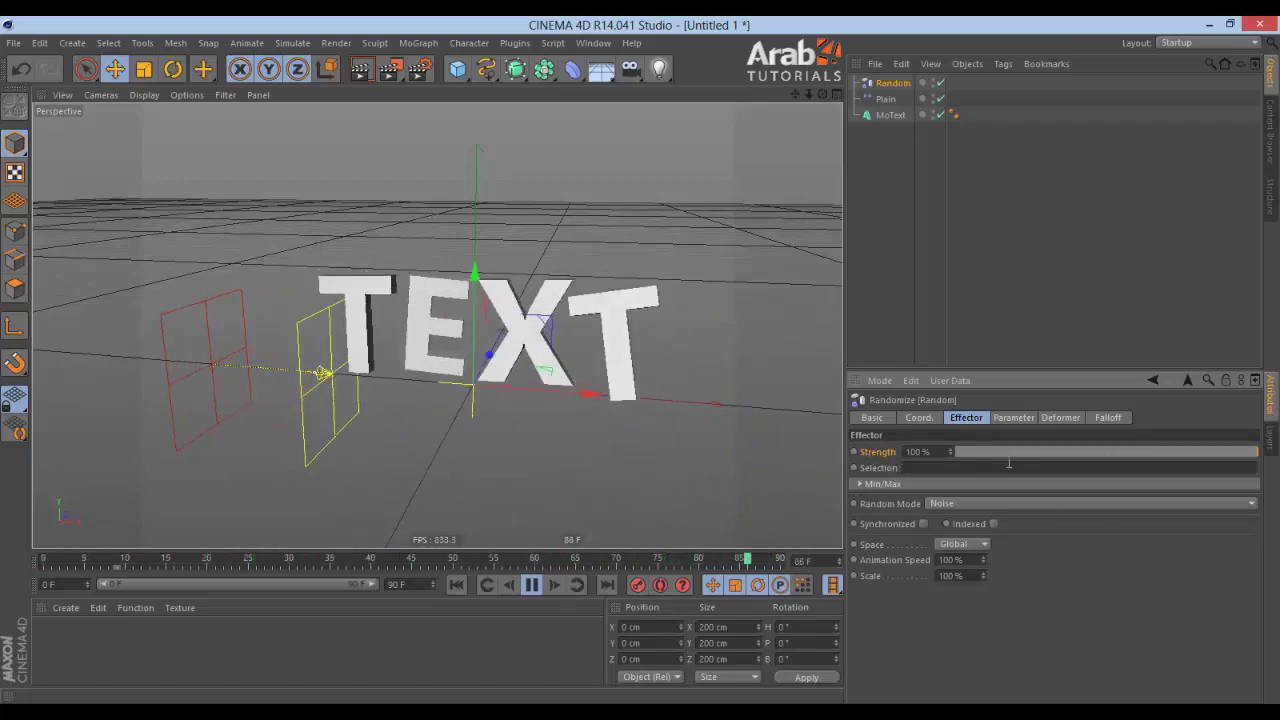
Extend the timeline's end to frame 150 and replay the animation from the start
{"action": "left_click_drag", "start_coordinate": [425, 578], "coordinate": [491, 587]}
{"action": "type", "text": "150"}
{"action": "key", "text": "Return"}
{"action": "left_click", "coordinate": [456, 584]}
{"action": "left_click", "coordinate": [531, 585]}
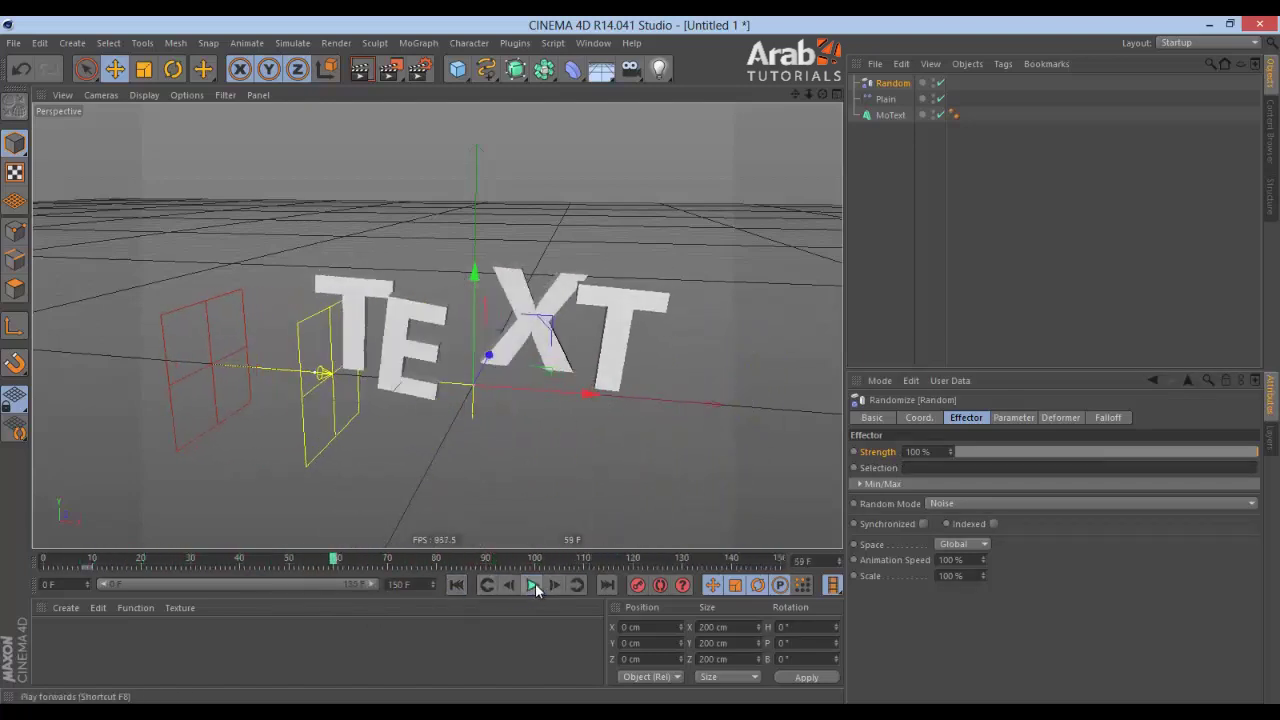
Keyframe the Random effector's strength at 100% on frame 55 and 0% on frame 80, and replay the animation
{"action": "left_click", "coordinate": [310, 564]}
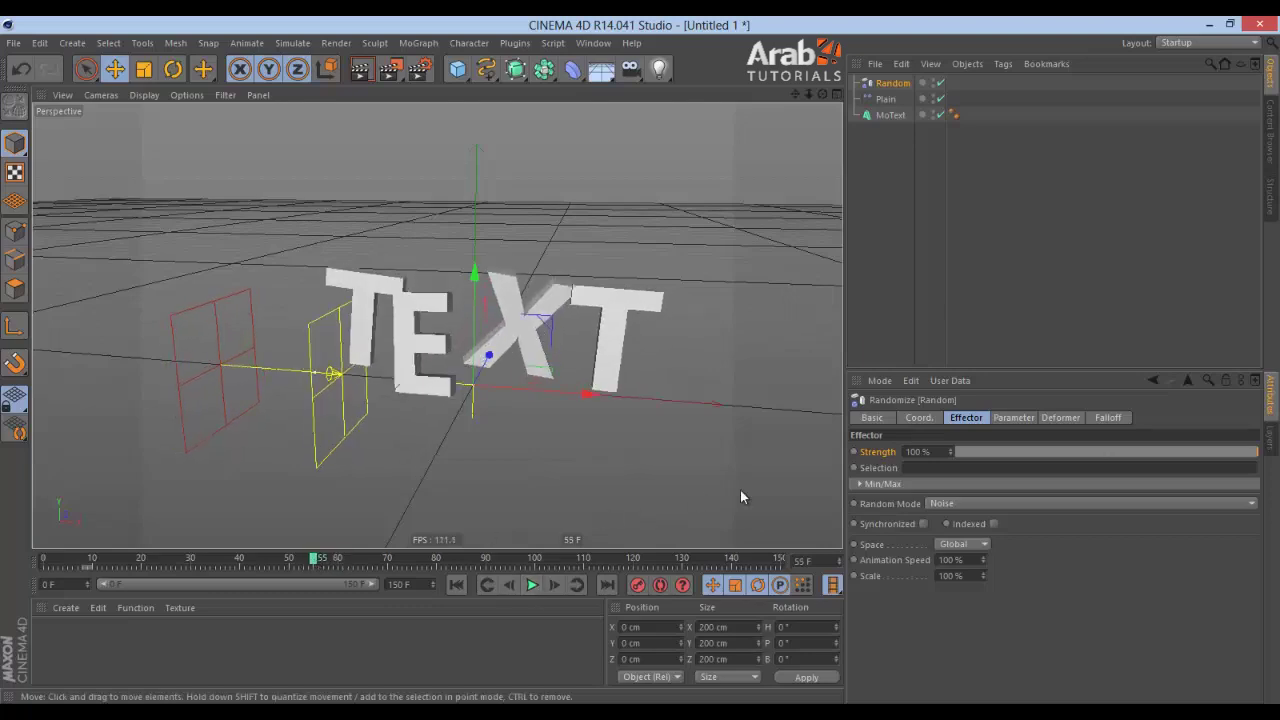
{"action": "left_click_drag", "start_coordinate": [386, 566], "coordinate": [441, 566]}
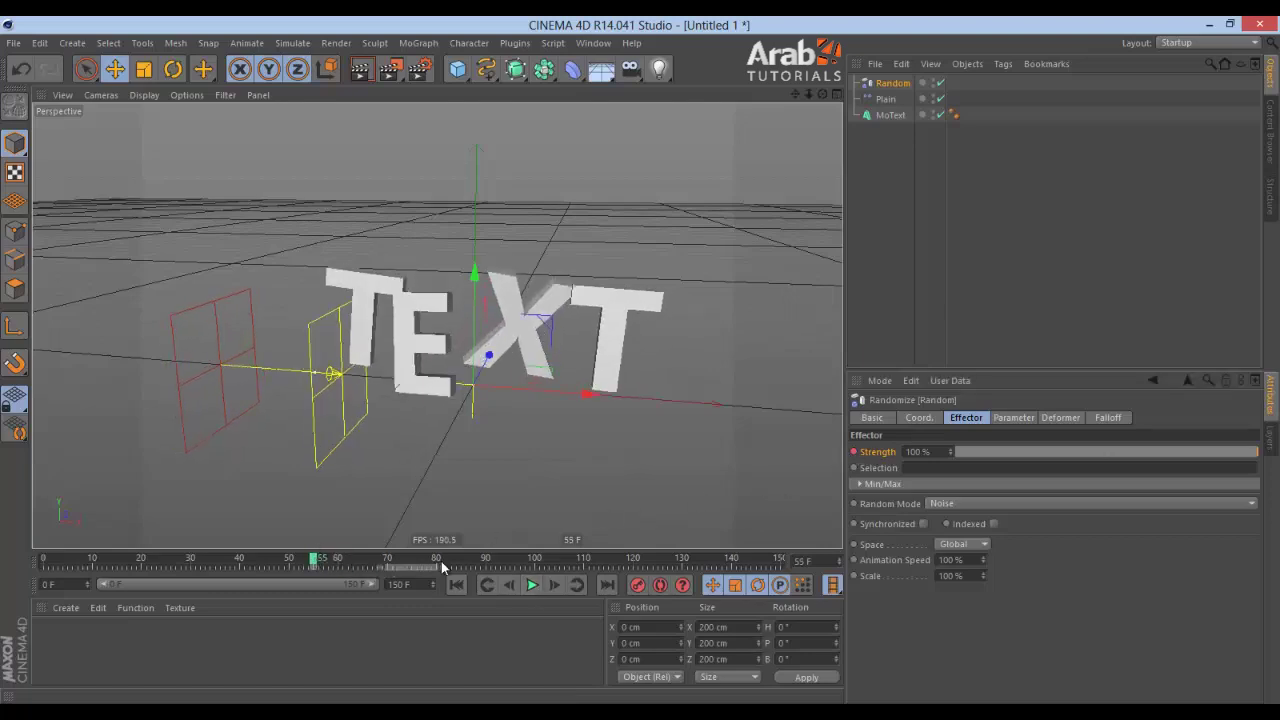
{"action": "left_click", "coordinate": [437, 559]}
{"action": "left_click_drag", "start_coordinate": [928, 451], "coordinate": [906, 456]}
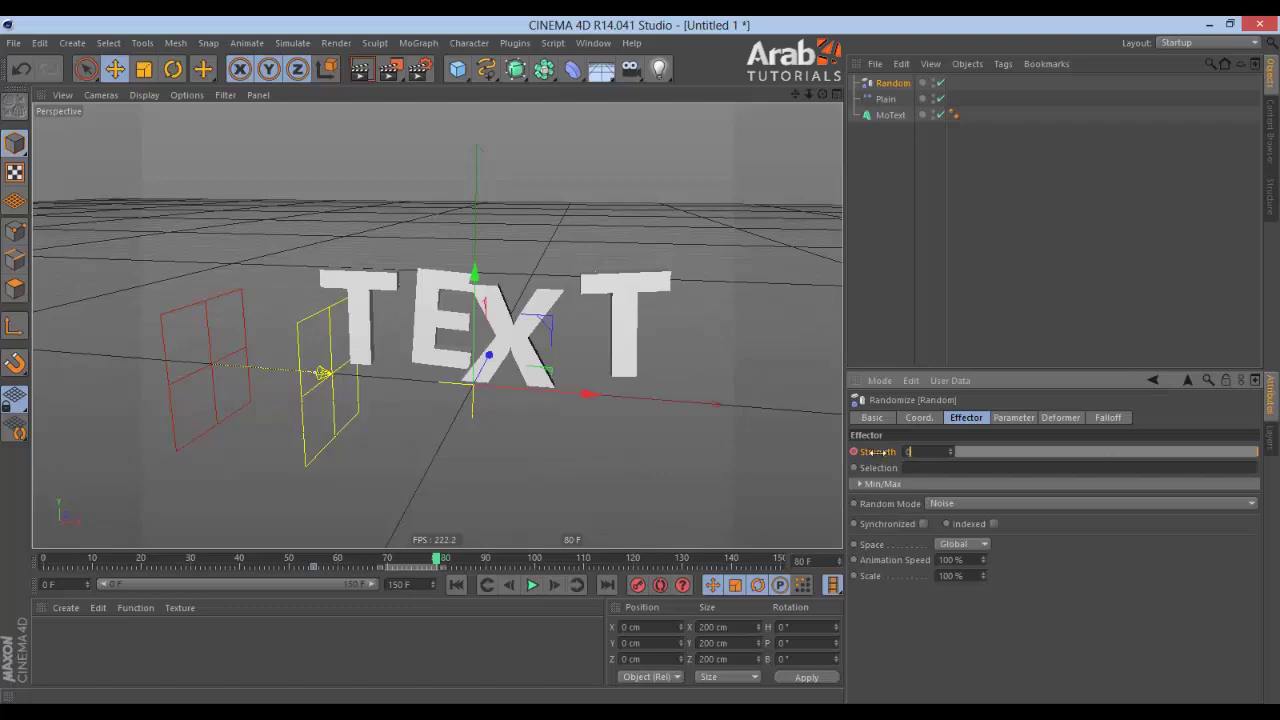
{"action": "type", "text": "0"}
{"action": "key", "text": "Return"}
{"action": "left_click", "coordinate": [853, 452], "text": "ctrl"}
{"action": "left_click", "coordinate": [456, 584]}
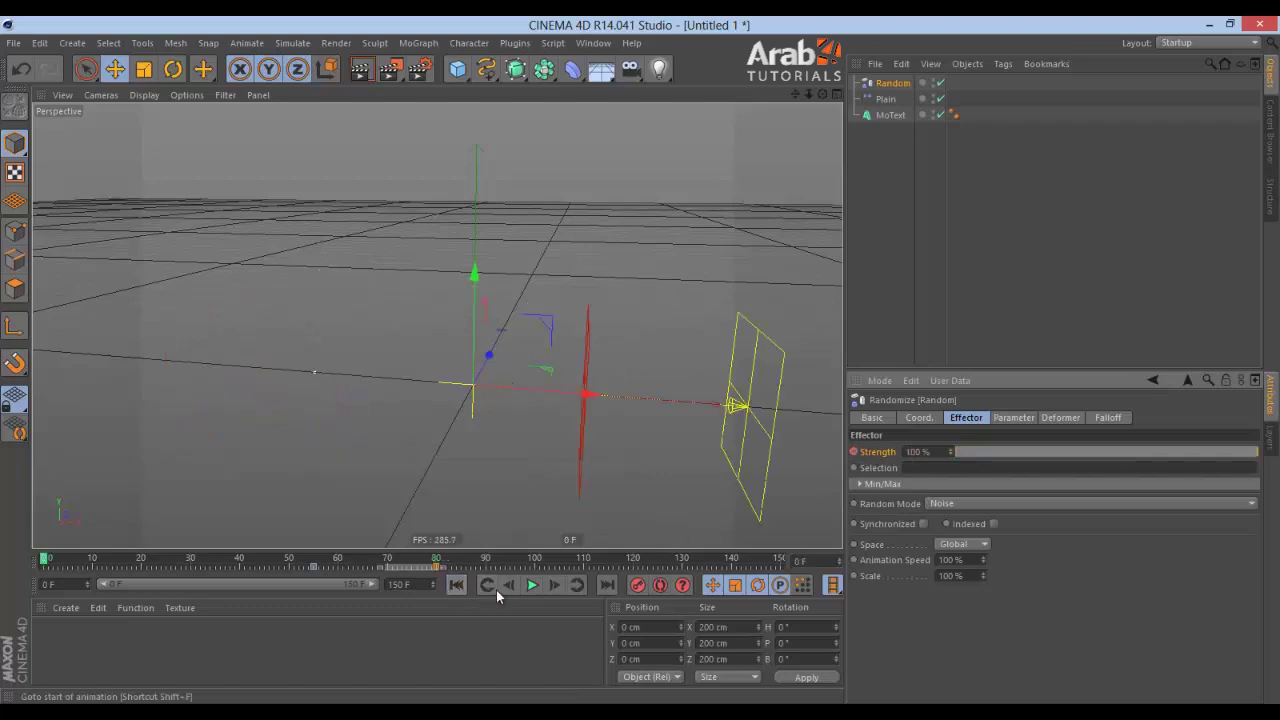
{"action": "left_click", "coordinate": [531, 584]}
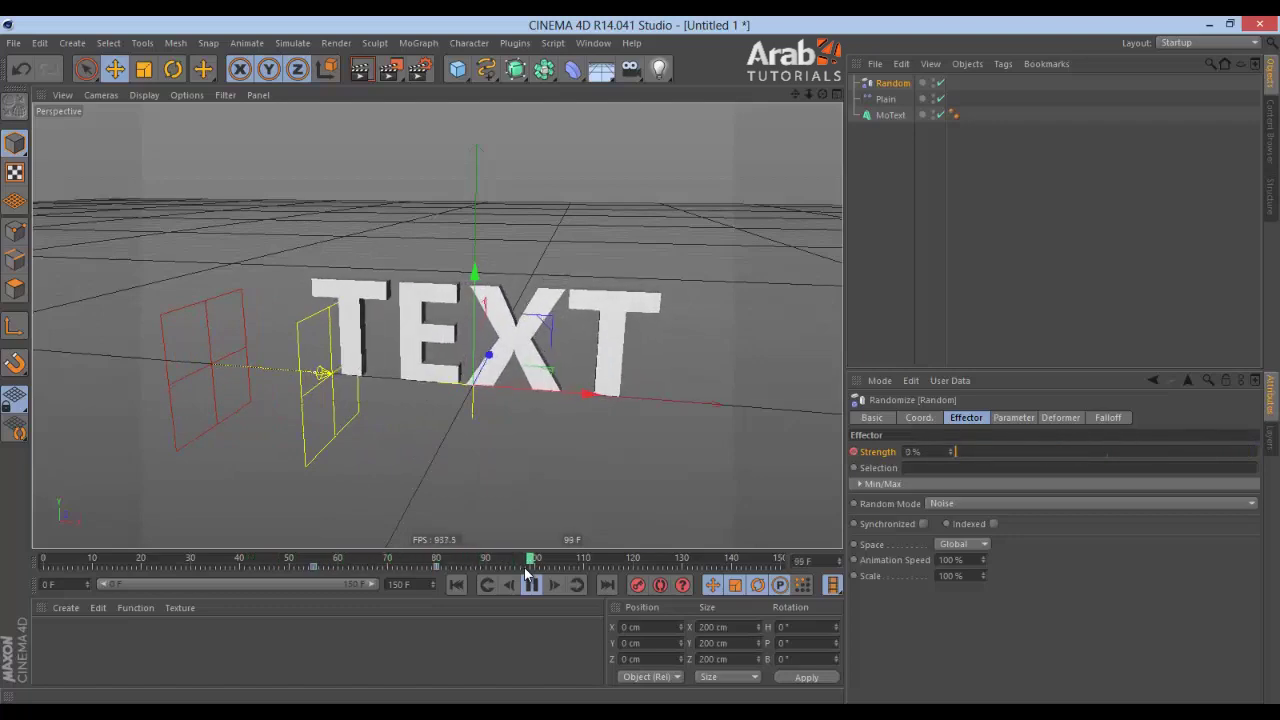
Shorten the timeline's end to frame 100, stop the playback and return to the first frame
{"action": "double_click", "coordinate": [402, 584]}
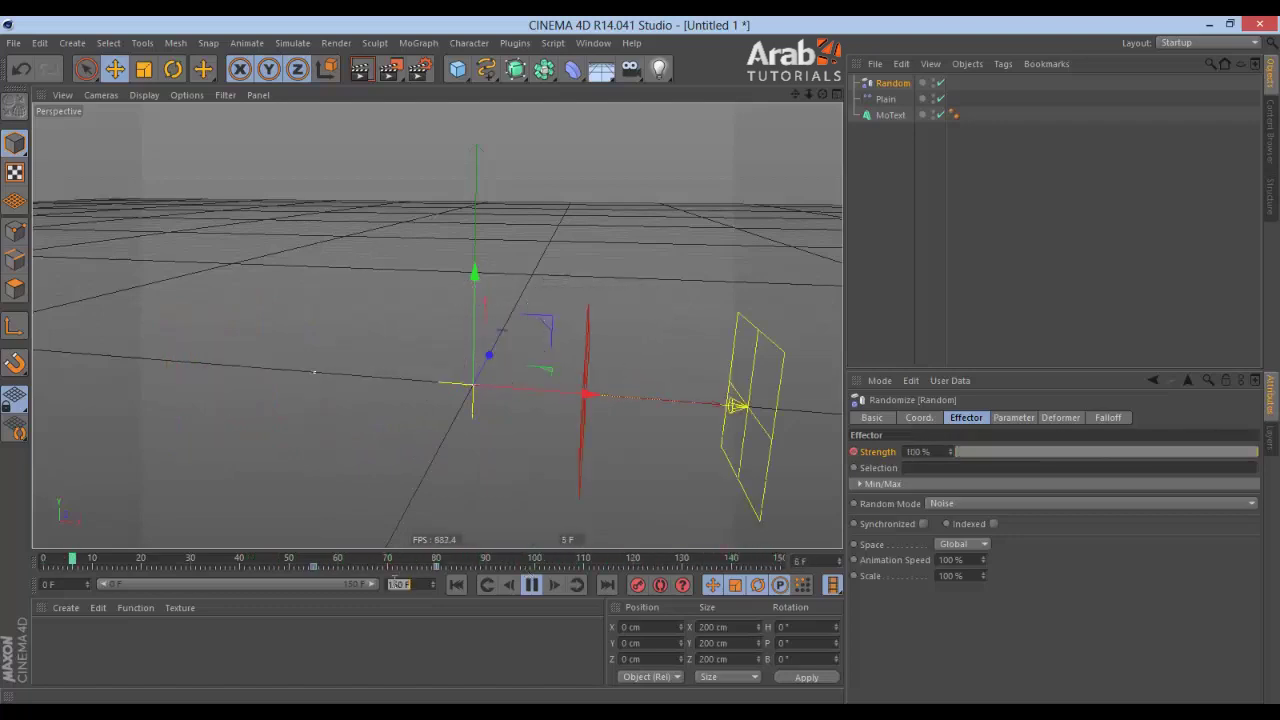
{"action": "type", "text": "100"}
{"action": "key", "text": "Return"}
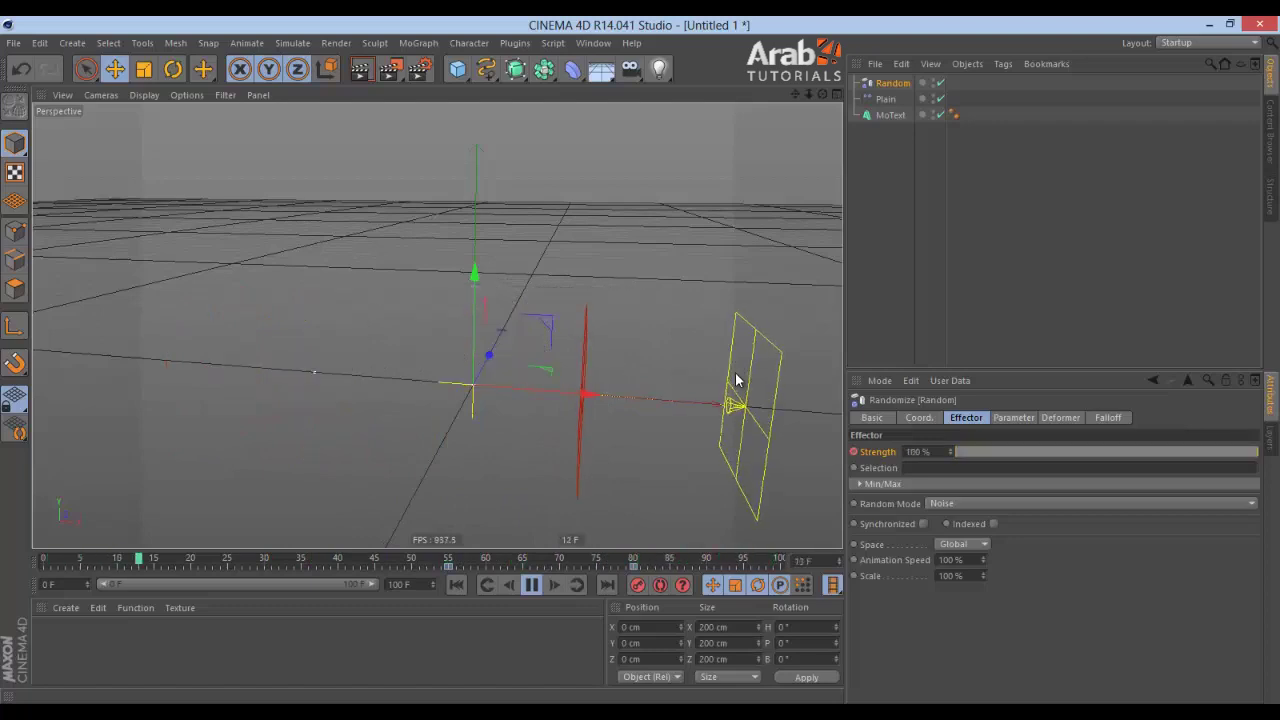
{"action": "left_click", "coordinate": [531, 585]}
{"action": "left_click", "coordinate": [456, 585]}
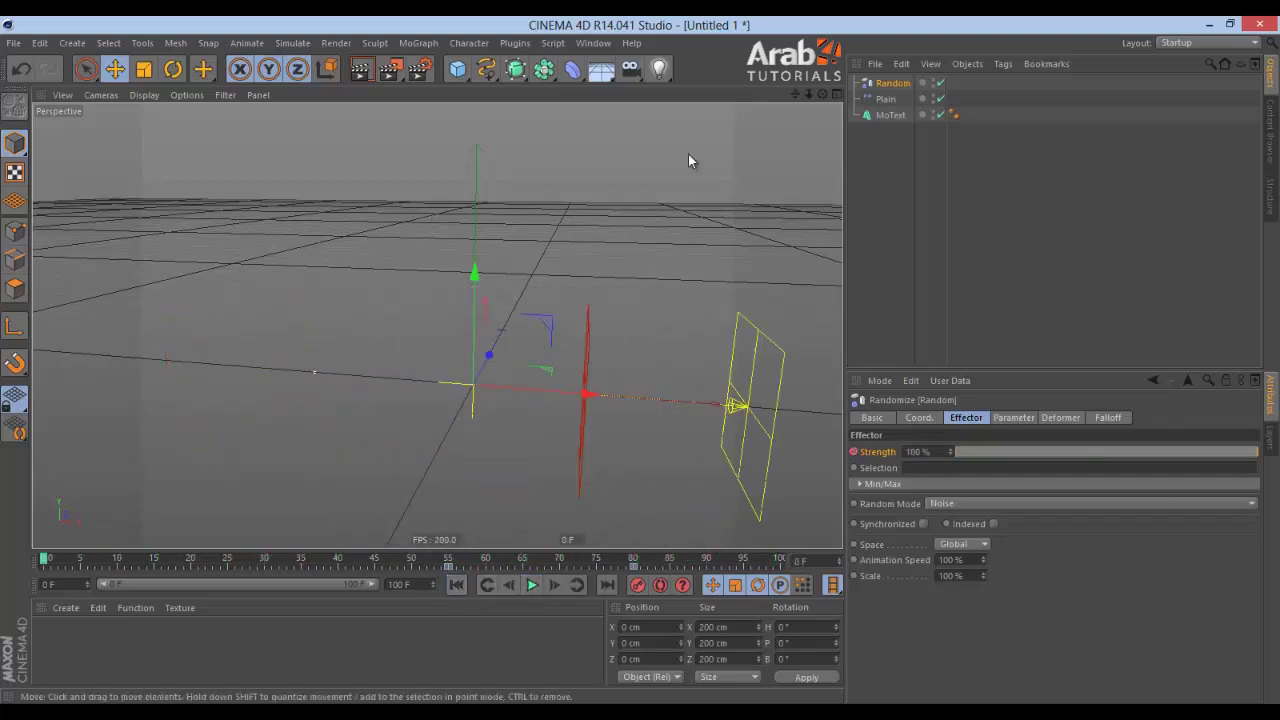
Add a light object to the scene and move the playhead to frame 74, where the text is assembled
{"action": "left_click", "coordinate": [659, 69]}
{"action": "left_click", "coordinate": [531, 585]}
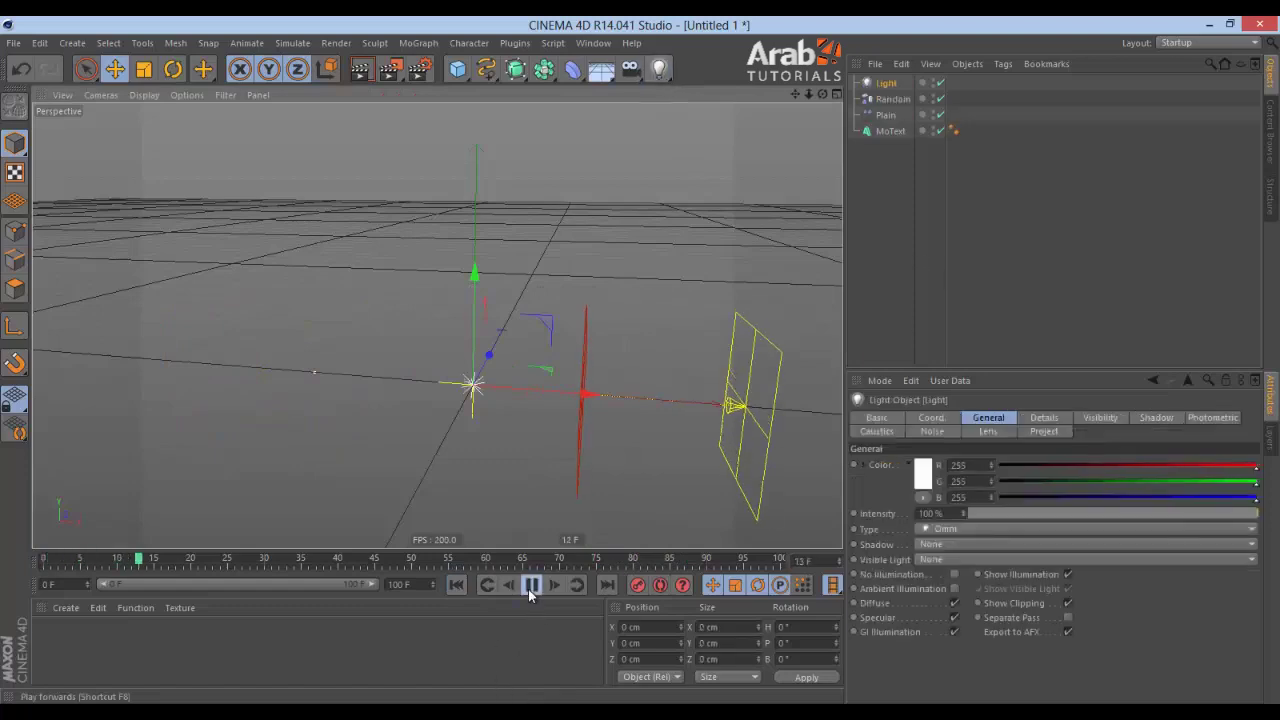
{"action": "left_click", "coordinate": [531, 585]}
{"action": "left_click_drag", "start_coordinate": [345, 560], "coordinate": [591, 562]}
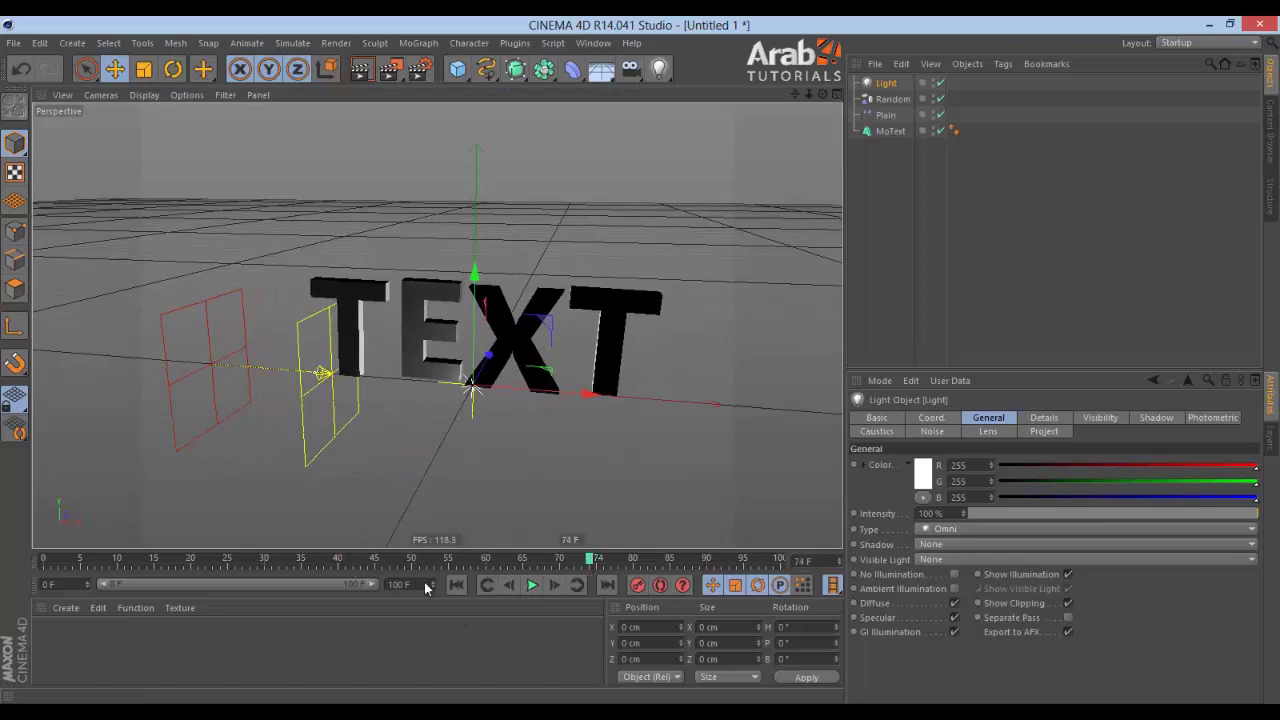
Try the light's intensity at 0%, restore it to 100%, and disable Diffuse, Specular and GI Illumination
{"action": "left_click", "coordinate": [968, 513]}
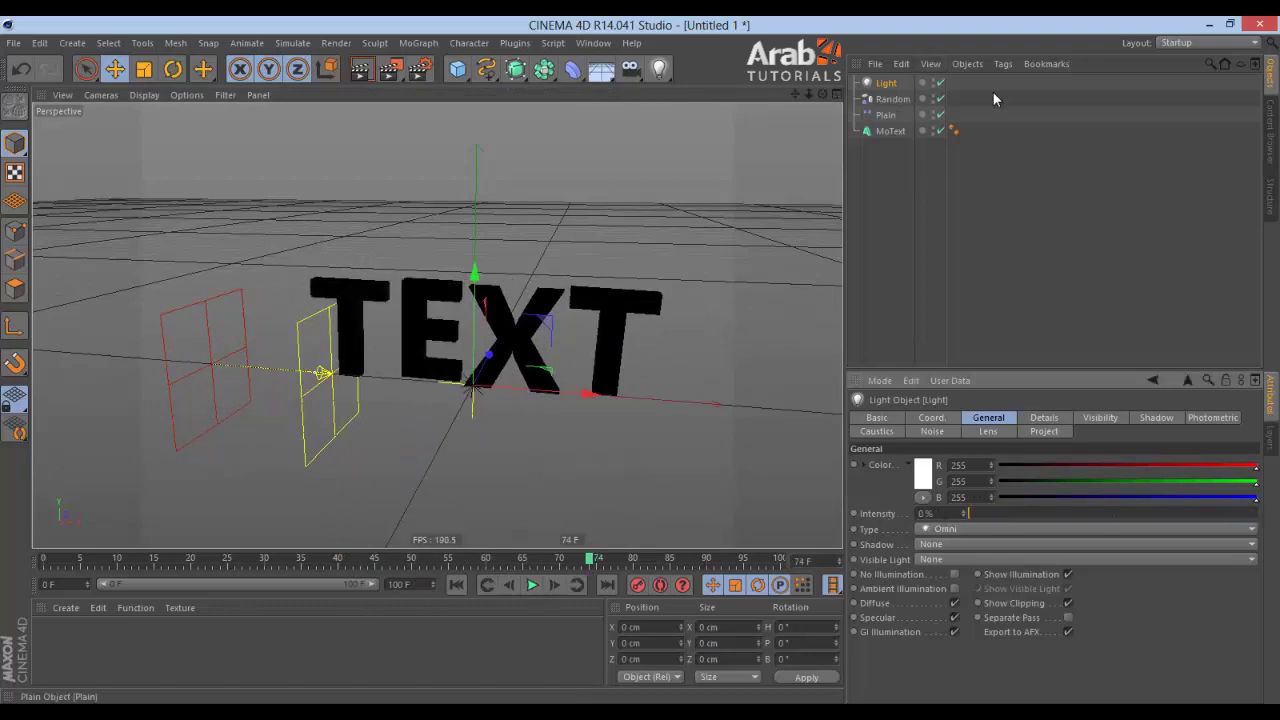
{"action": "left_click_drag", "start_coordinate": [1021, 513], "coordinate": [1188, 441]}
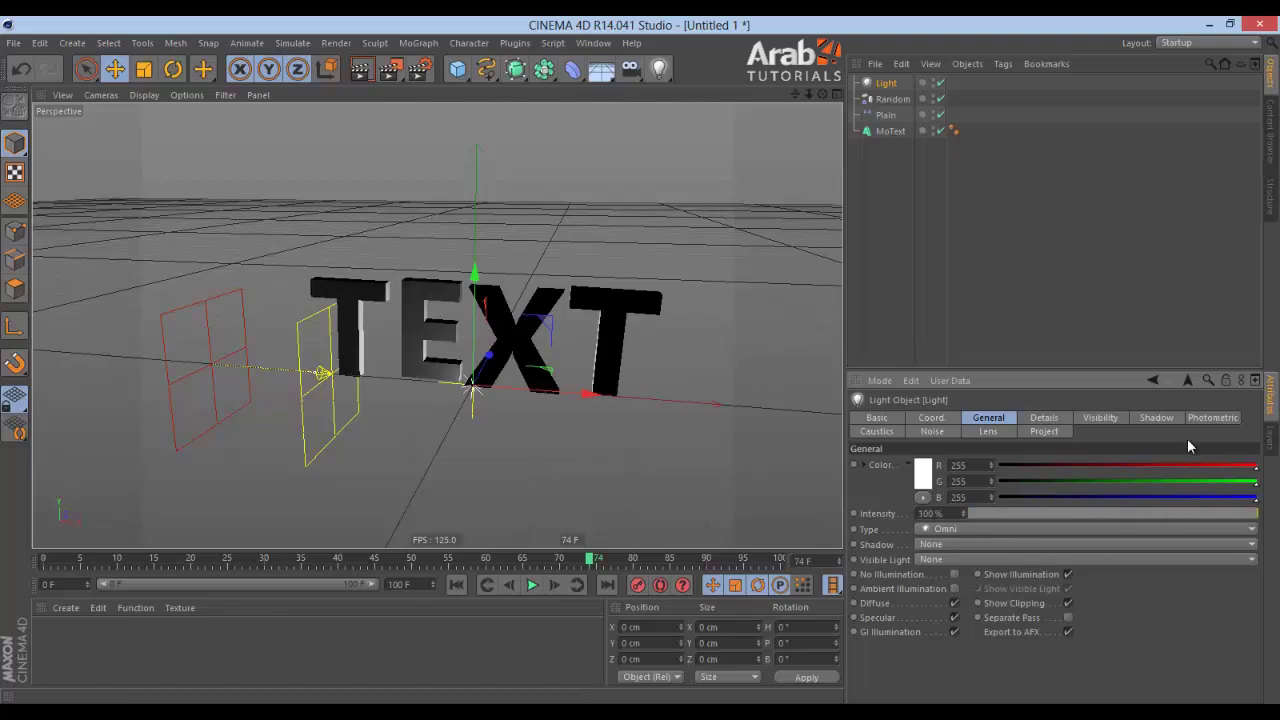
{"action": "left_click", "coordinate": [954, 617]}
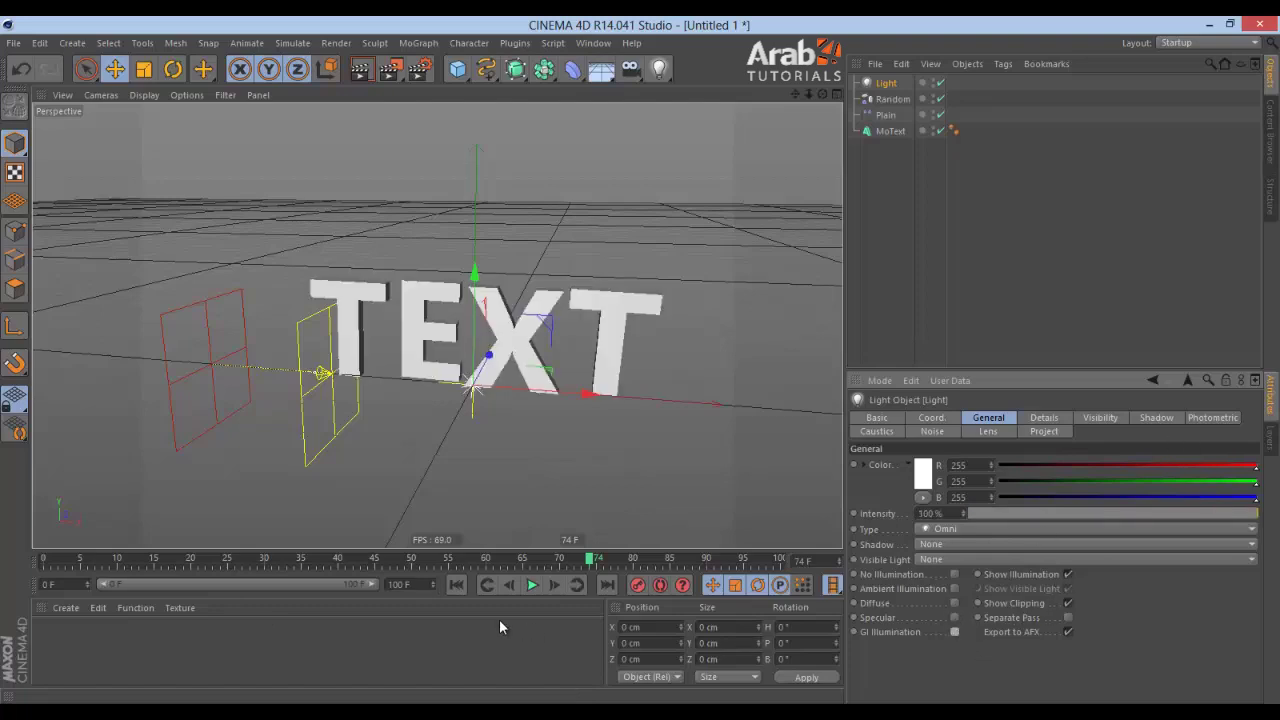
Set the timeline's end to frame 150 and extend the preview range to match it
{"action": "double_click", "coordinate": [402, 584]}
{"action": "type", "text": "150"}
{"action": "key", "text": "Return"}
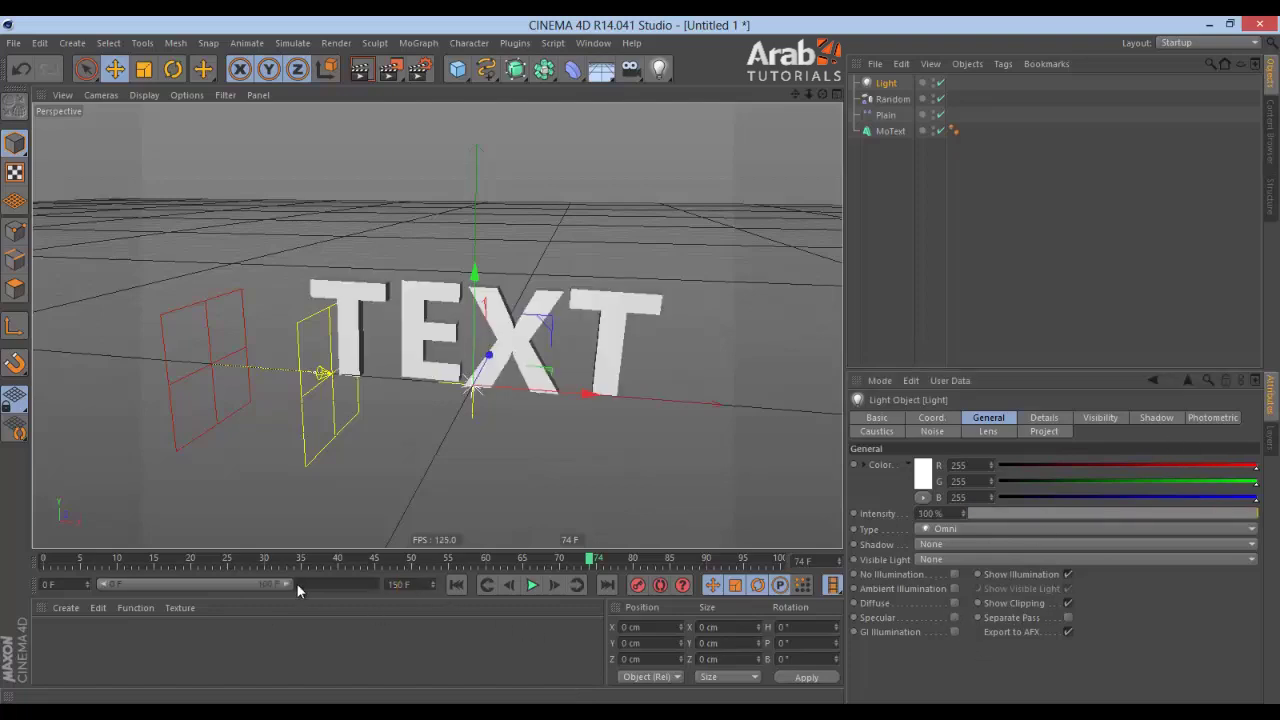
{"action": "left_click_drag", "start_coordinate": [297, 583], "coordinate": [521, 568]}
In the front view at frame 90, move the light onto the upper edge of the first letter T
{"action": "key", "text": "F4"}
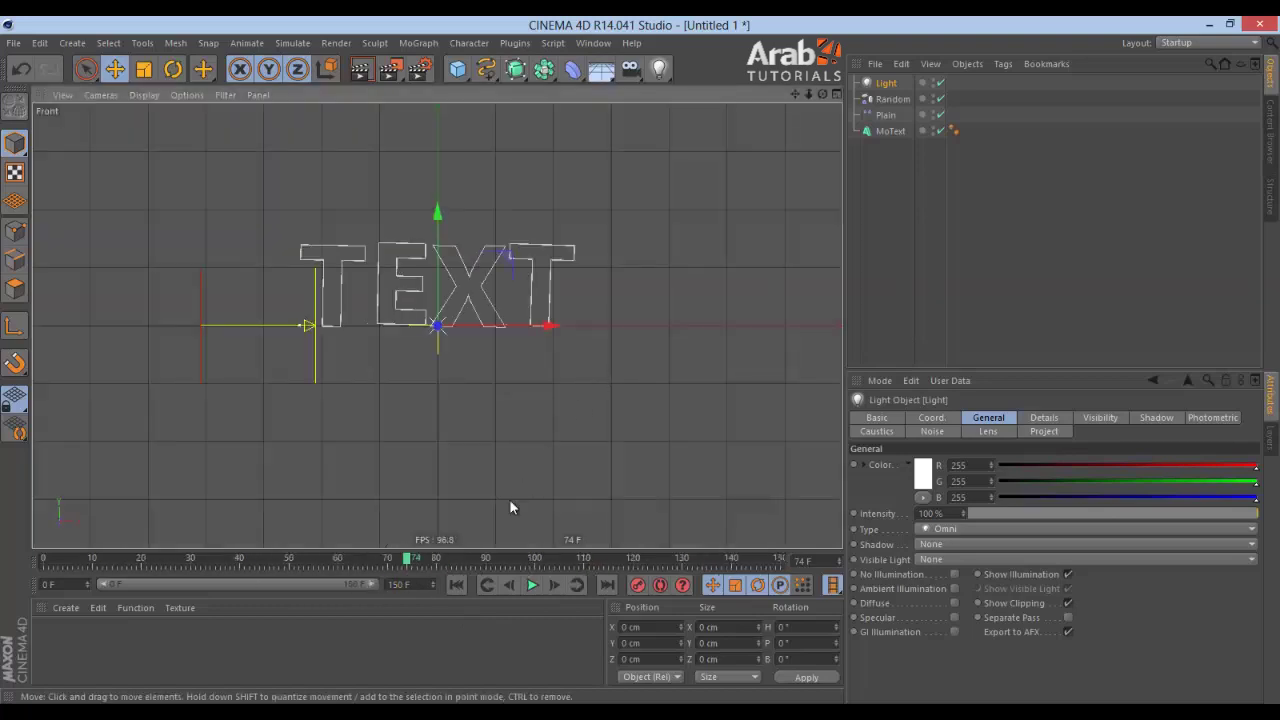
{"action": "left_click_drag", "start_coordinate": [409, 558], "coordinate": [441, 560]}
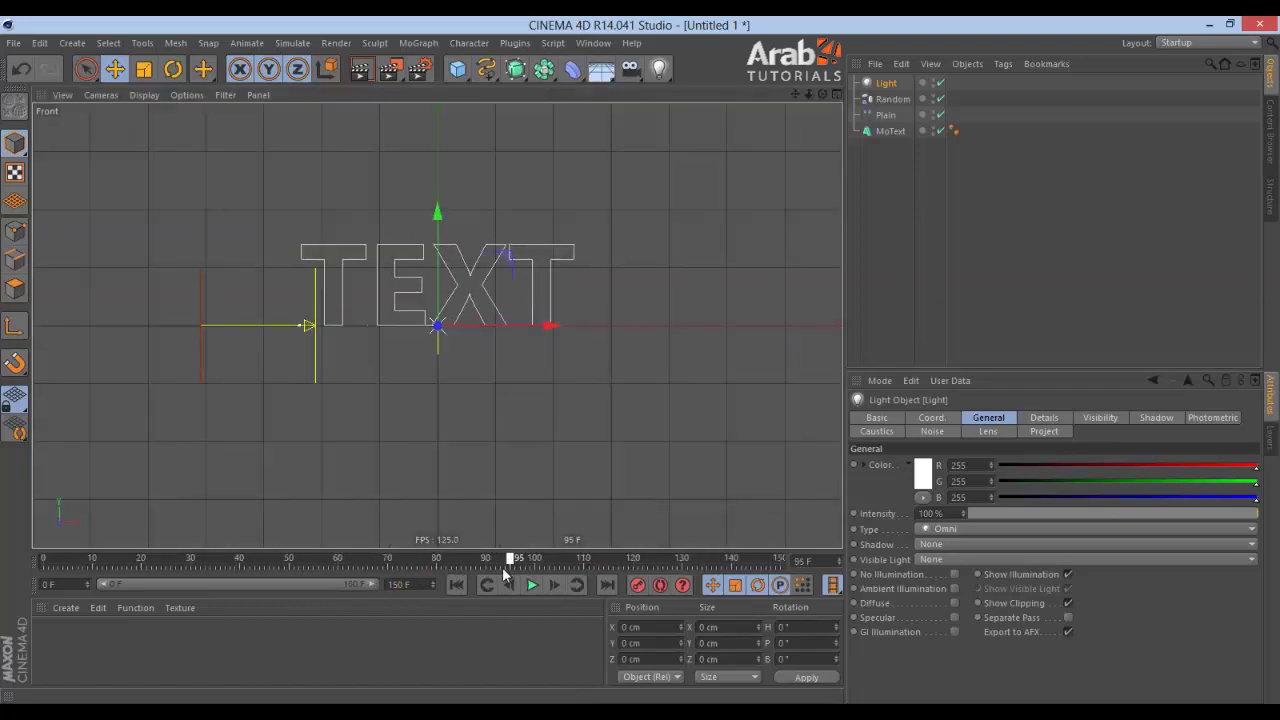
{"action": "left_click_drag", "start_coordinate": [308, 218], "coordinate": [507, 195]}
{"action": "left_click_drag", "start_coordinate": [423, 349], "coordinate": [638, 370]}
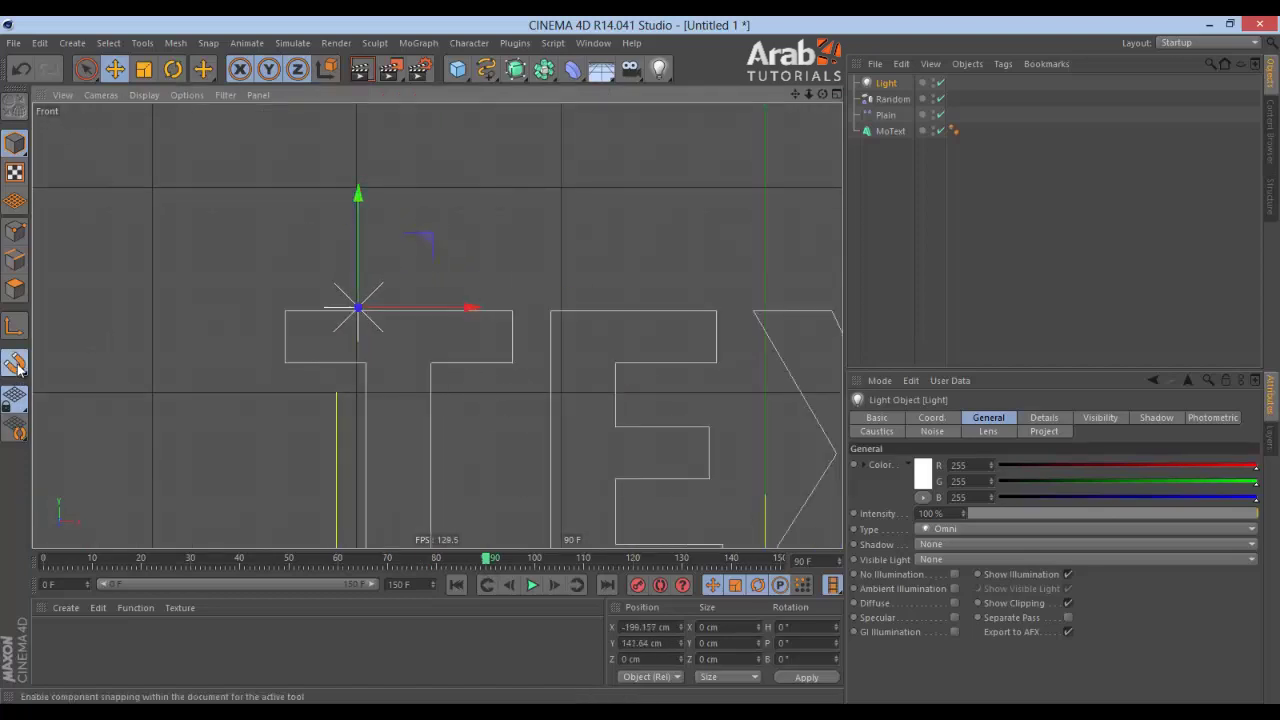
Use Workplane Snap to place the light at X -210 cm, Y 140 cm and keyframe it on frame 90
{"action": "left_click", "coordinate": [15, 363]}
{"action": "left_click", "coordinate": [78, 338]}
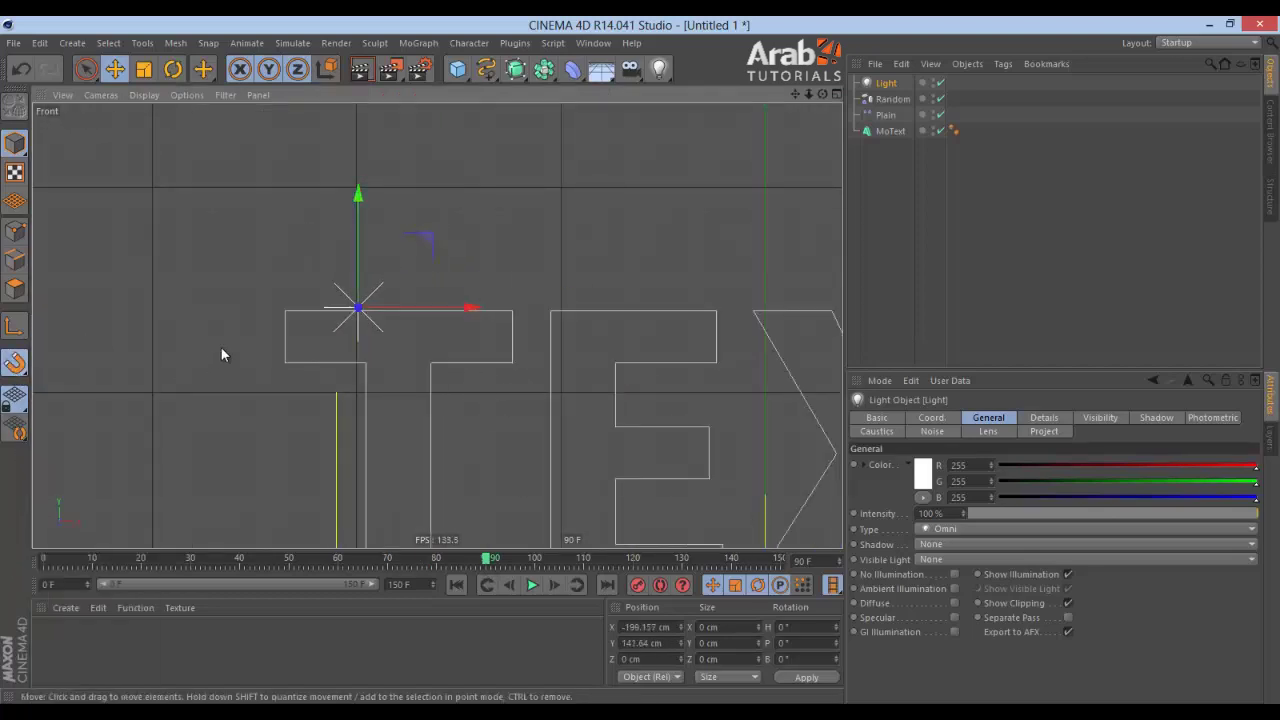
{"action": "left_click", "coordinate": [15, 363]}
{"action": "left_click", "coordinate": [117, 338]}
{"action": "mouse_move", "coordinate": [358, 308]}
{"action": "left_mouse_down"}
{"action": "mouse_move", "coordinate": [294, 423]}
{"action": "mouse_move", "coordinate": [337, 314]}
{"action": "mouse_move", "coordinate": [360, 312]}
{"action": "left_mouse_up"}
{"action": "left_click", "coordinate": [12, 362]}
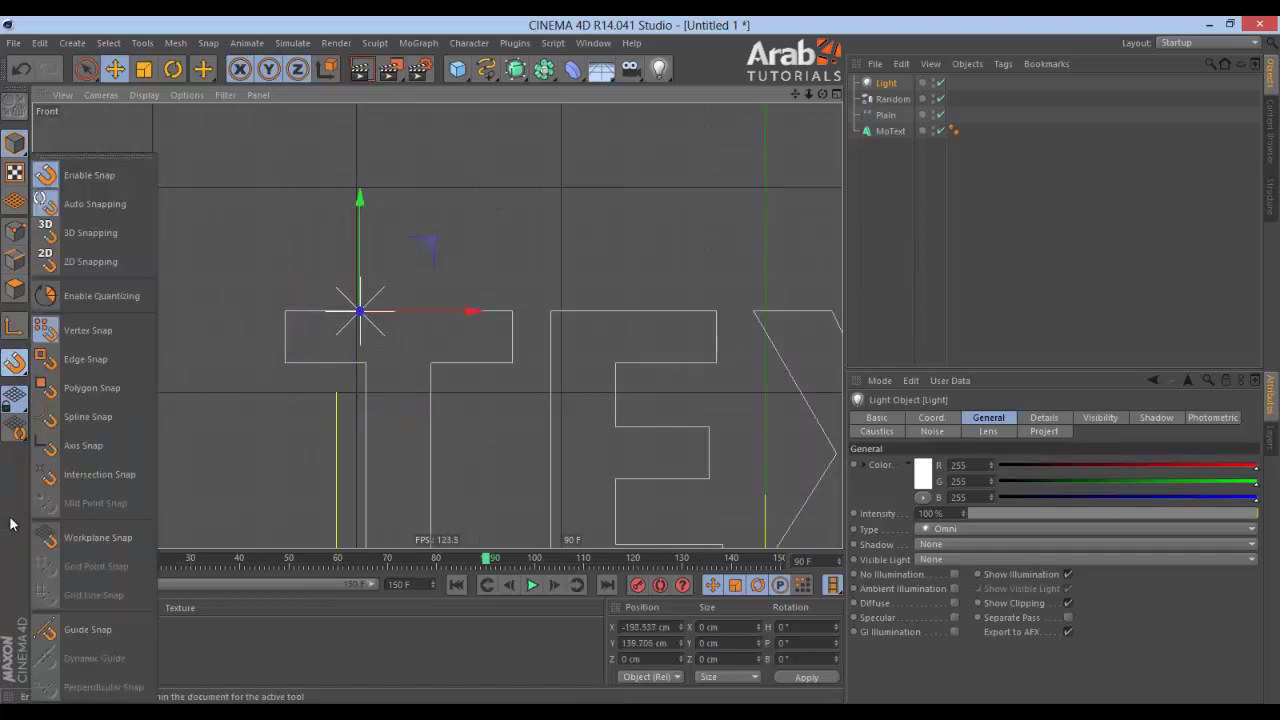
{"action": "left_click", "coordinate": [68, 545]}
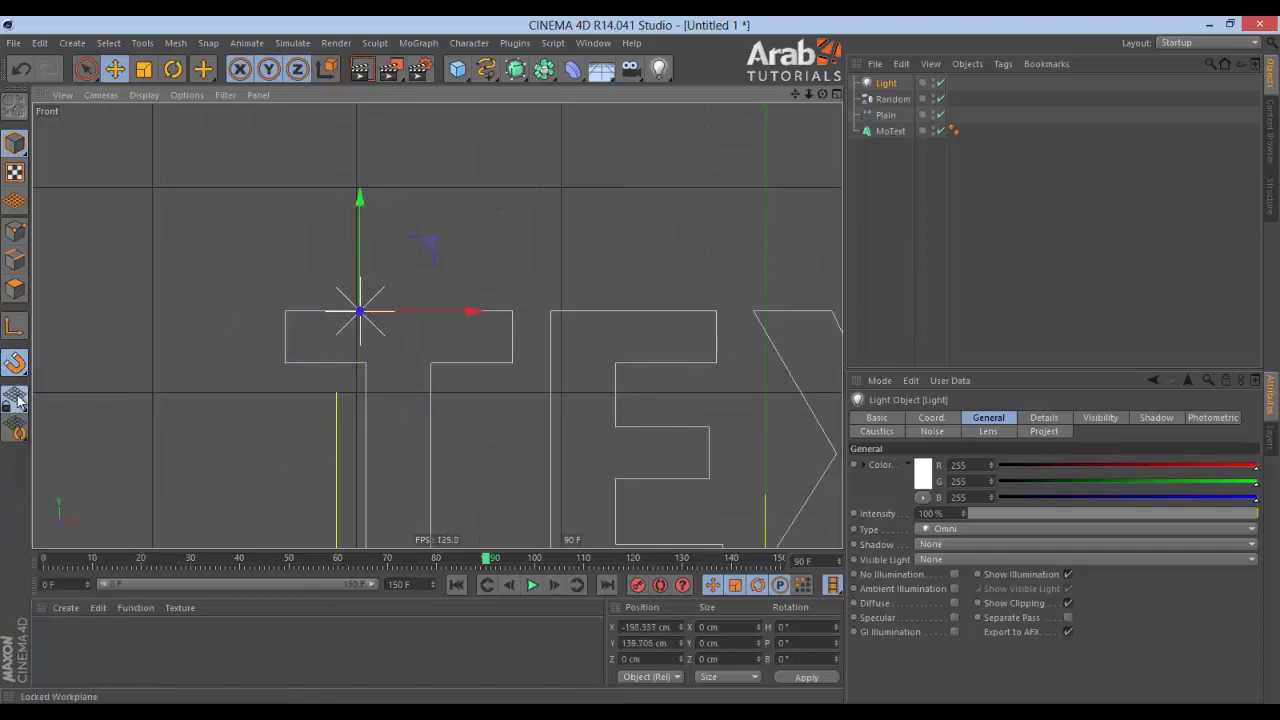
{"action": "mouse_move", "coordinate": [360, 312]}
{"action": "left_mouse_down"}
{"action": "mouse_move", "coordinate": [418, 372]}
{"action": "mouse_move", "coordinate": [366, 294]}
{"action": "mouse_move", "coordinate": [338, 313]}
{"action": "left_mouse_up"}
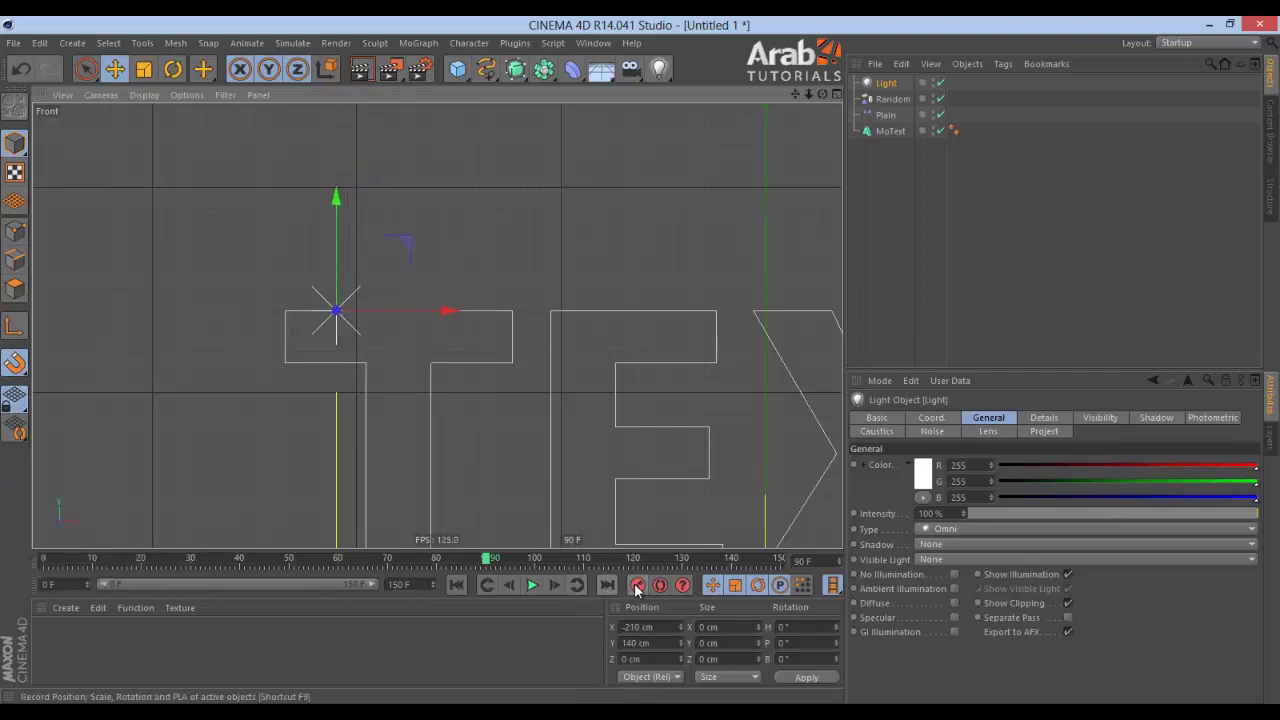
Keyframe the light on frame 110 at the first T's upper outer corner, X about -123.7 cm, and replay the animation in perspective
{"action": "left_click", "coordinate": [583, 558]}
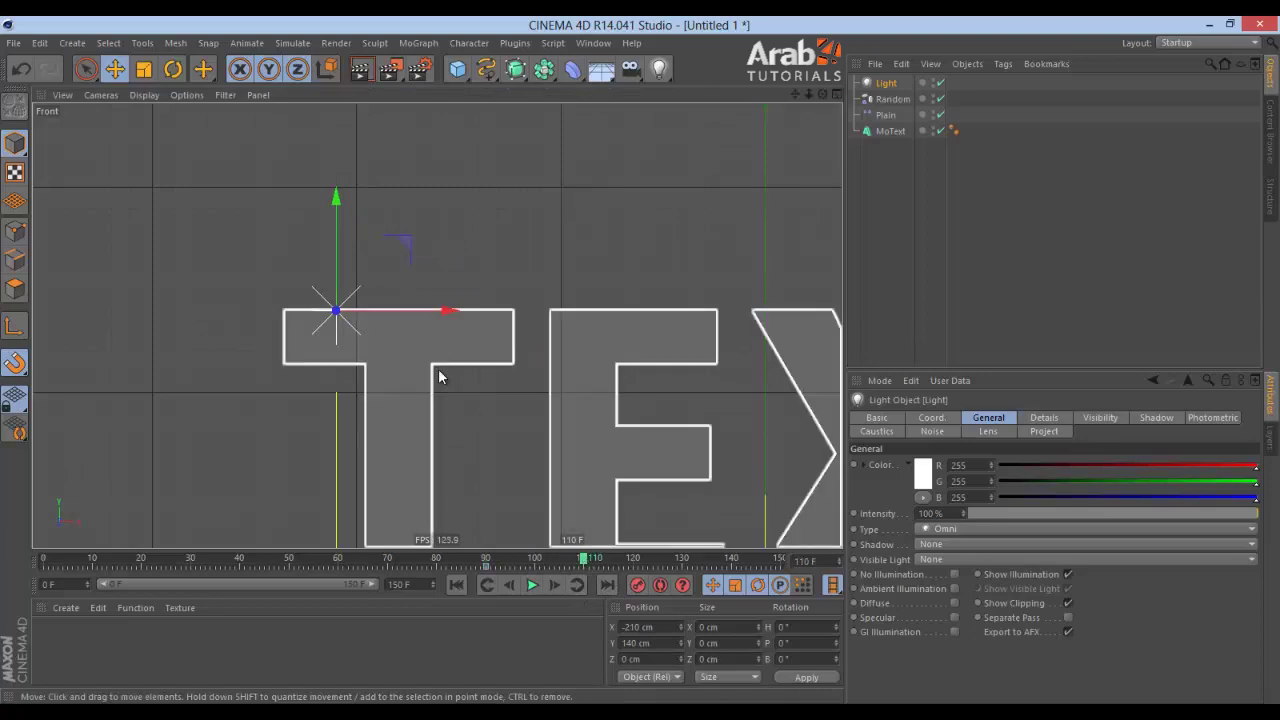
{"action": "left_click_drag", "start_coordinate": [449, 312], "coordinate": [632, 314]}
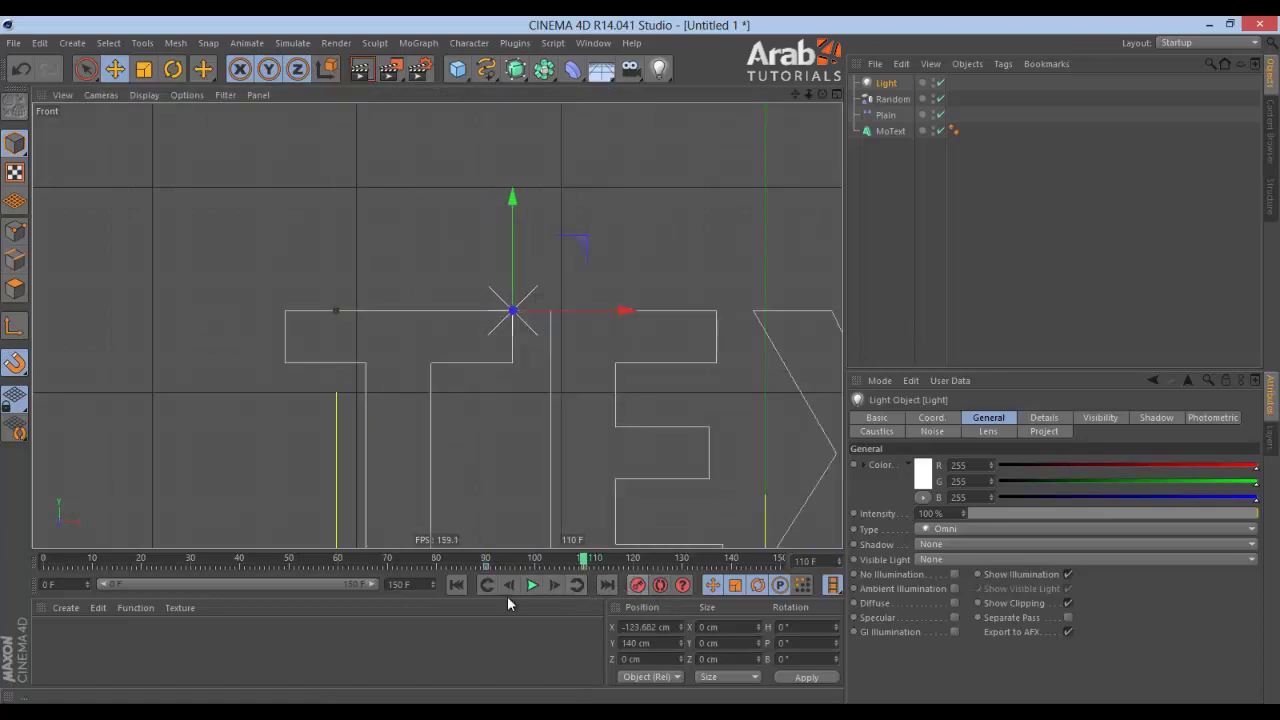
{"action": "key", "text": "F1"}
{"action": "left_click", "coordinate": [456, 585]}
{"action": "left_click", "coordinate": [531, 585]}
{"action": "left_click", "coordinate": [1042, 252]}
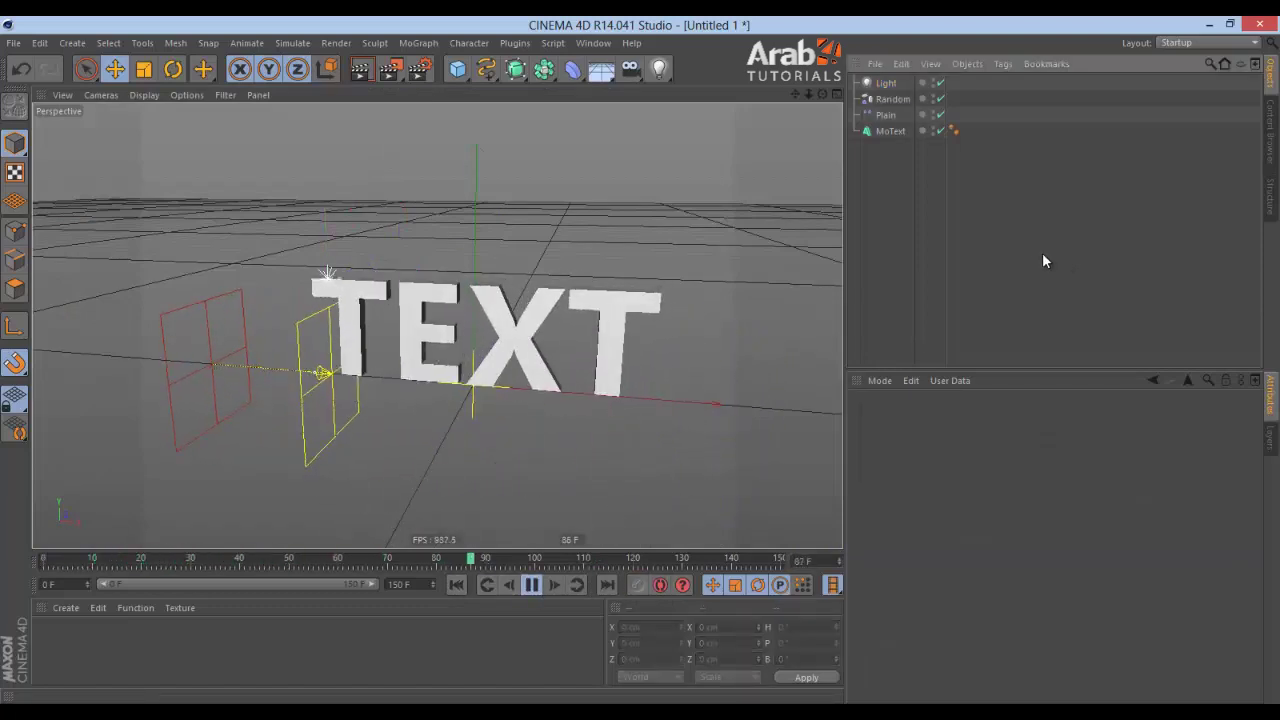
Move the light's final position key from frame 110 to frame 130
{"action": "left_click", "coordinate": [884, 84]}
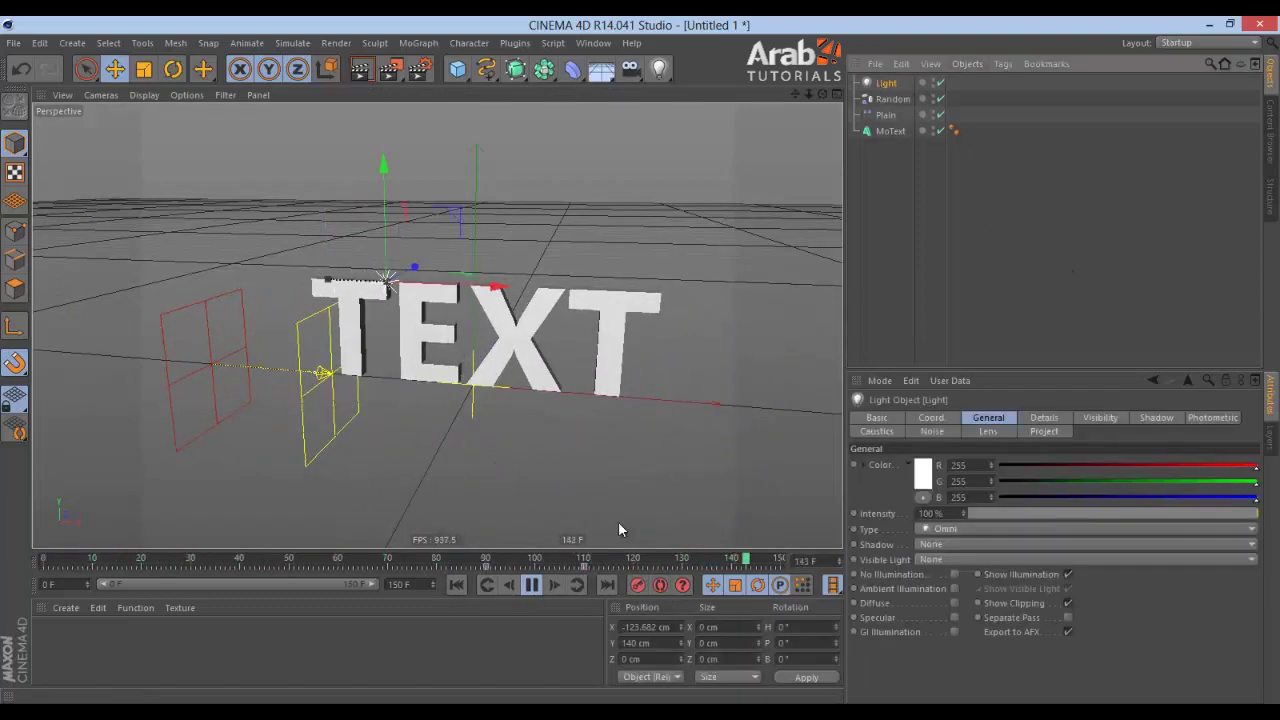
{"action": "left_click_drag", "start_coordinate": [563, 568], "coordinate": [607, 568]}
{"action": "double_click", "coordinate": [966, 439]}
{"action": "type", "text": "13"}
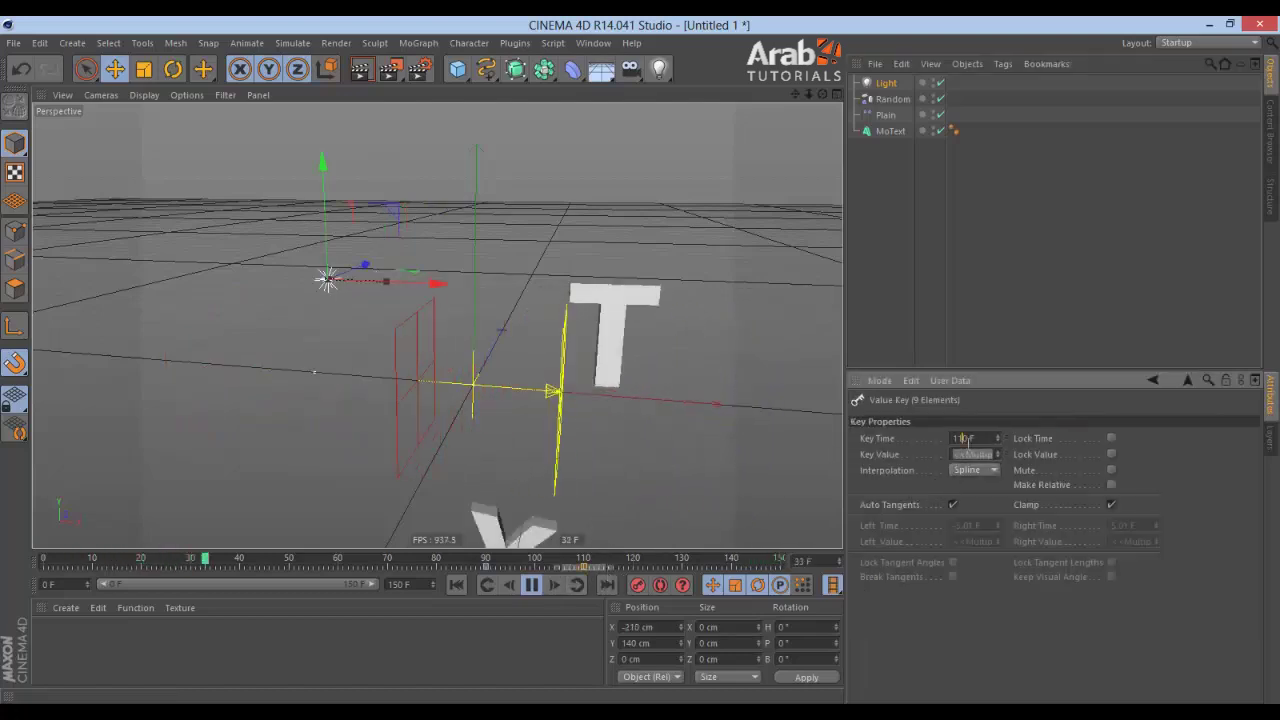
{"action": "type", "text": "0"}
{"action": "key", "text": "Return"}
Move the light's first position key to frame 85 and deselect the light
{"action": "left_click_drag", "start_coordinate": [466, 570], "coordinate": [505, 574]}
{"action": "double_click", "coordinate": [966, 438]}
{"action": "type", "text": "85"}
{"action": "key", "text": "Return"}
{"action": "left_click", "coordinate": [929, 280]}
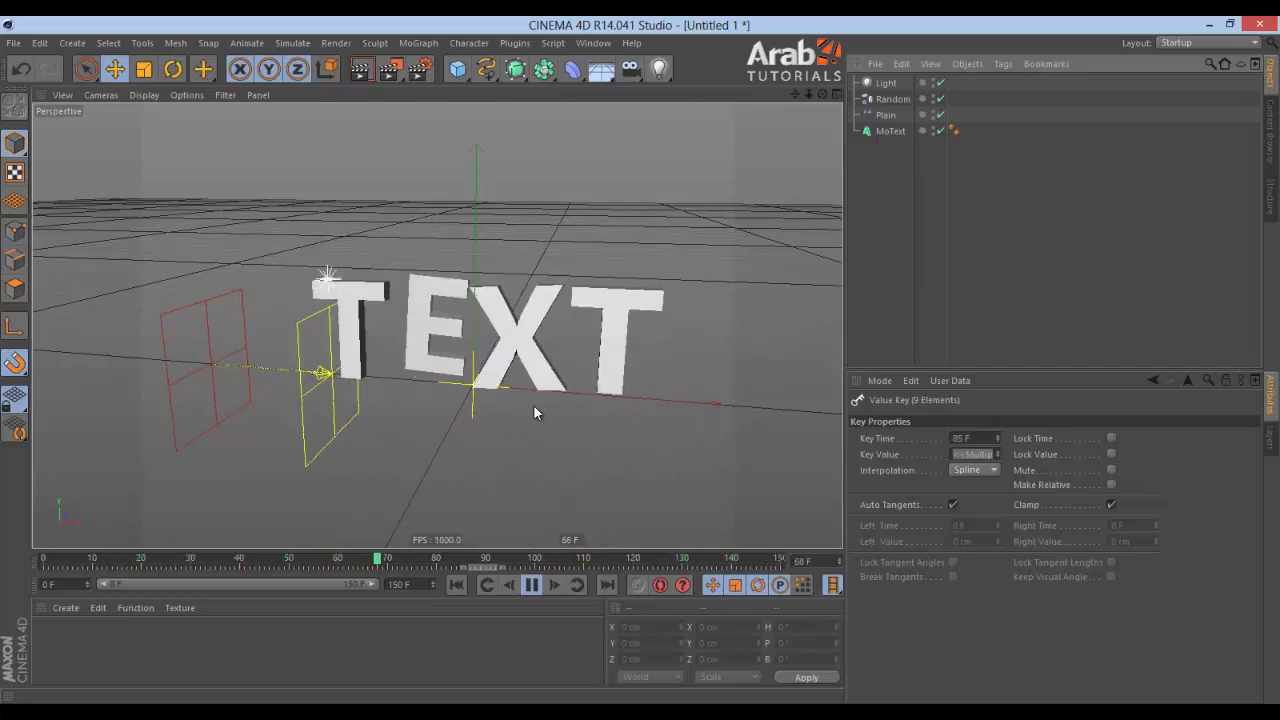
Add a camera and set its H and P rotation to 0°
{"action": "left_click_drag", "start_coordinate": [630, 68], "coordinate": [690, 88]}
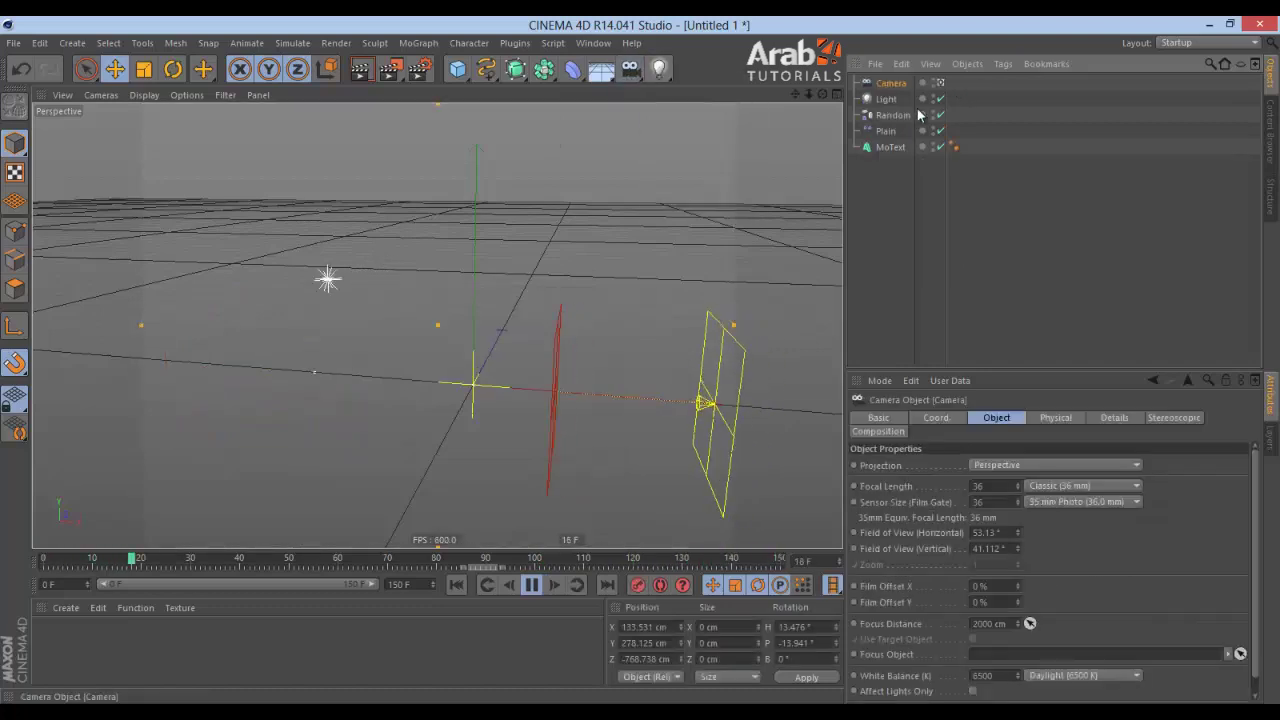
{"action": "double_click", "coordinate": [796, 626]}
{"action": "type", "text": "0"}
{"action": "key", "text": "Tab"}
{"action": "type", "text": "0"}
{"action": "key", "text": "Return"}
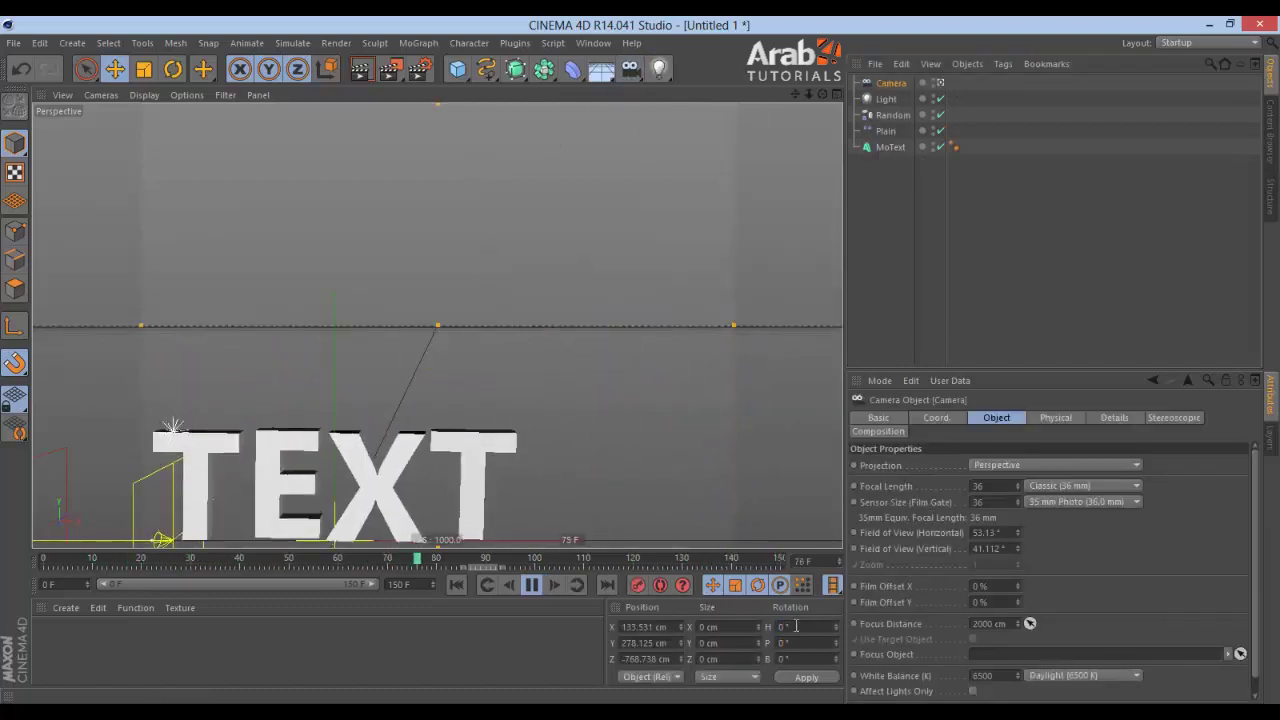
Set the camera's X and Y position to 0 cm and pull it back to frame the whole text
{"action": "double_click", "coordinate": [648, 626]}
{"action": "type", "text": "0"}
{"action": "key", "text": "Tab"}
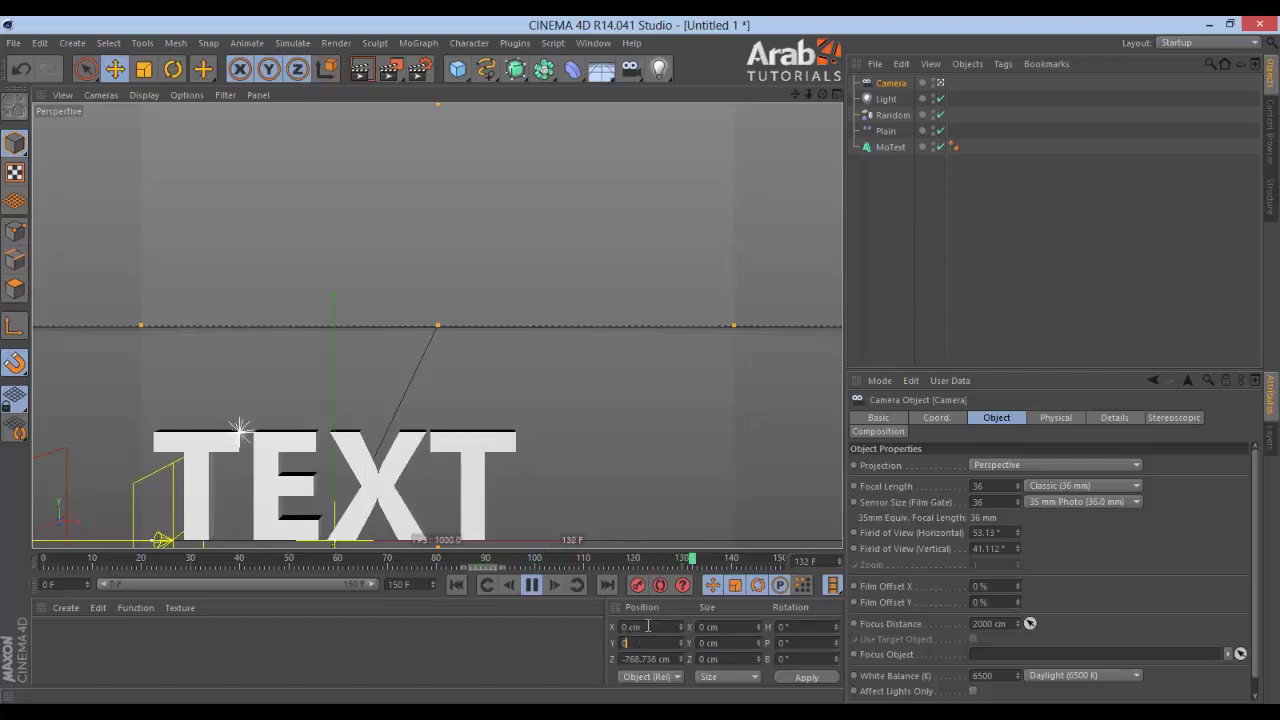
{"action": "type", "text": "0"}
{"action": "key", "text": "Return"}
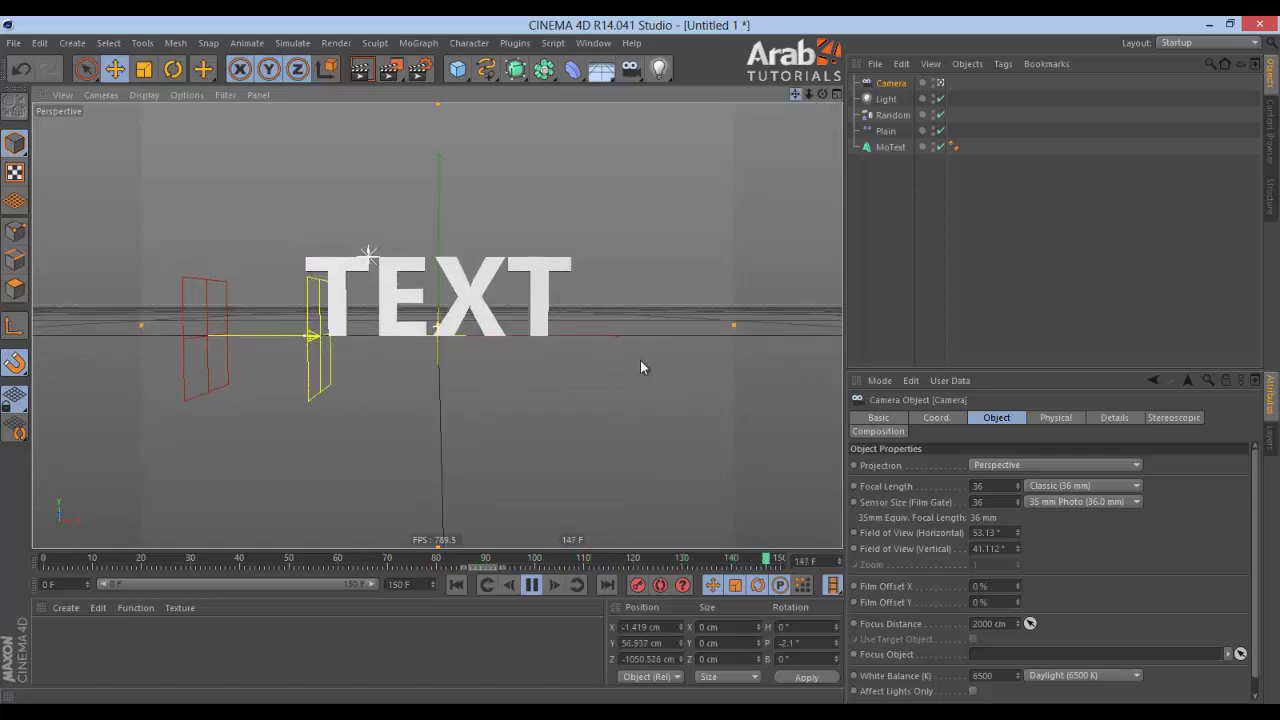
Stop the playback, return to frame 0 and save the project as Tutorial
{"action": "left_click", "coordinate": [1004, 236]}
{"action": "left_click", "coordinate": [529, 587]}
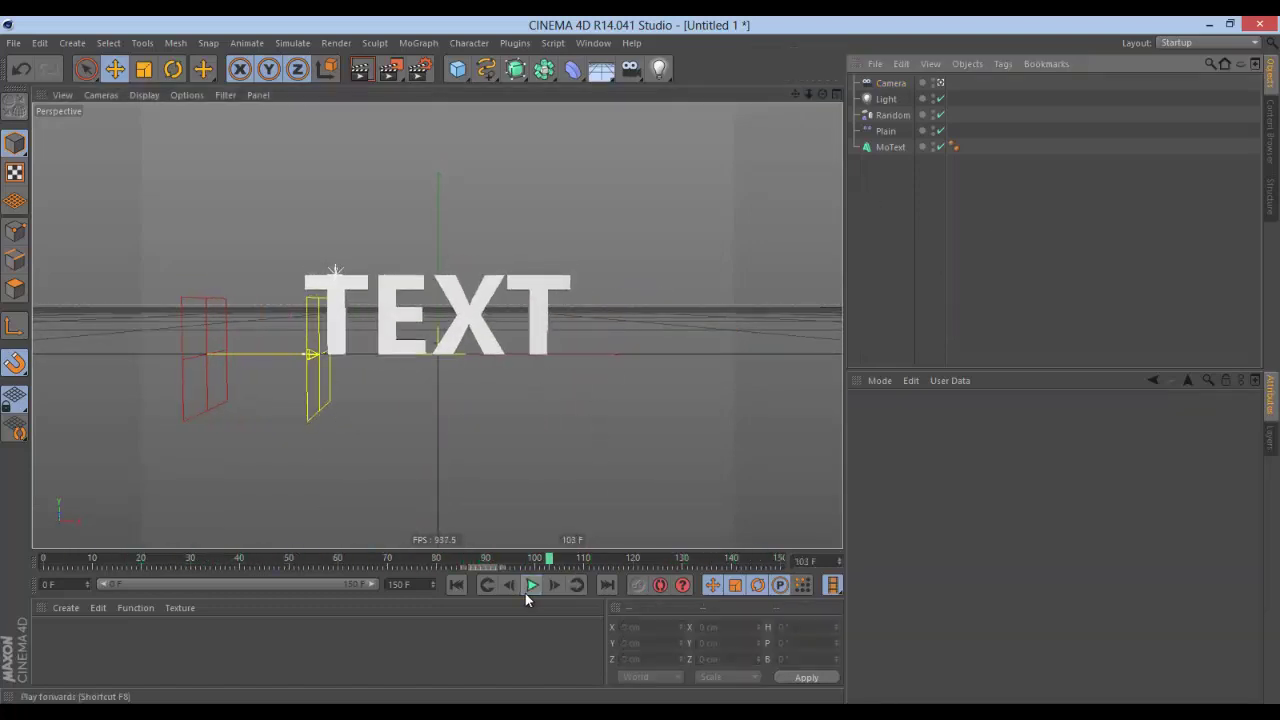
{"action": "left_click", "coordinate": [456, 585]}
{"action": "key", "text": "ctrl+s"}
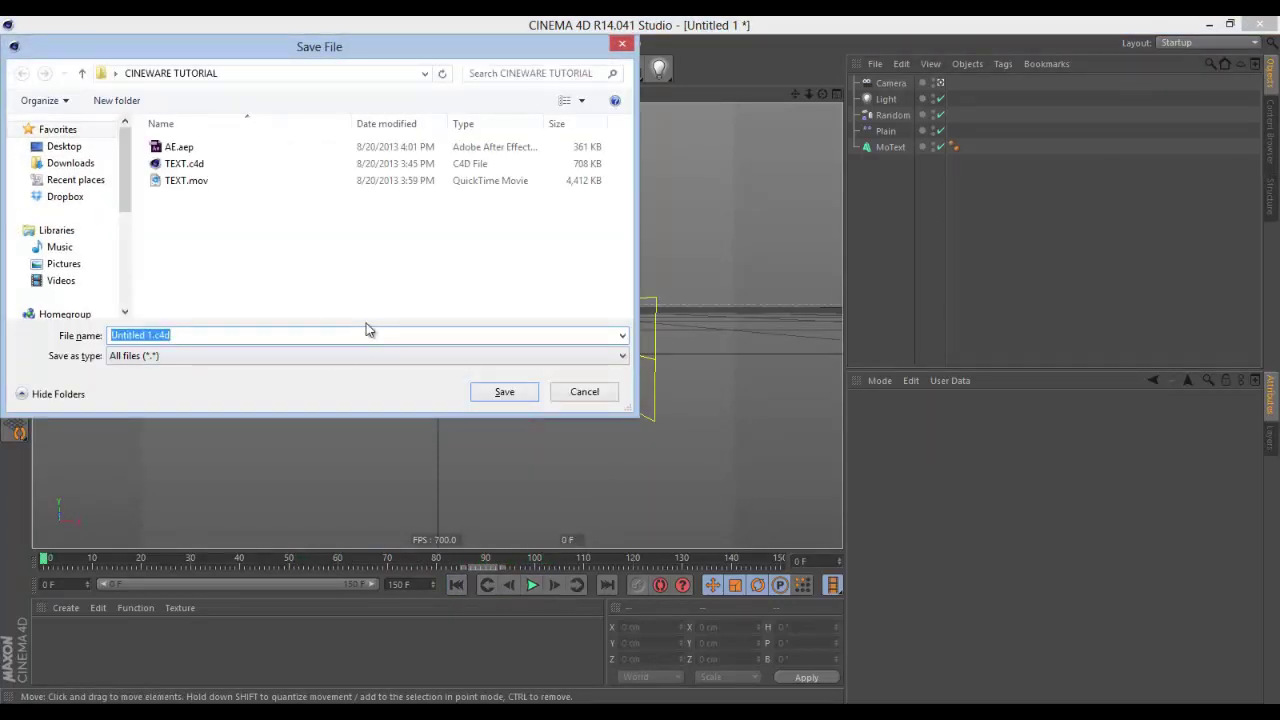
{"action": "type", "text": "Tutorial"}
{"action": "key", "text": "Return"}
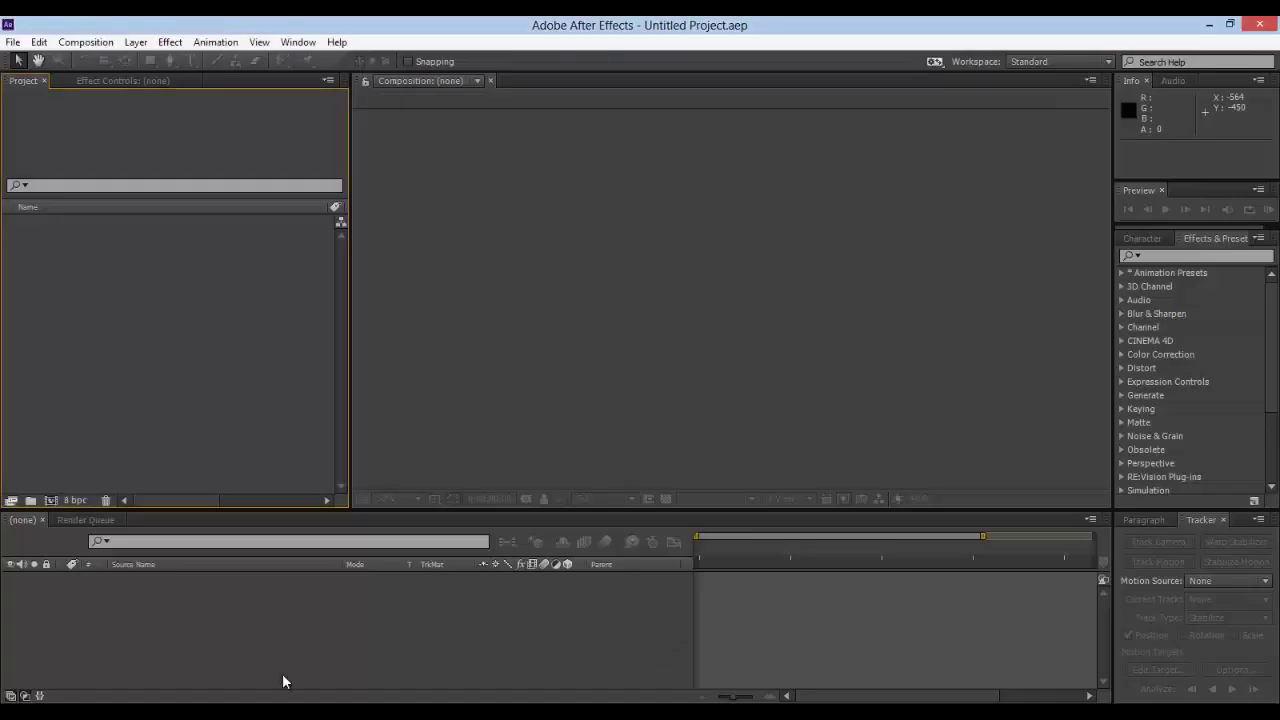
Import Tutorial.c4d into the After Effects project
{"action": "left_click", "coordinate": [283, 712]}
{"action": "left_click_drag", "start_coordinate": [457, 194], "coordinate": [61, 317]}
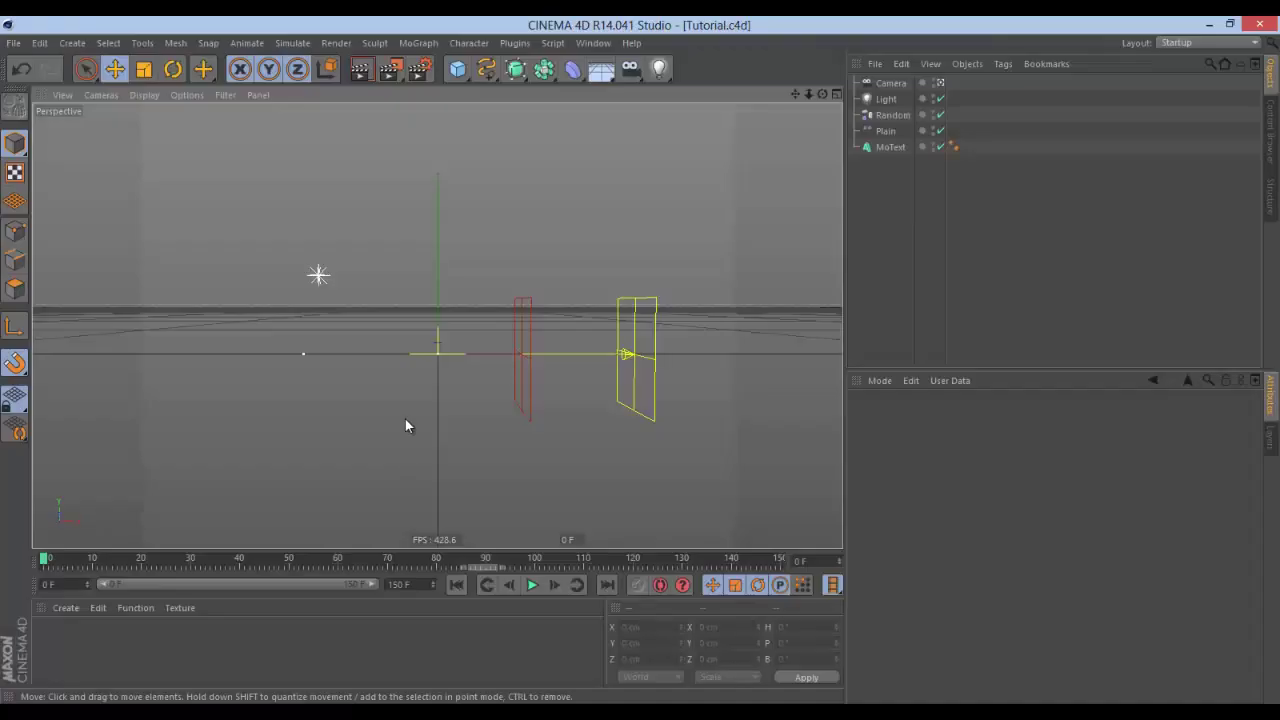
Switch to CINEMA 4D and set the render output size to 1280 x 720 pixels
{"action": "left_click", "coordinate": [418, 68]}
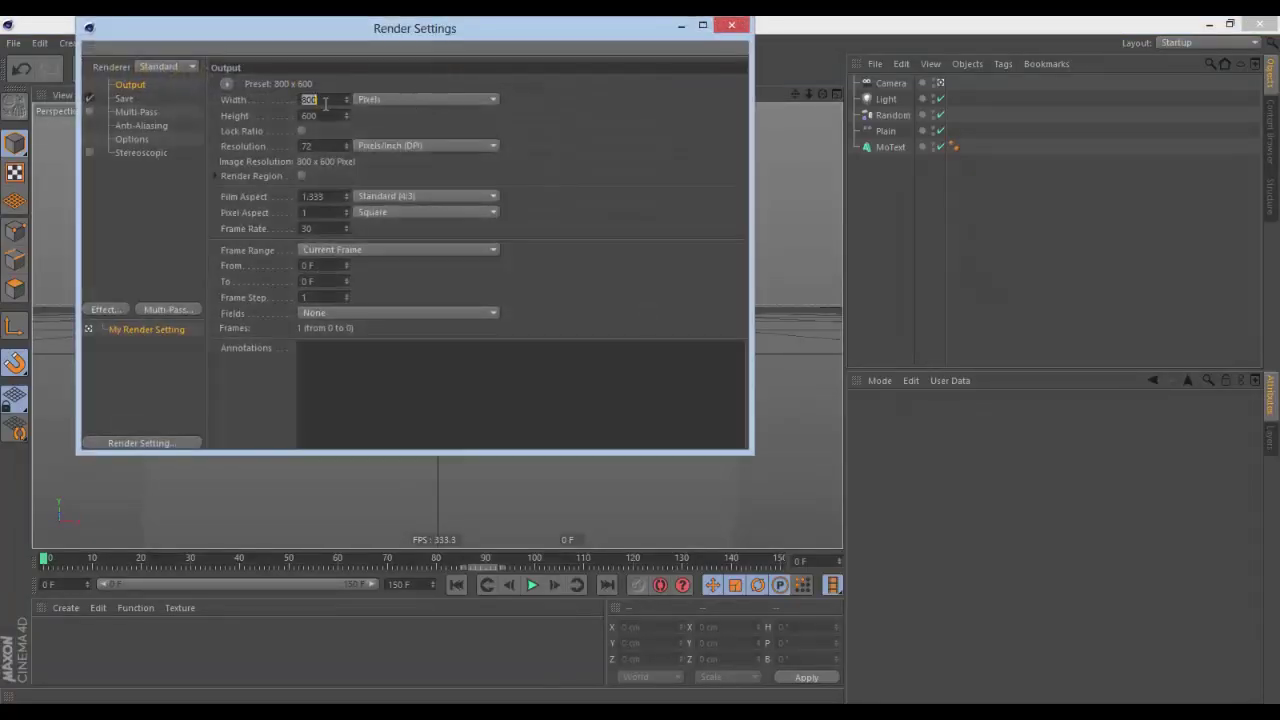
{"action": "key", "text": "Tab"}
{"action": "type", "text": "72"}
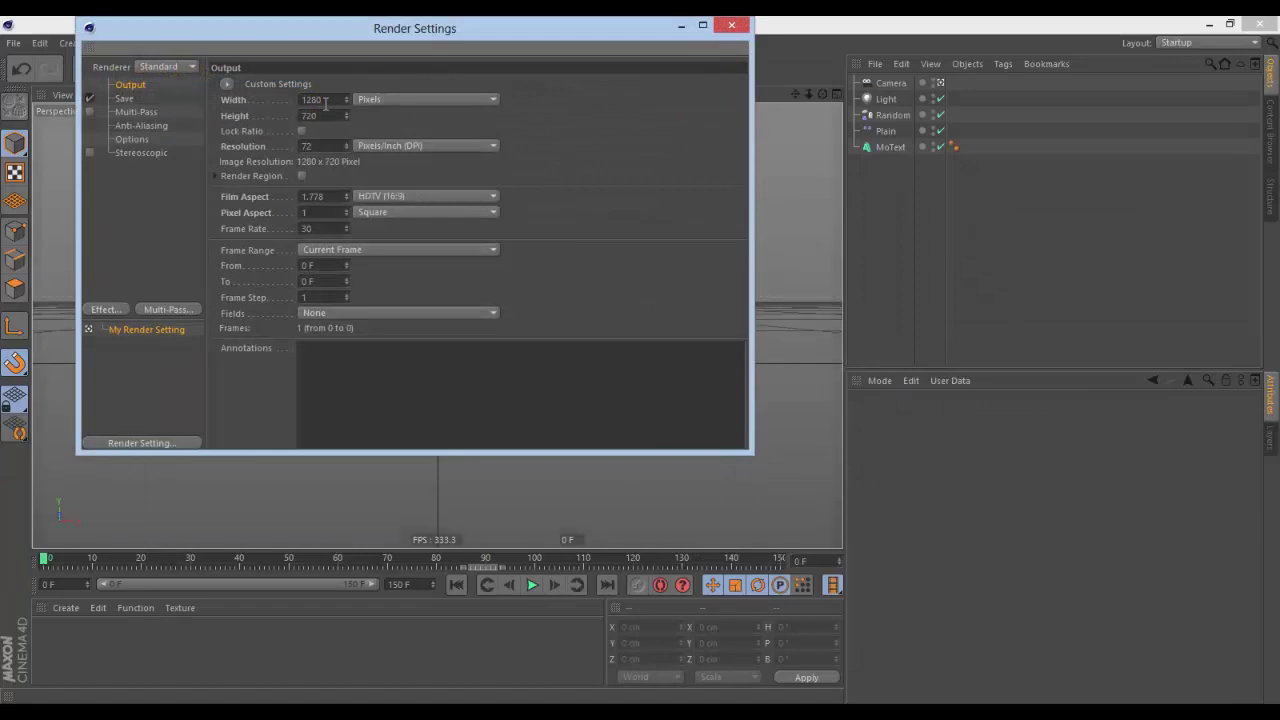
Choose the render frame range and the anti-aliasing mode, and check the Save, Output, Stereoscopic and Options settings
{"action": "left_click", "coordinate": [369, 249]}
{"action": "left_click", "coordinate": [321, 293]}
{"action": "left_click", "coordinate": [155, 127]}
{"action": "left_click", "coordinate": [375, 86]}
{"action": "left_click", "coordinate": [363, 129]}
{"action": "left_click", "coordinate": [128, 98]}
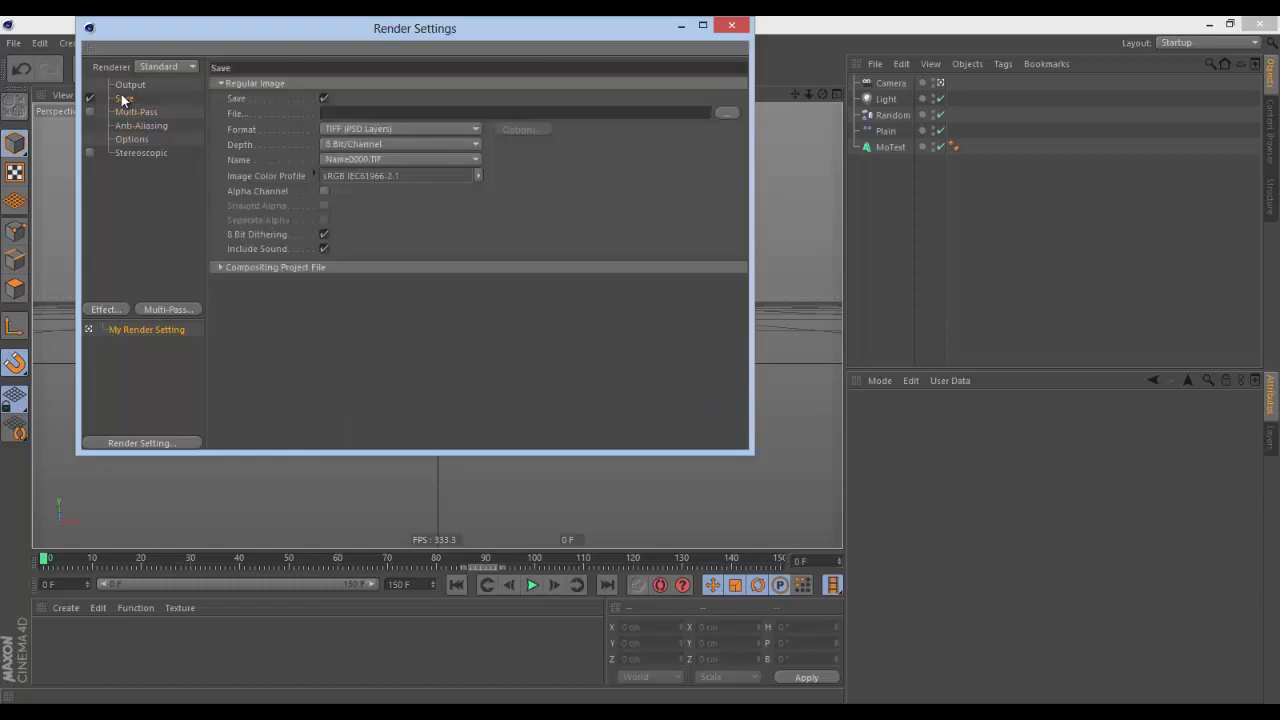
{"action": "left_click", "coordinate": [137, 89]}
{"action": "left_click", "coordinate": [141, 153]}
{"action": "left_click", "coordinate": [138, 139]}
Save the project with its new render settings and switch back to After Effects
{"action": "left_click", "coordinate": [1025, 219]}
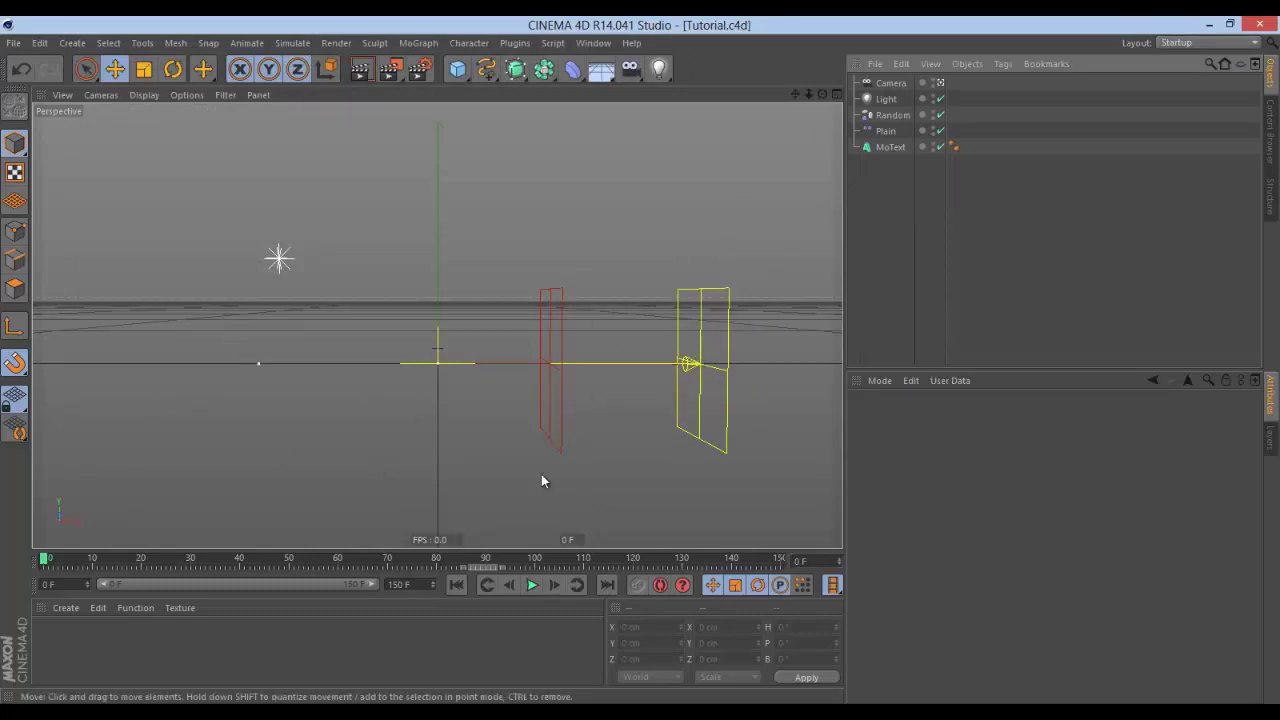
{"action": "key", "text": "alt+Tab"}
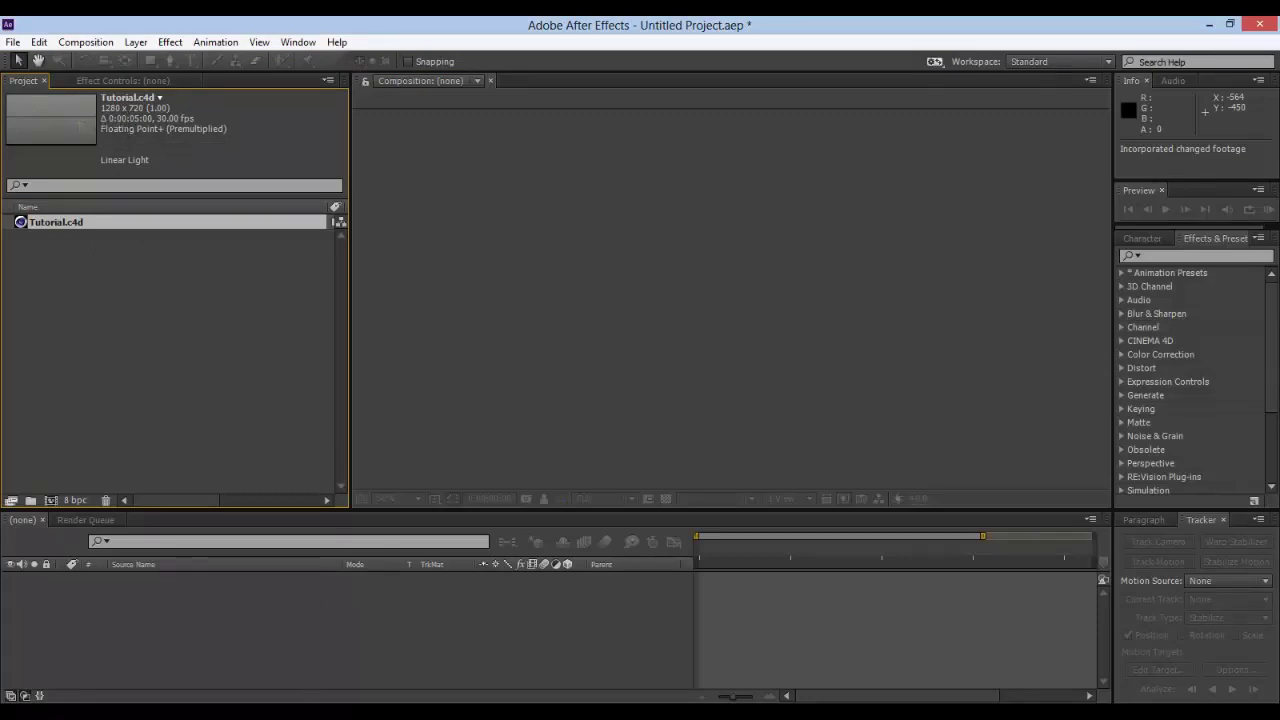
Return to After Effects and create a new composition from the imported Tutorial.c4d footage
{"action": "key", "text": "alt+Tab"}
{"action": "key", "text": "alt+Tab"}
{"action": "key", "text": "alt+Tab"}
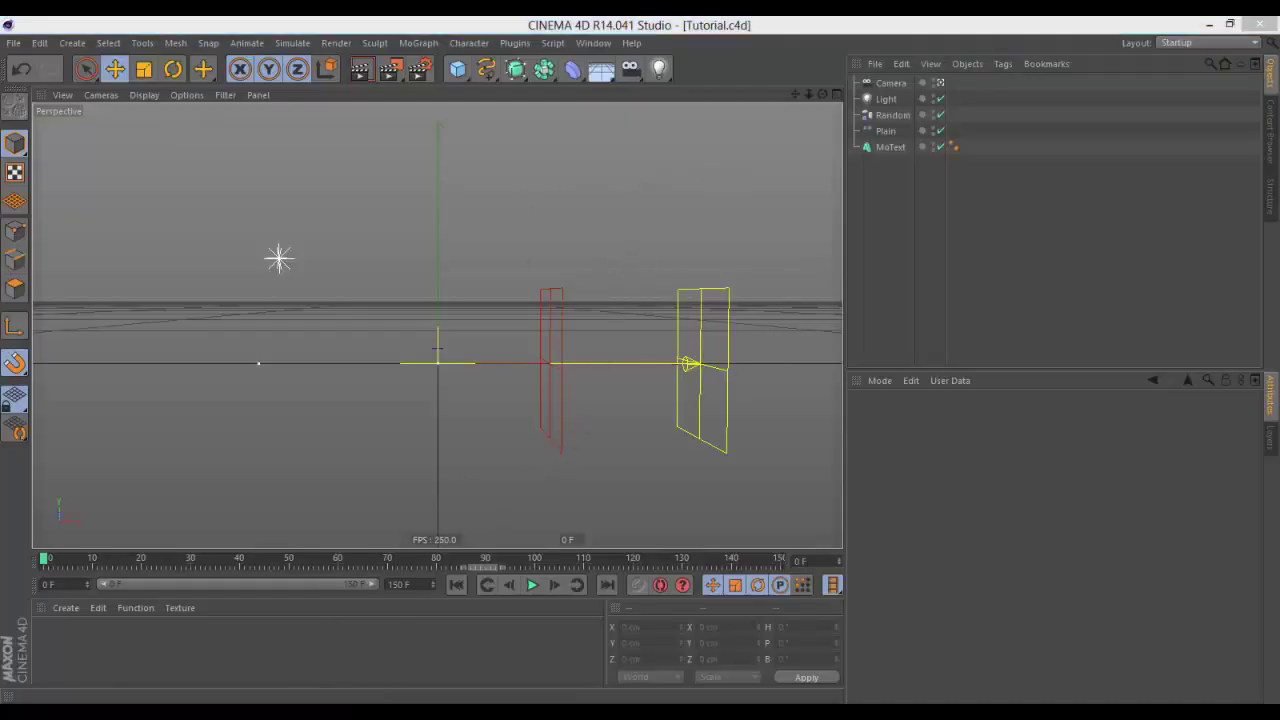
{"action": "key", "text": "alt+Tab"}
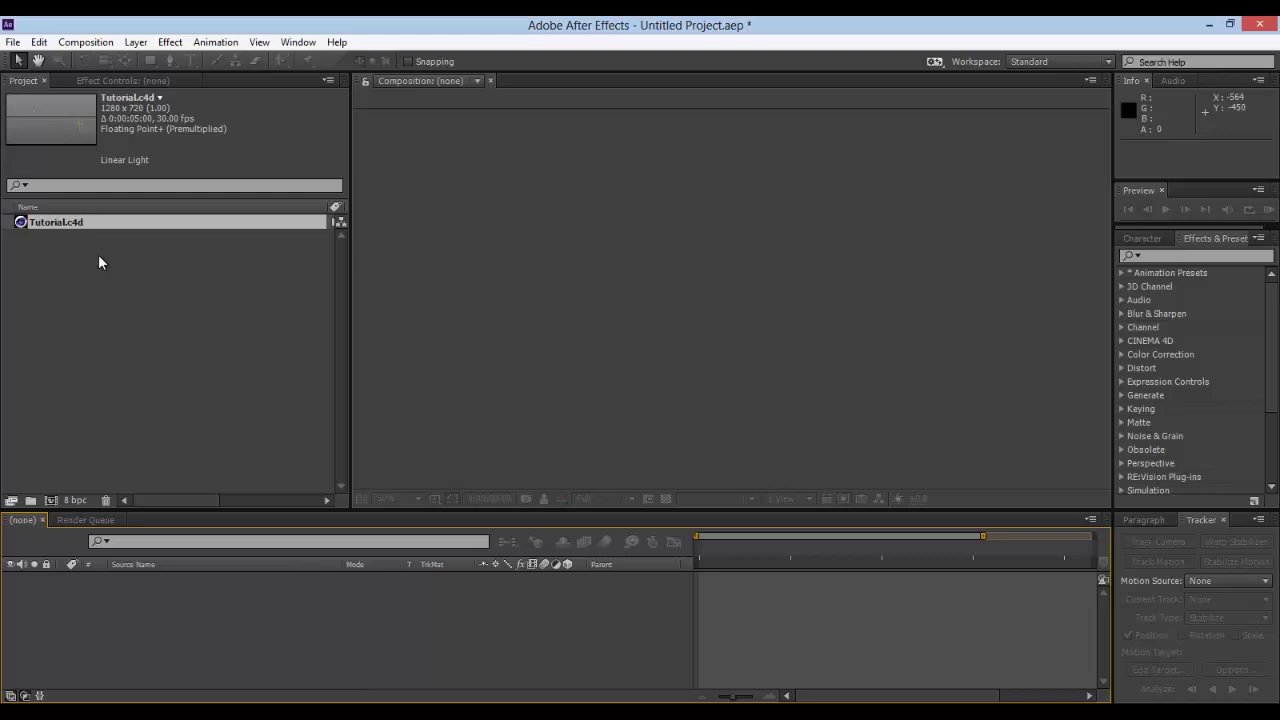
{"action": "left_click_drag", "start_coordinate": [43, 222], "coordinate": [45, 503]}
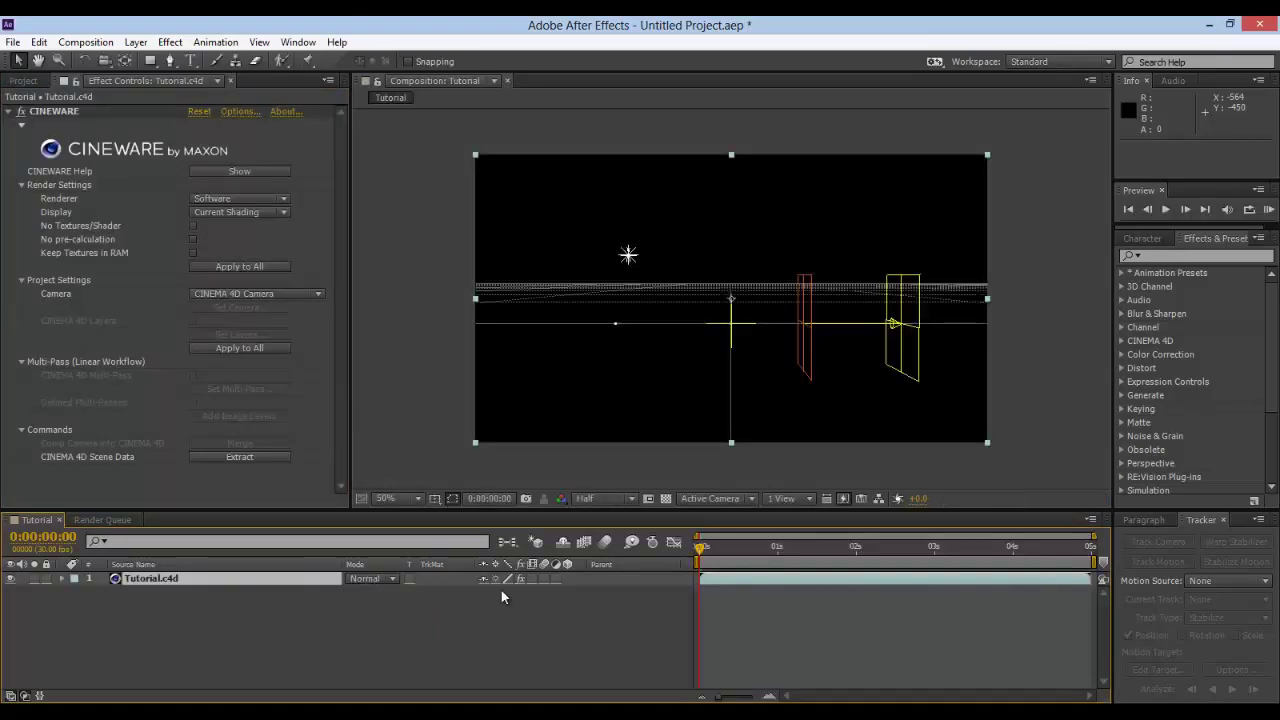
Run a RAM preview of the Tutorial composition, stop it and scrub through the text animation
{"action": "key", "text": "KP_0"}
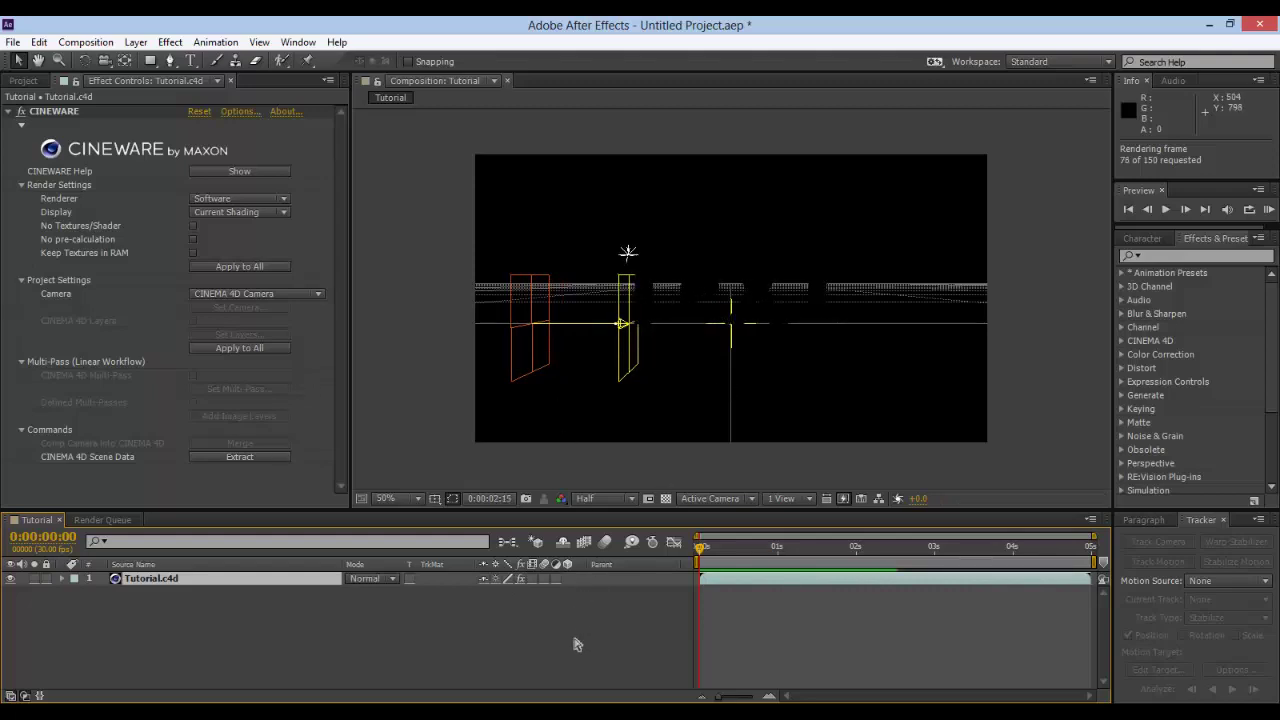
{"action": "key", "text": "space"}
{"action": "left_click_drag", "start_coordinate": [717, 551], "coordinate": [827, 552]}
Switch to CINEMA 4D, add a second light and move it in the top view to X -500 cm, Z -300 cm
{"action": "key", "text": "alt+Tab"}
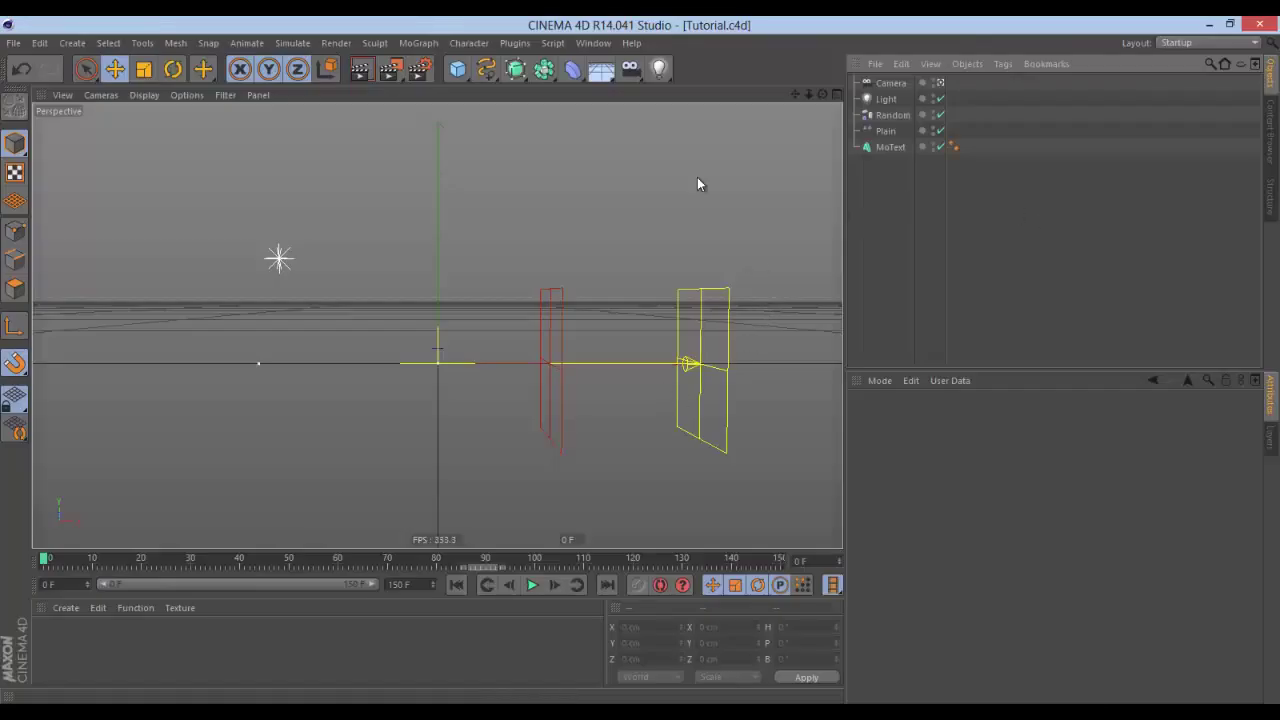
{"action": "left_click", "coordinate": [658, 68]}
{"action": "left_click", "coordinate": [714, 91]}
{"action": "key", "text": "F2"}
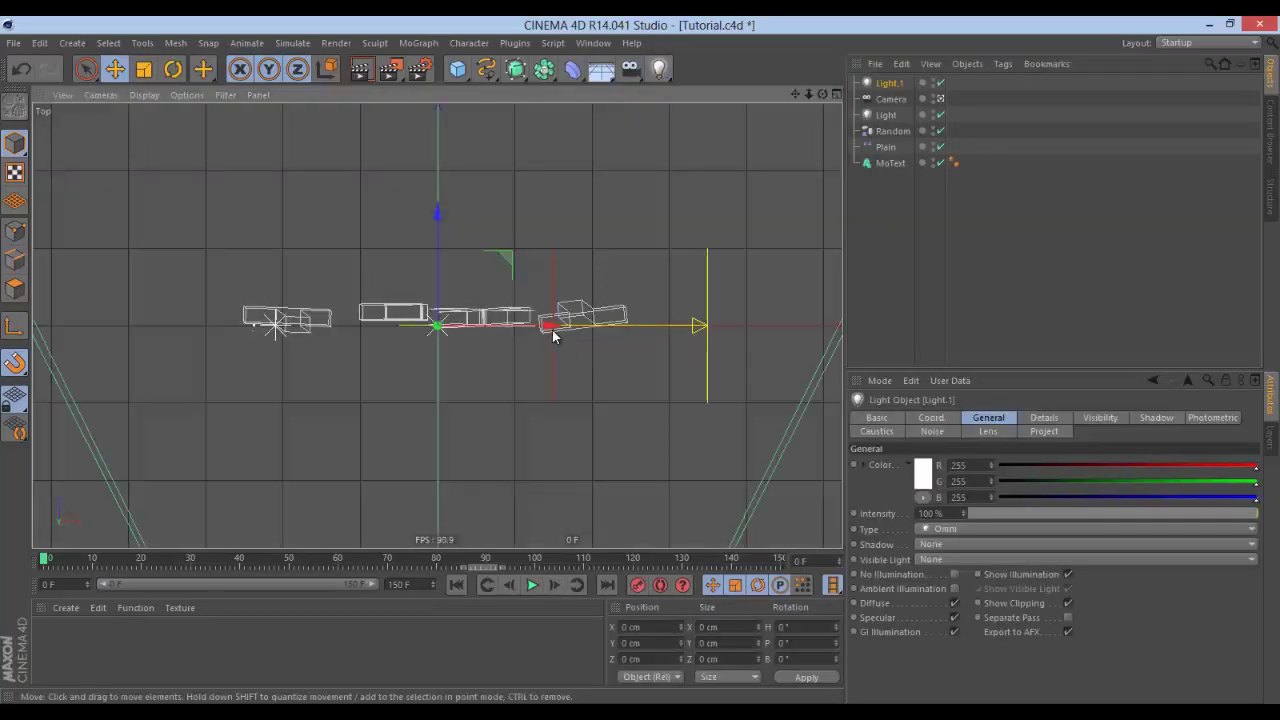
{"action": "left_click_drag", "start_coordinate": [541, 327], "coordinate": [201, 397]}
{"action": "scroll", "coordinate": [190, 337], "scroll_direction": "down", "scroll_amount": 1}
{"action": "scroll", "coordinate": [278, 312], "scroll_direction": "down", "scroll_amount": 3}
{"action": "key", "text": "F1"}
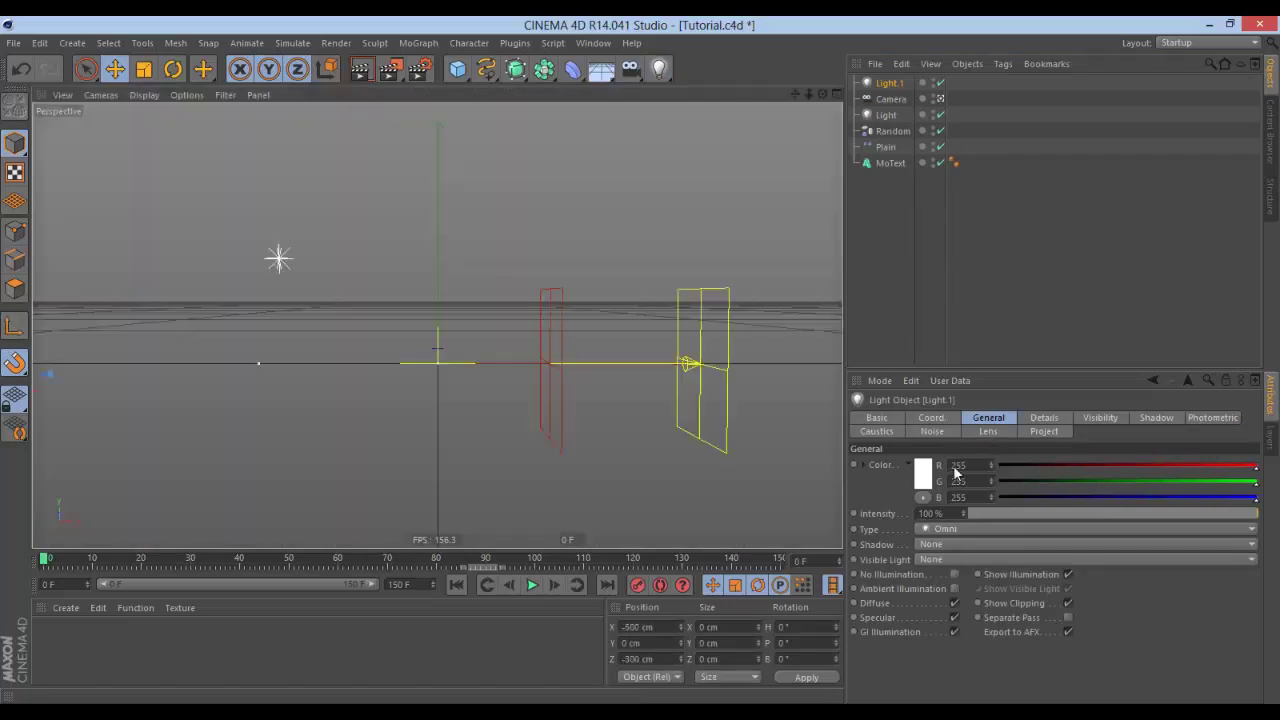
Colour the new light pale orange (R 255, G 226, B 189) and go to frame 80
{"action": "left_click", "coordinate": [923, 476]}
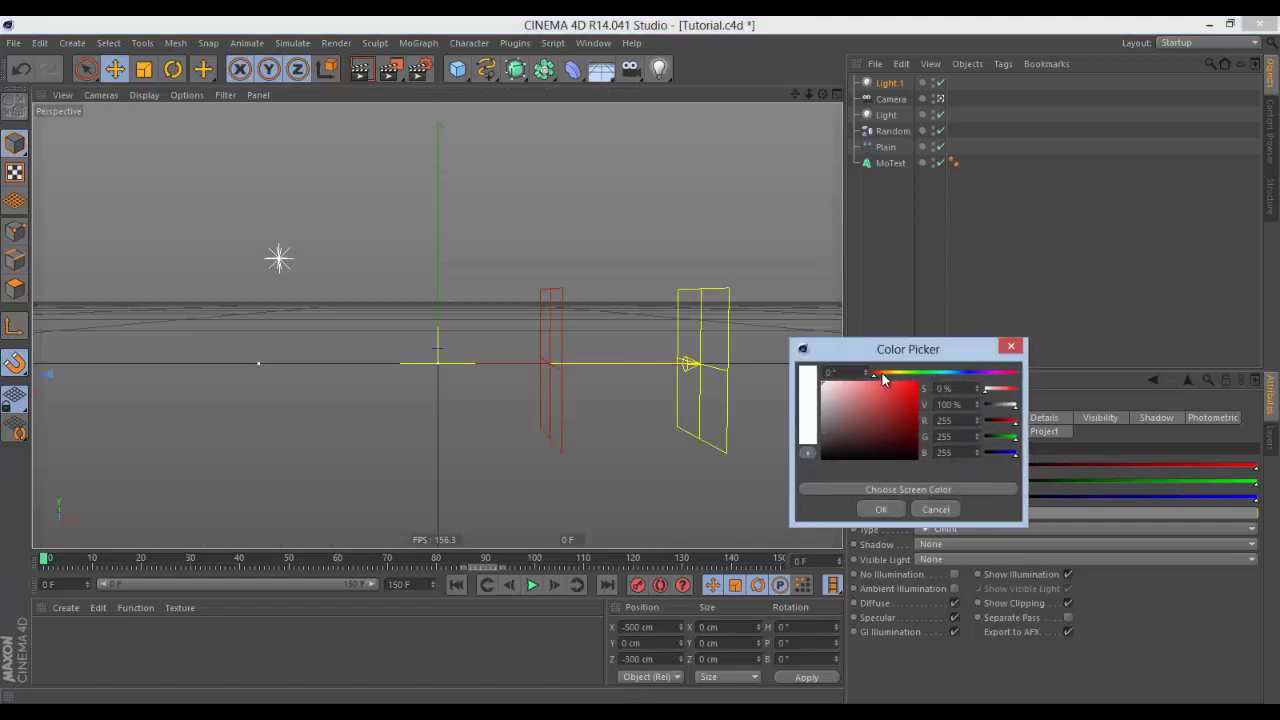
{"action": "left_click", "coordinate": [884, 374]}
{"action": "left_click", "coordinate": [849, 380]}
{"action": "left_click", "coordinate": [881, 509]}
{"action": "left_click_drag", "start_coordinate": [328, 549], "coordinate": [437, 556]}
Add a third light with Ambient Illumination, pale blue colour (R 208, G 242, B 255) and 70% intensity, and render the view
{"action": "left_click", "coordinate": [659, 68]}
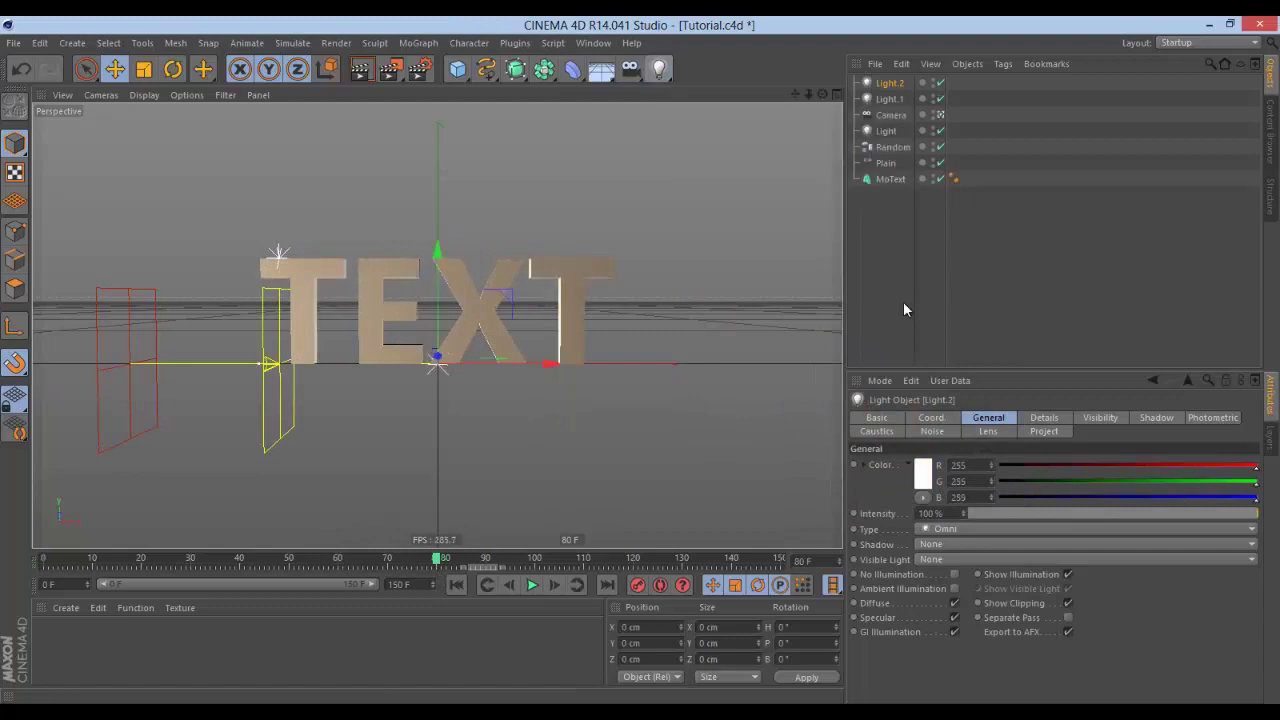
{"action": "left_click", "coordinate": [954, 588]}
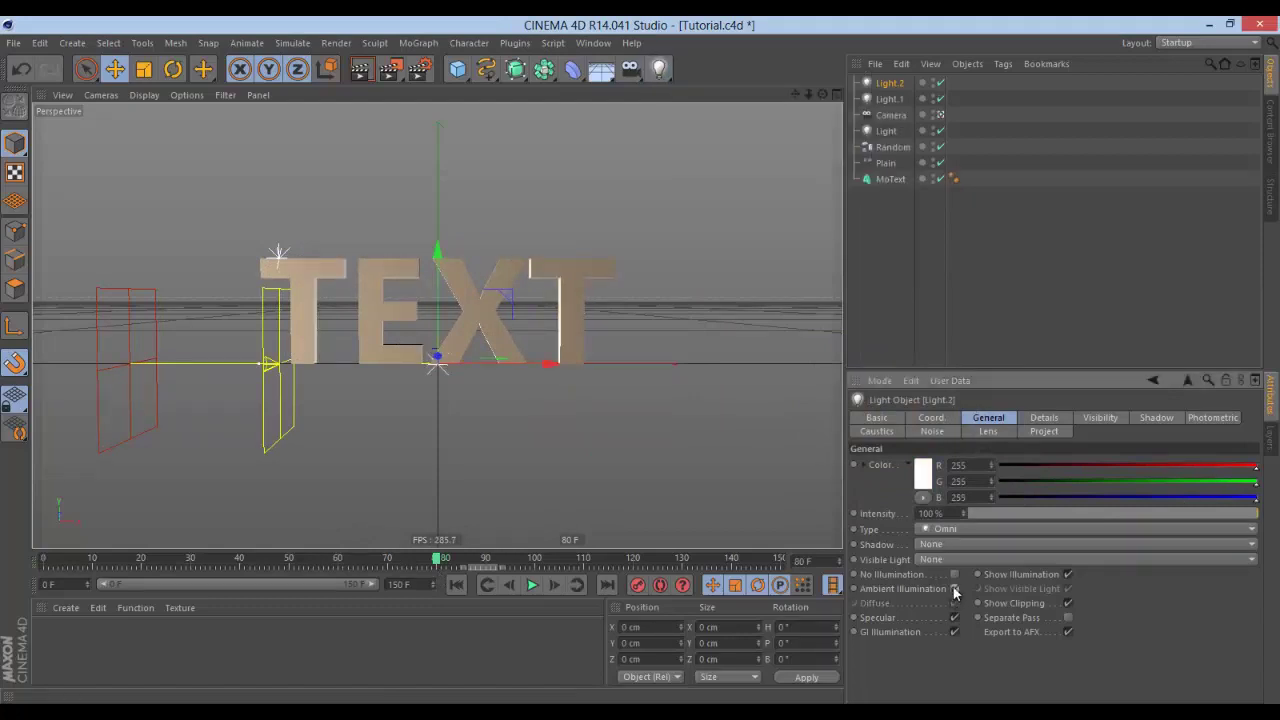
{"action": "left_click", "coordinate": [922, 472]}
{"action": "left_click_drag", "start_coordinate": [929, 402], "coordinate": [962, 403]}
{"action": "left_click", "coordinate": [847, 409]}
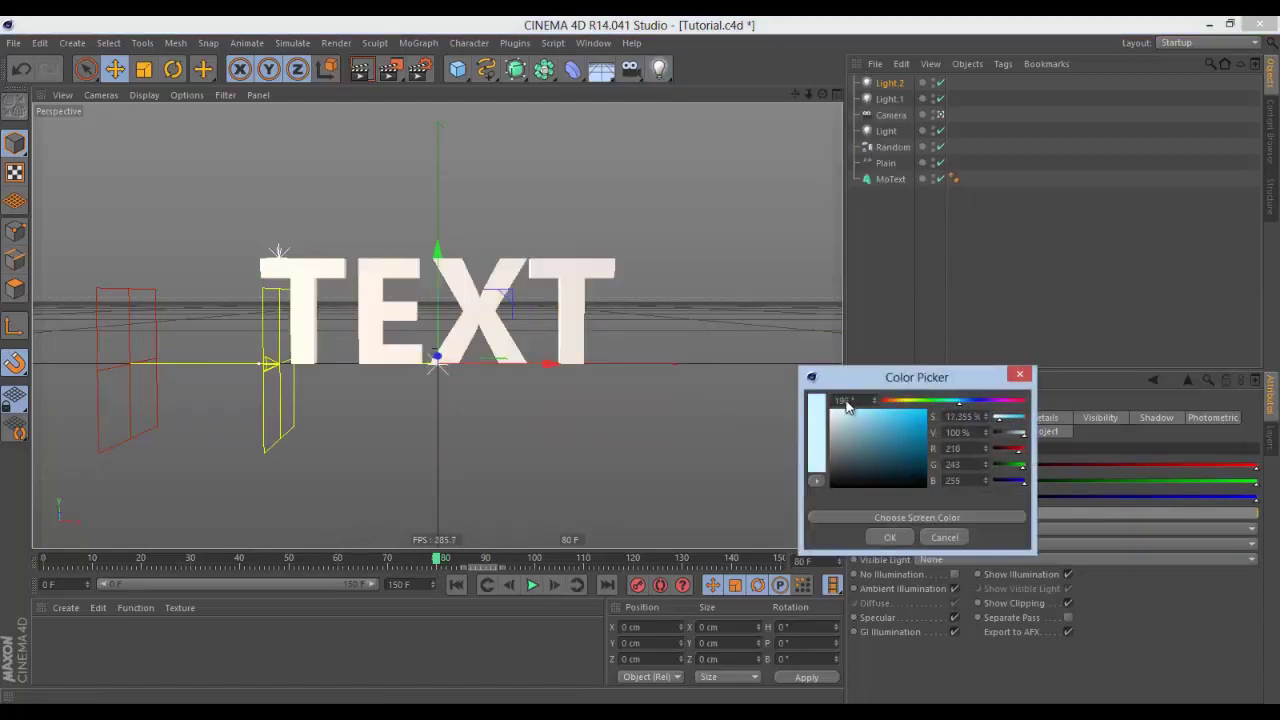
{"action": "left_click", "coordinate": [889, 537]}
{"action": "left_click", "coordinate": [1158, 510]}
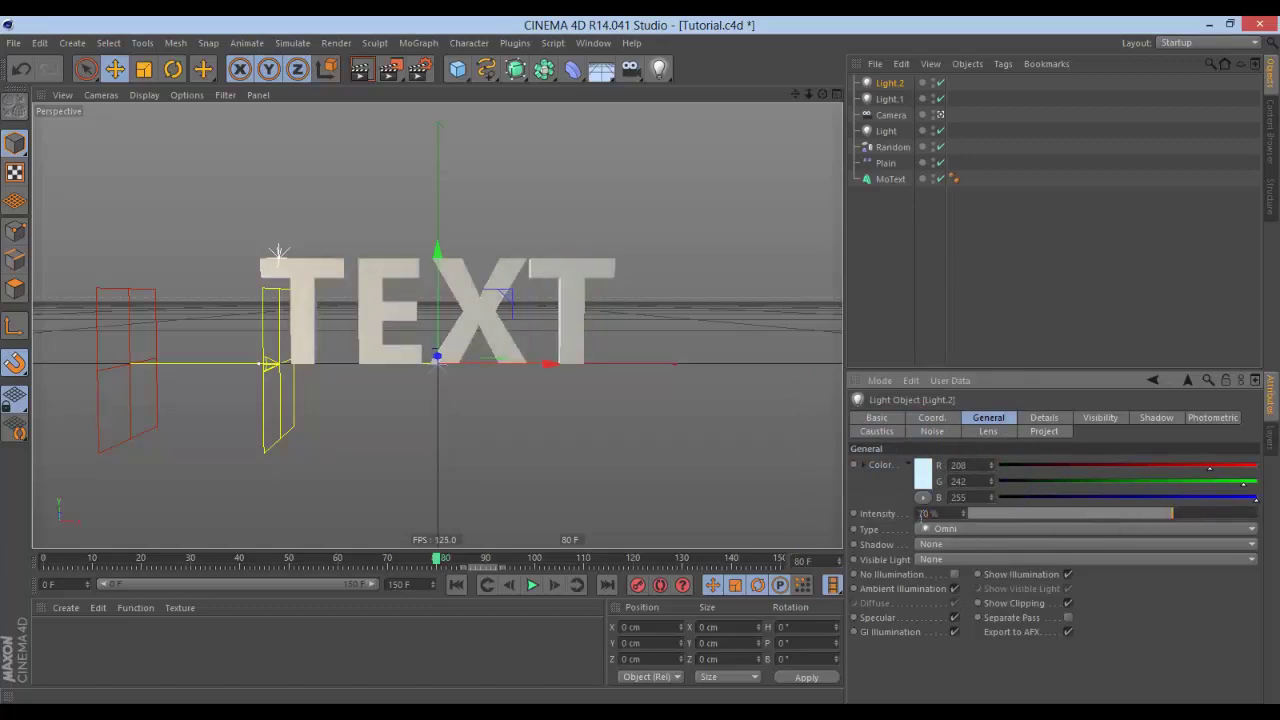
{"action": "key", "text": "ctrl+r"}
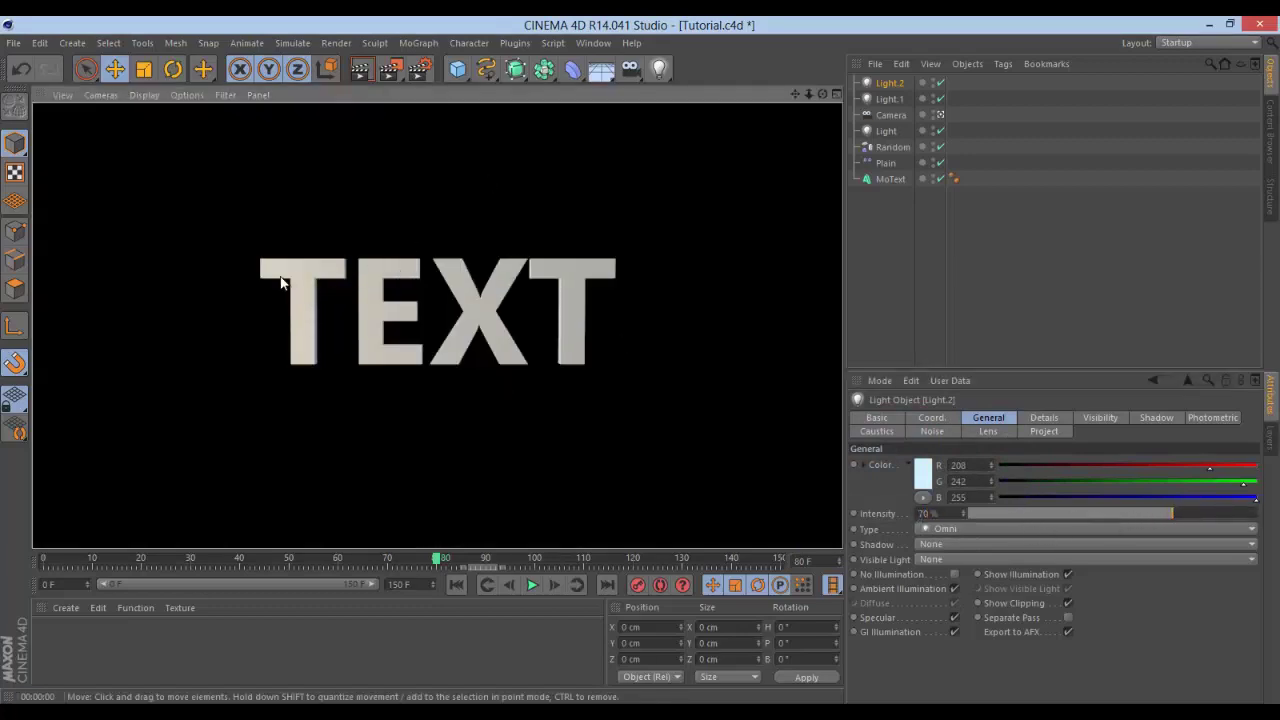
Try the Ambient Occlusion effect in the render settings and render the view
{"action": "left_click", "coordinate": [422, 69]}
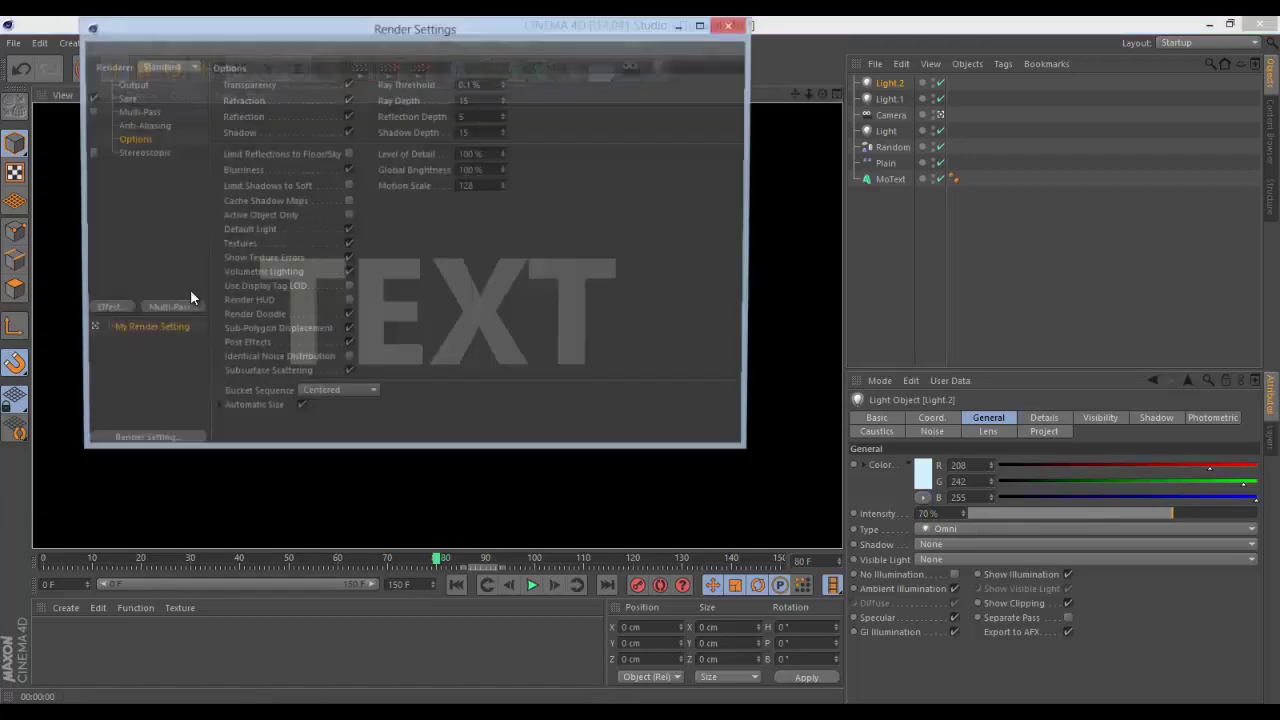
{"action": "left_click", "coordinate": [104, 310]}
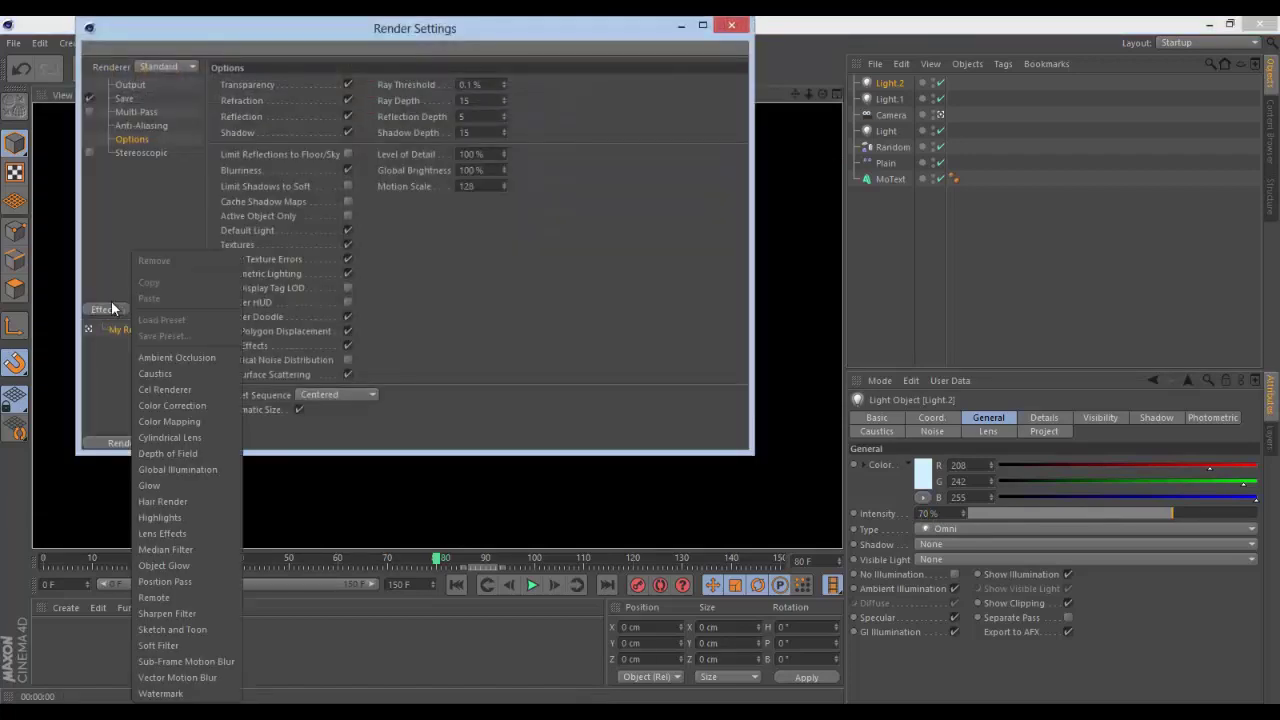
{"action": "left_click", "coordinate": [175, 357]}
{"action": "left_click_drag", "start_coordinate": [366, 34], "coordinate": [937, 199]}
{"action": "key", "text": "ctrl+r"}
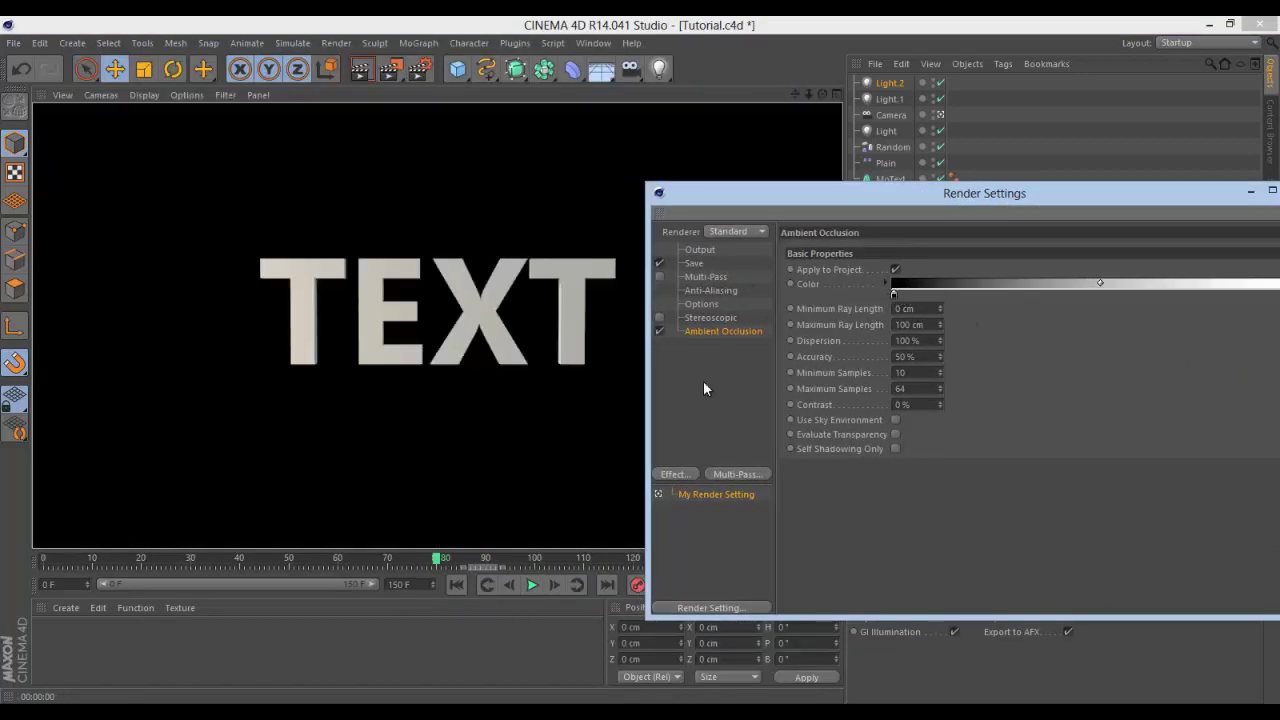
Remove the Ambient Occlusion effect, render the view again and close the render settings
{"action": "key", "text": "Delete"}
{"action": "key", "text": "ctrl+r"}
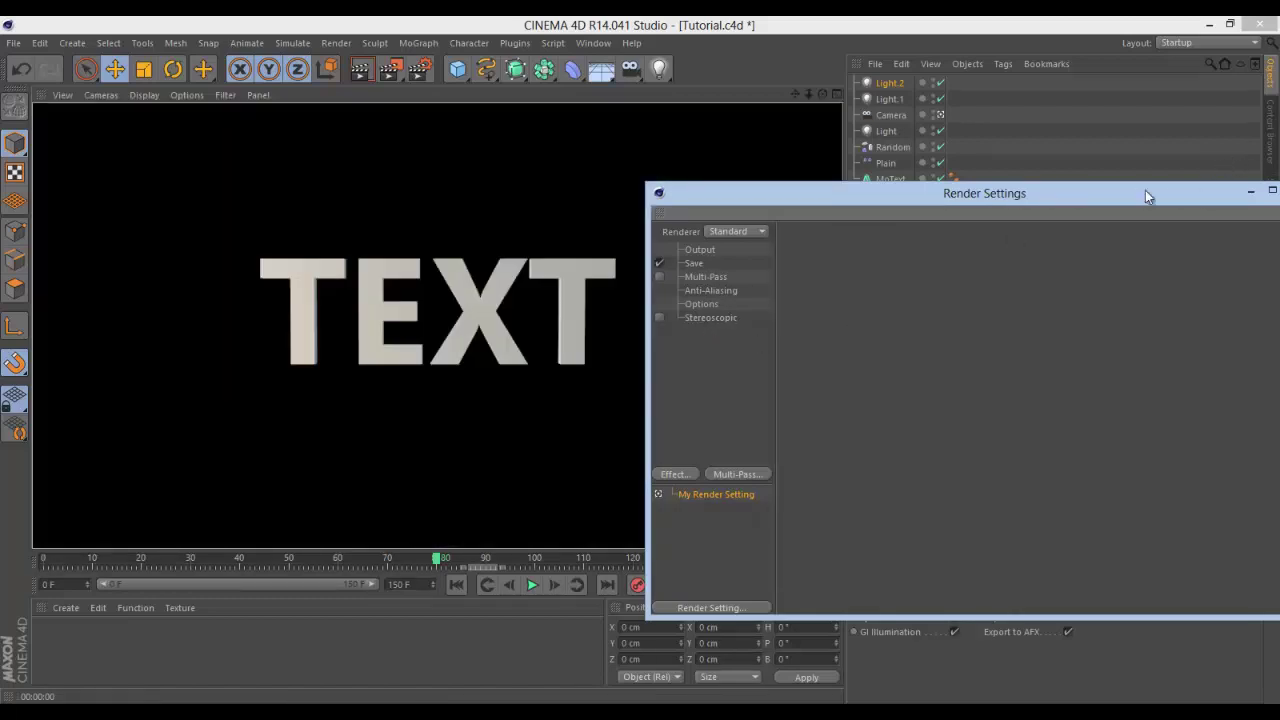
{"action": "left_click", "coordinate": [1272, 192]}
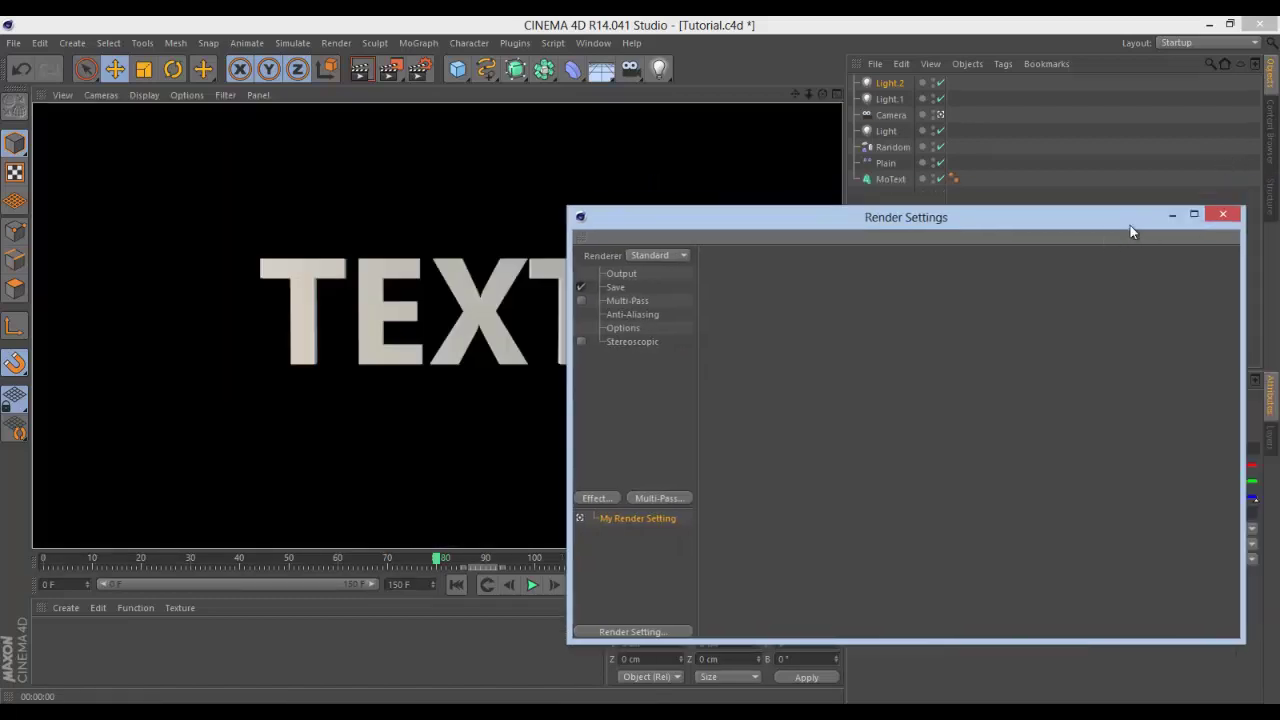
{"action": "left_click", "coordinate": [1066, 215]}
Set the shadow of the pale orange light to Shadow Maps (Soft) and render the view
{"action": "left_click", "coordinate": [884, 99]}
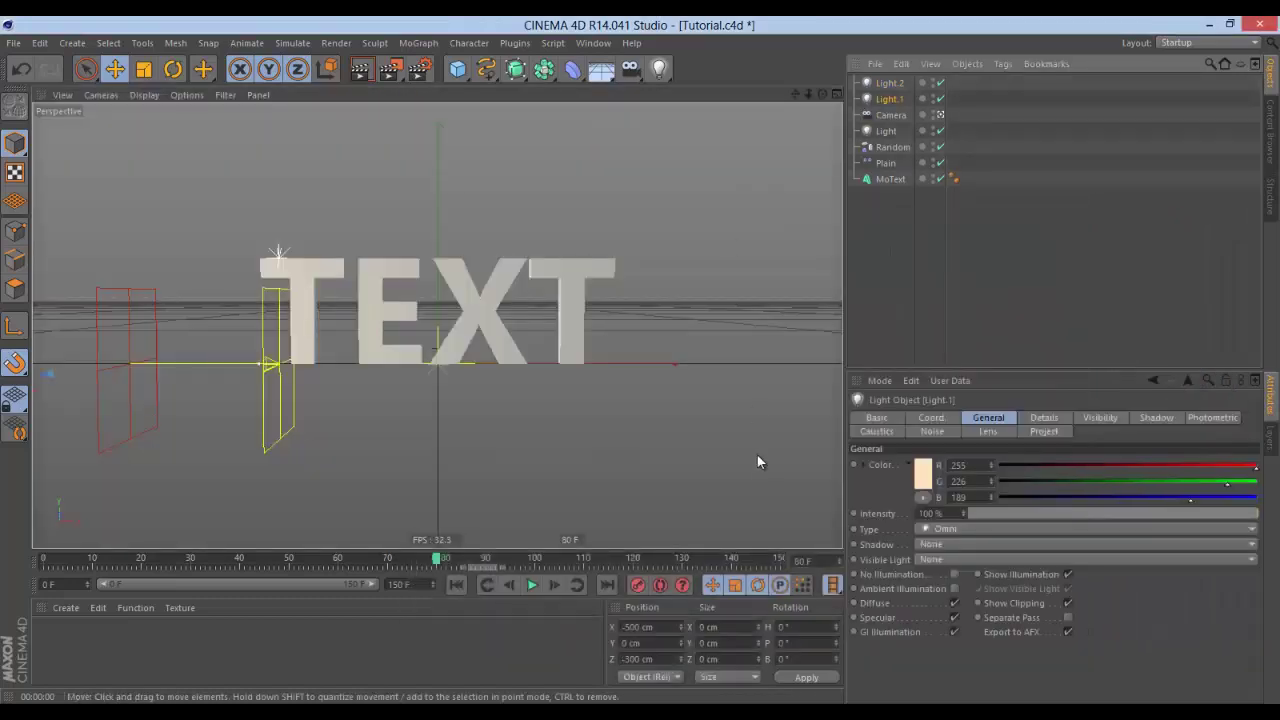
{"action": "left_click", "coordinate": [945, 544]}
{"action": "left_click", "coordinate": [948, 577]}
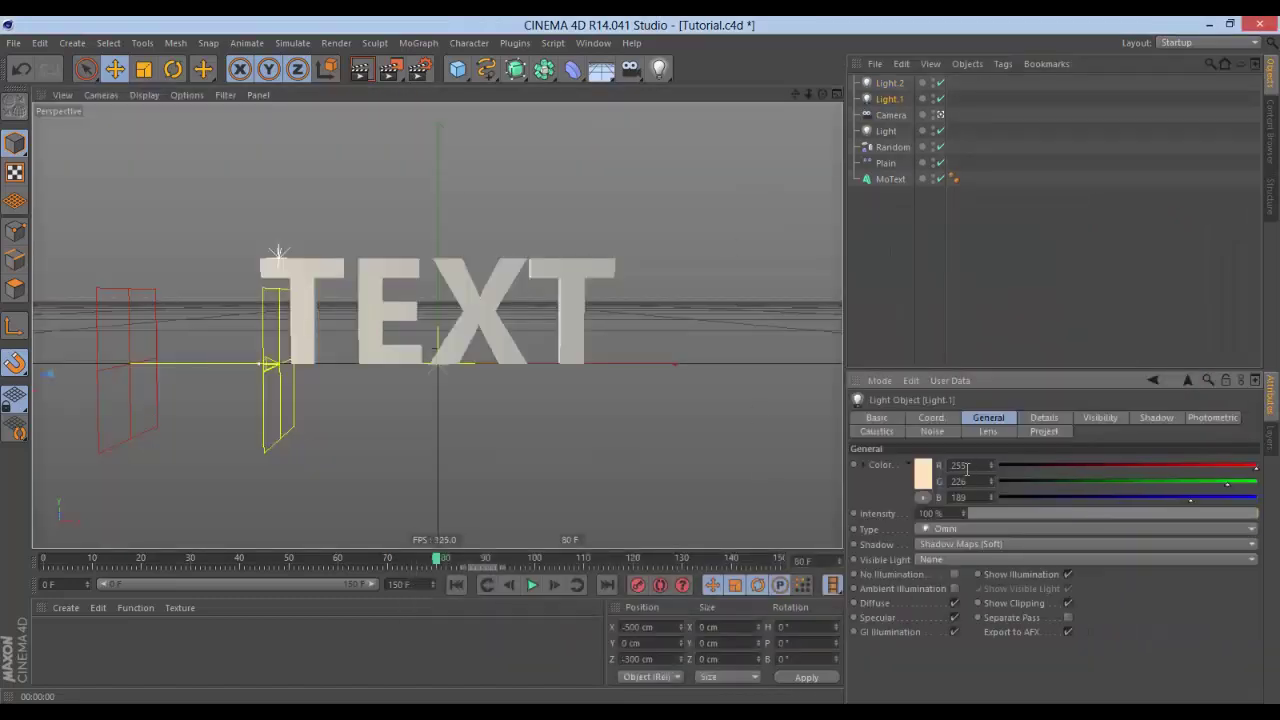
{"action": "left_click", "coordinate": [1026, 151]}
{"action": "key", "text": "ctrl+r"}
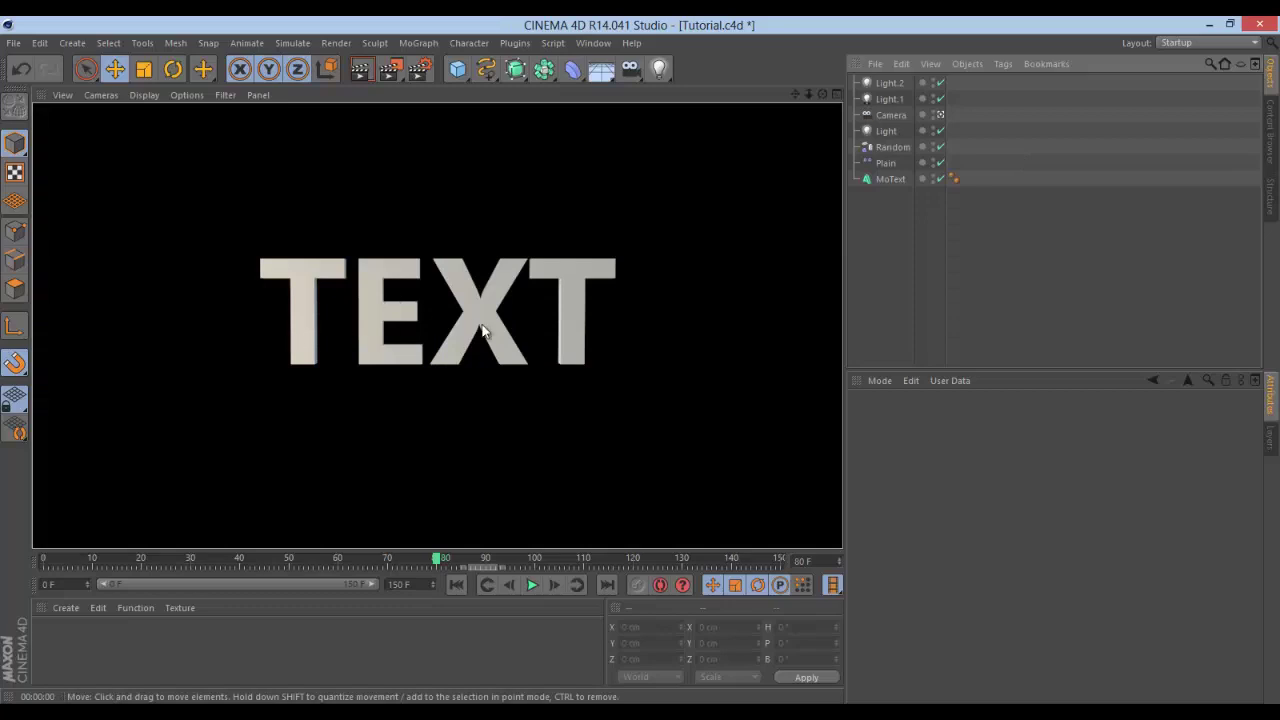
Save the CINEMA 4D project, switch to After Effects and keep the CINEWARE renderer on Software
{"action": "key", "text": "ctrl+s"}
{"action": "left_click", "coordinate": [282, 710]}
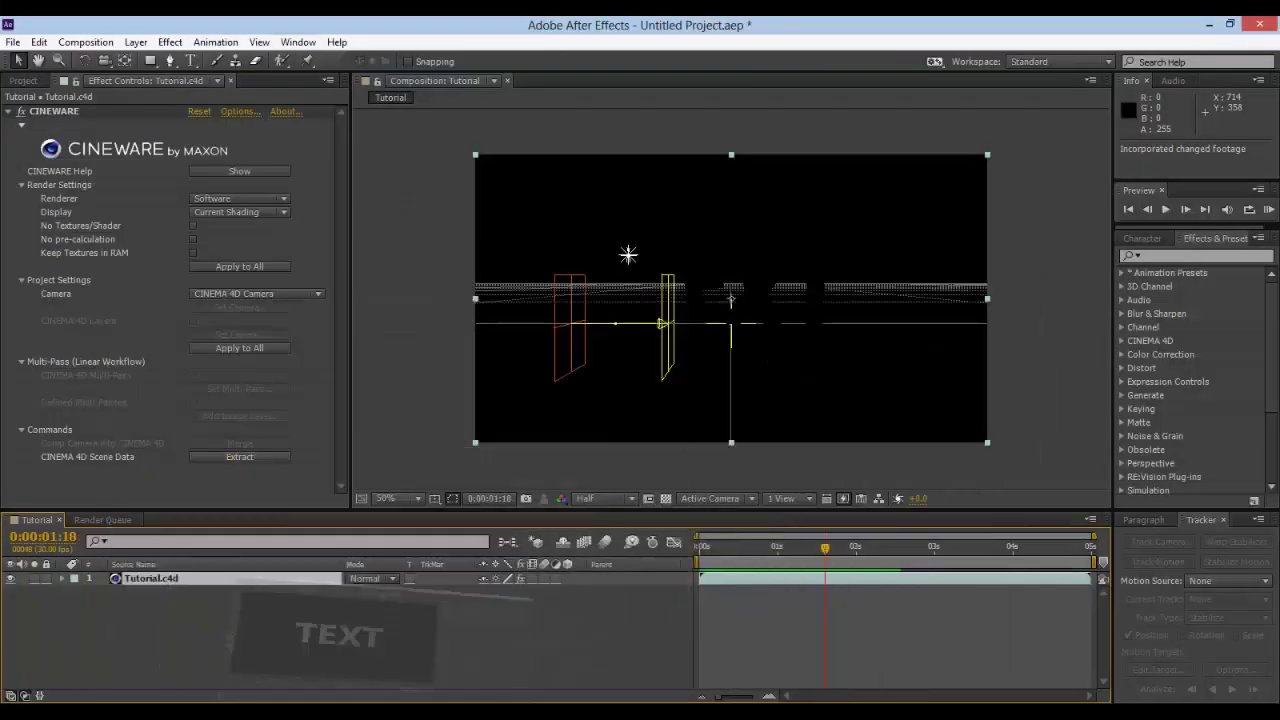
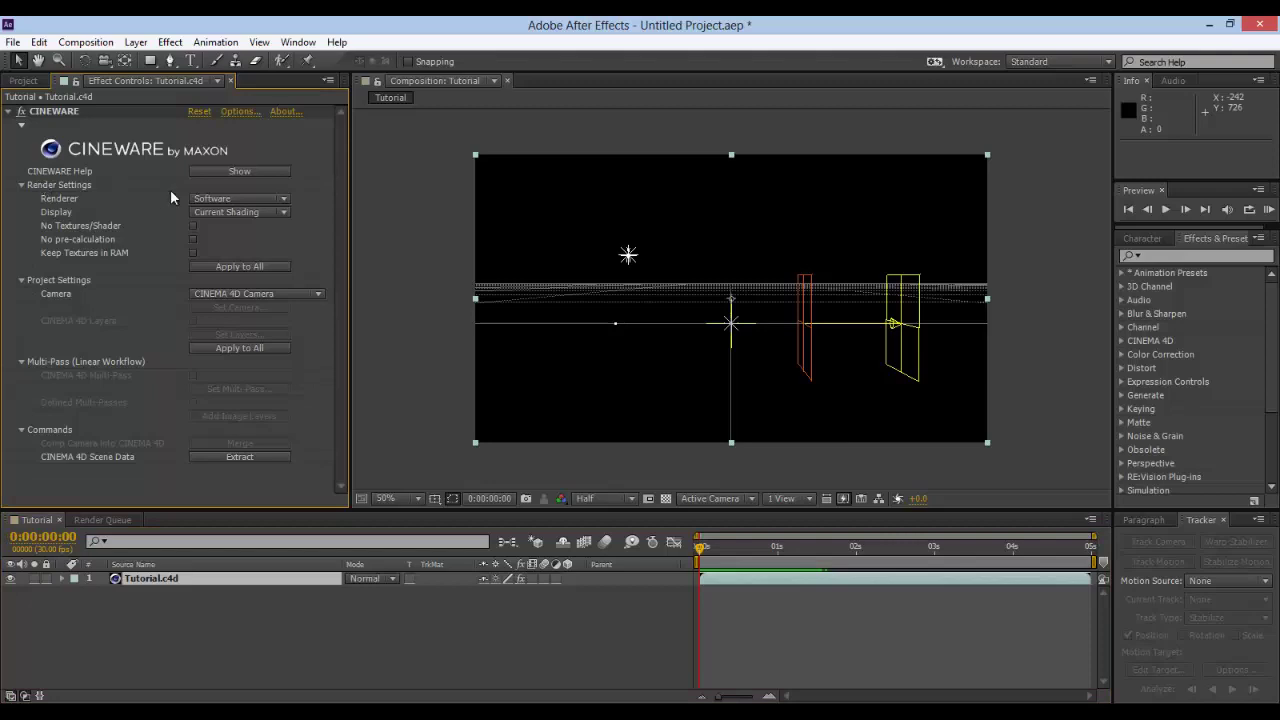
{"action": "left_click", "coordinate": [226, 199]}
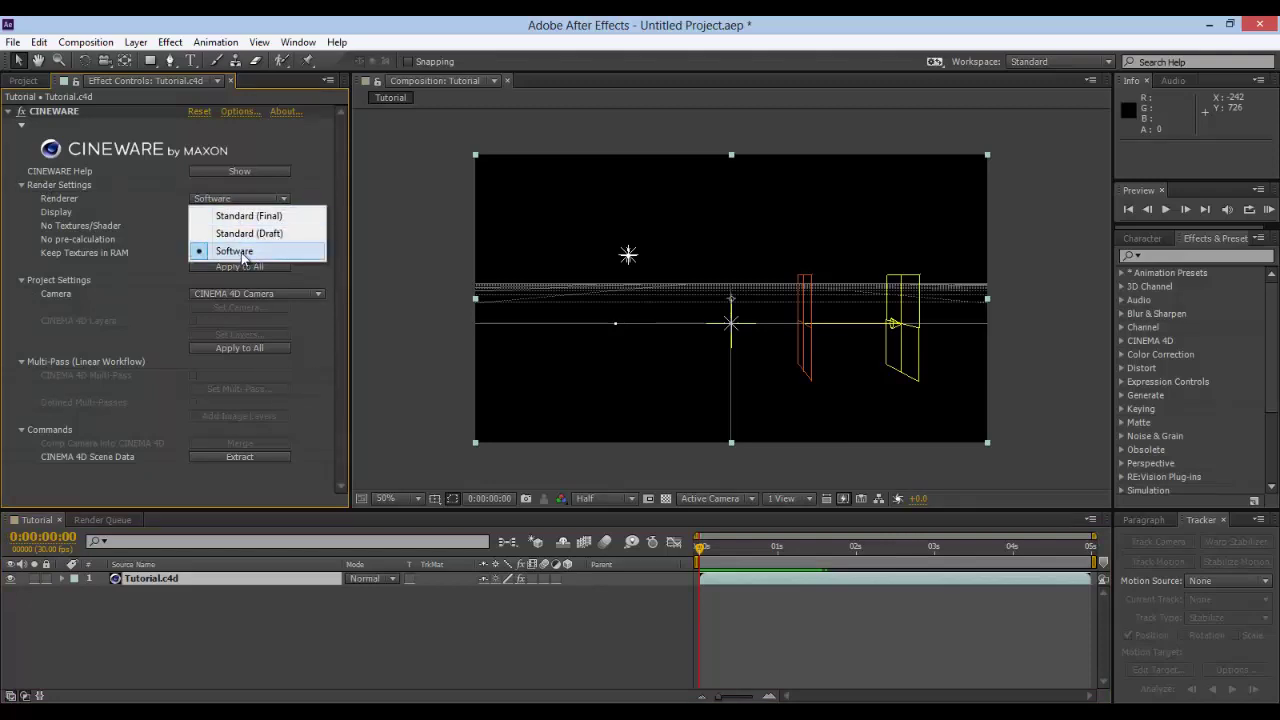
{"action": "left_click", "coordinate": [242, 252]}
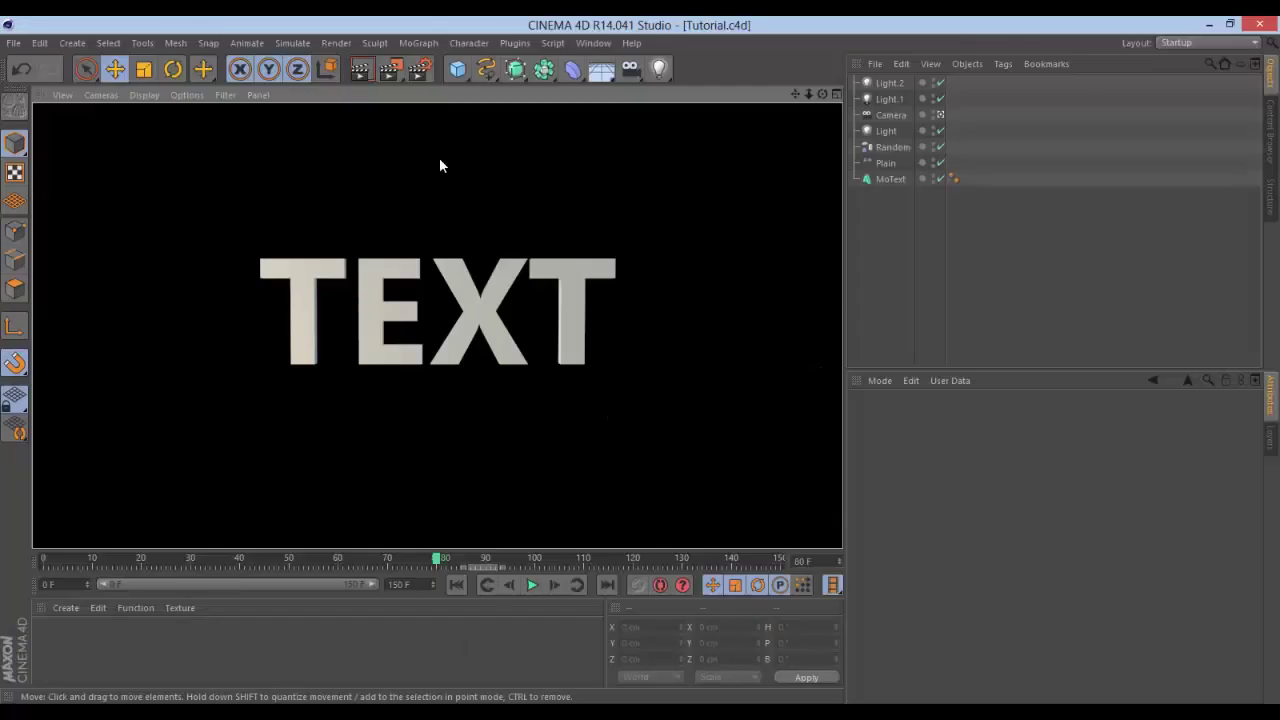
{"action": "left_click", "coordinate": [431, 494]}
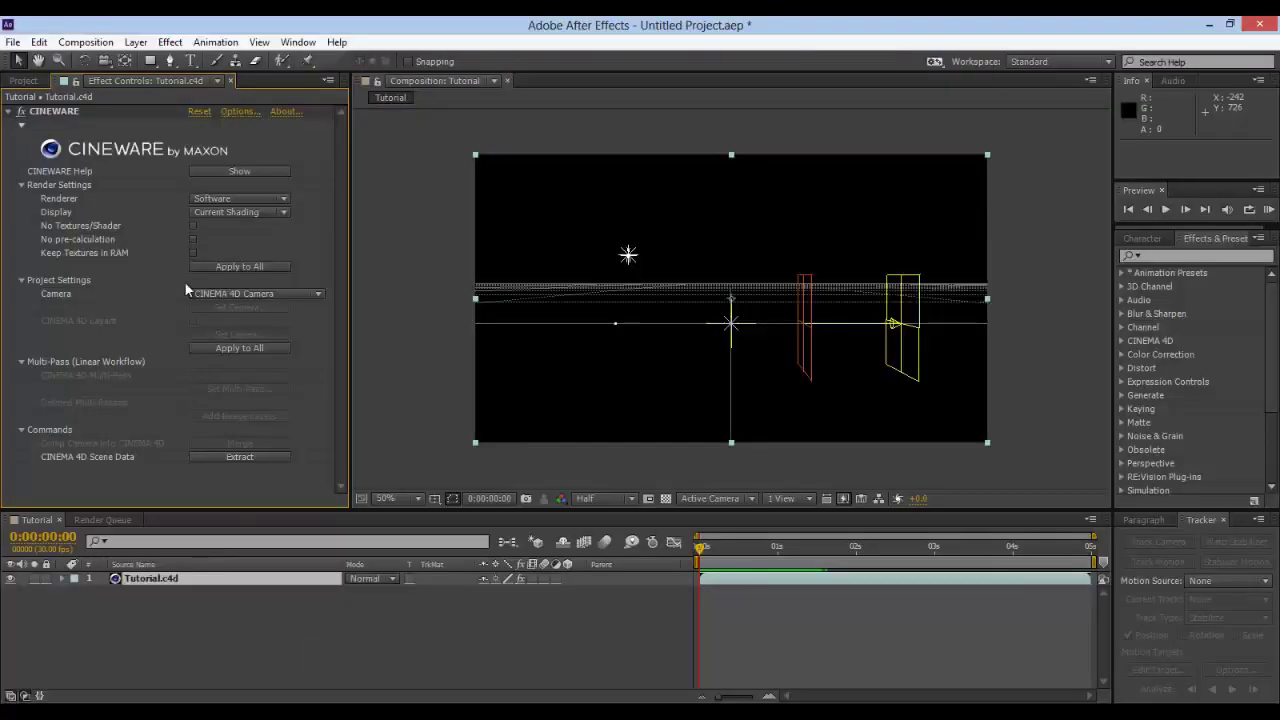
Set the CINEWARE renderer to Standard (Draft) and go to 0:00:01:08 in the composition
{"action": "left_click", "coordinate": [241, 203]}
{"action": "left_click", "coordinate": [262, 232]}
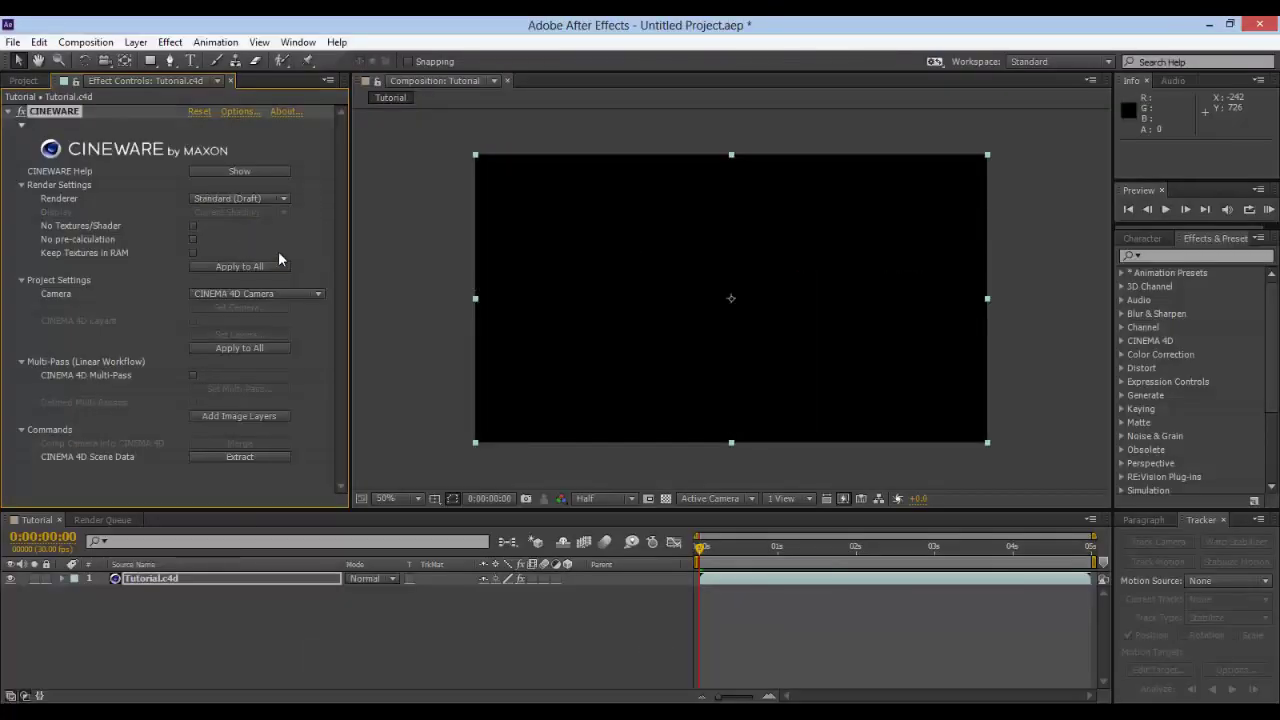
{"action": "left_click", "coordinate": [798, 547]}
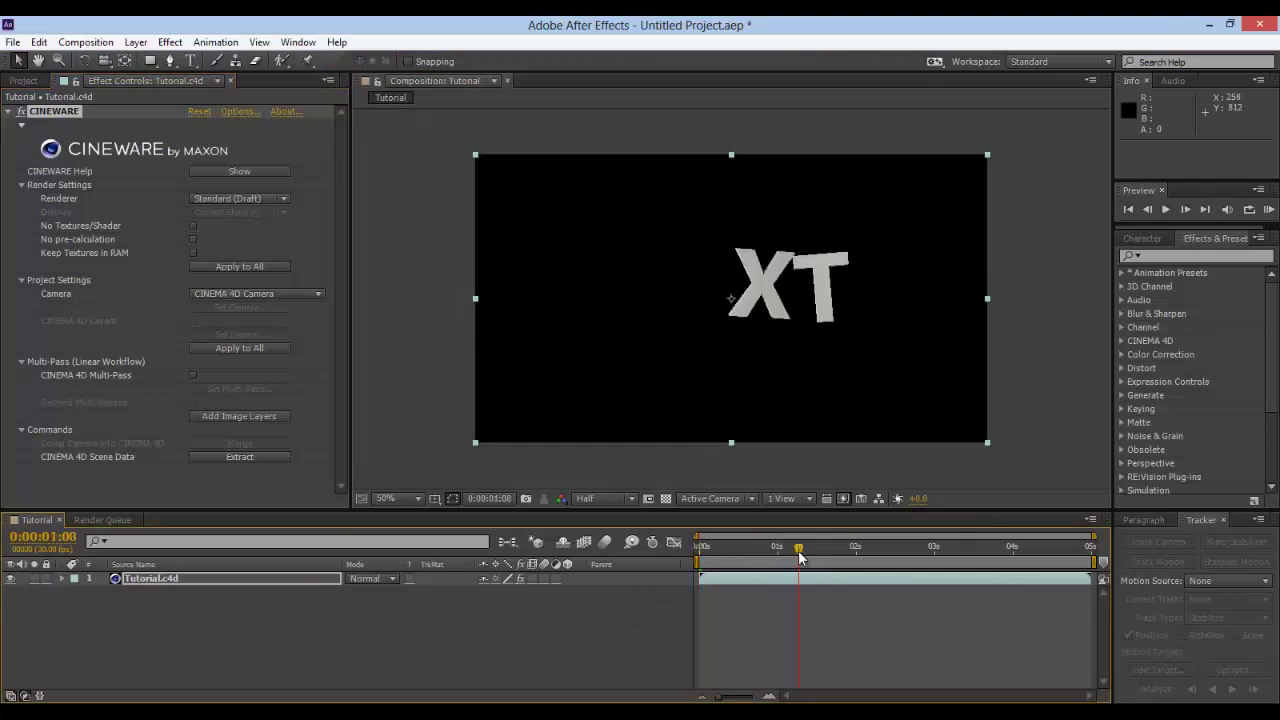
Switch to CINEMA 4D, render the view at frame 29 for comparison and return to After Effects
{"action": "left_click", "coordinate": [322, 705]}
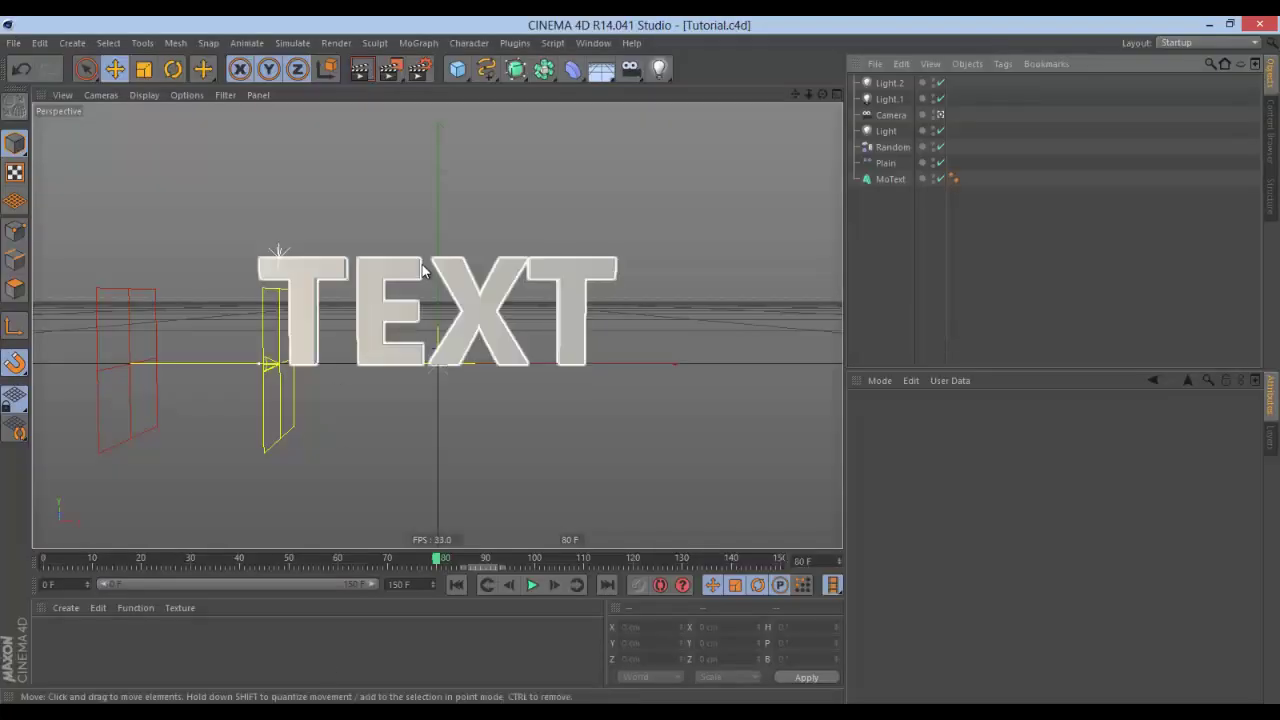
{"action": "left_click_drag", "start_coordinate": [225, 562], "coordinate": [186, 562]}
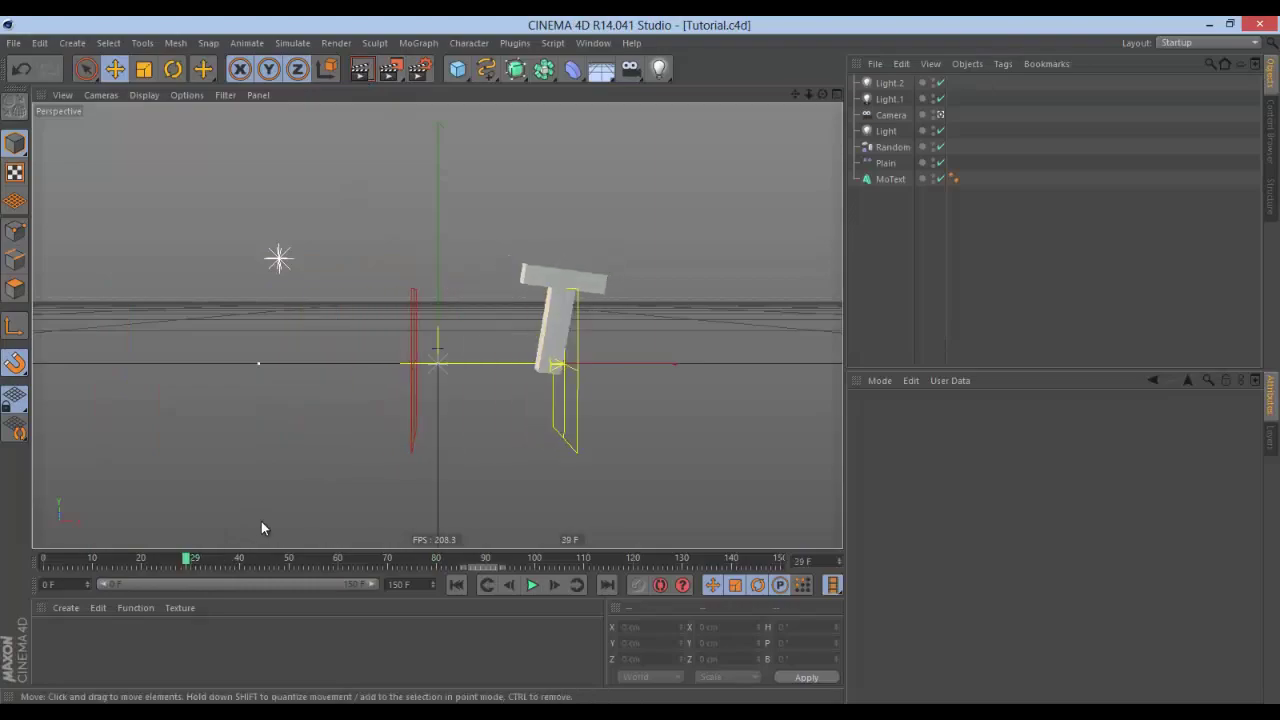
{"action": "key", "text": "ctrl+r"}
{"action": "key", "text": "alt+Tab"}
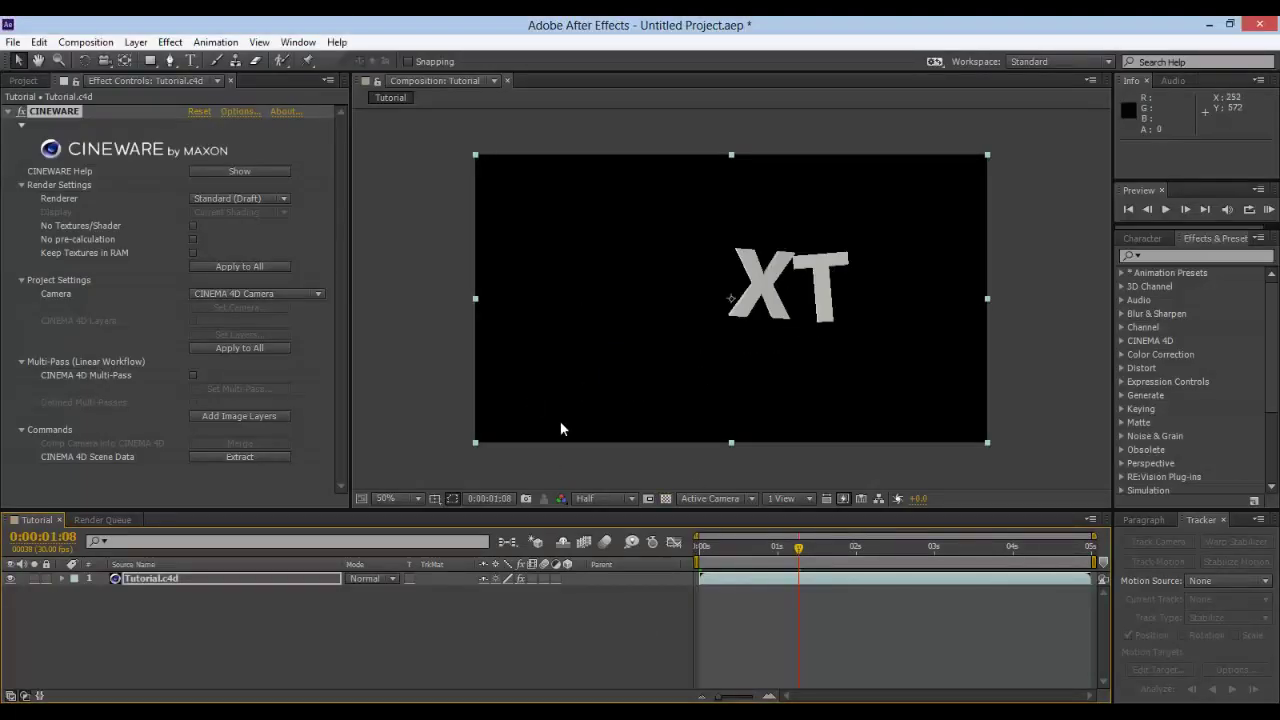
Fit the composition view up to 100%, set the CINEWARE renderer to Standard (Final) and return the view to 50%
{"action": "left_click", "coordinate": [399, 496]}
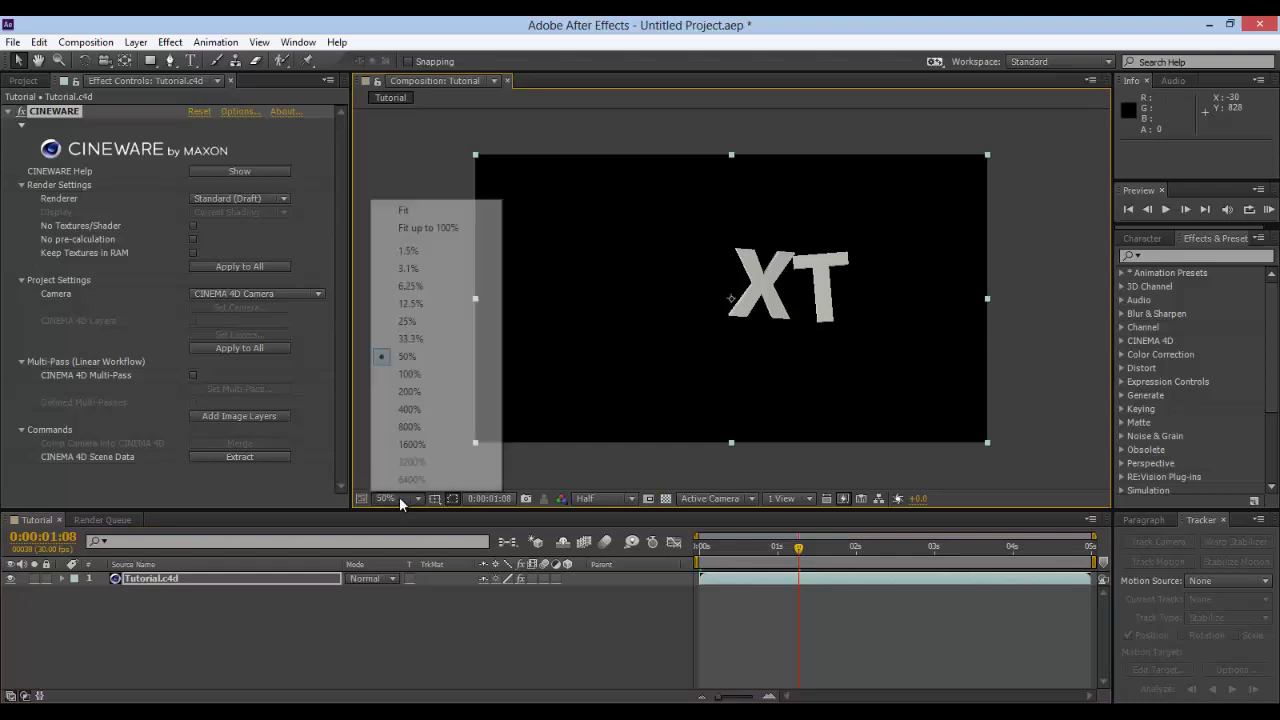
{"action": "left_click", "coordinate": [440, 228]}
{"action": "left_click", "coordinate": [284, 199]}
{"action": "left_click", "coordinate": [276, 214]}
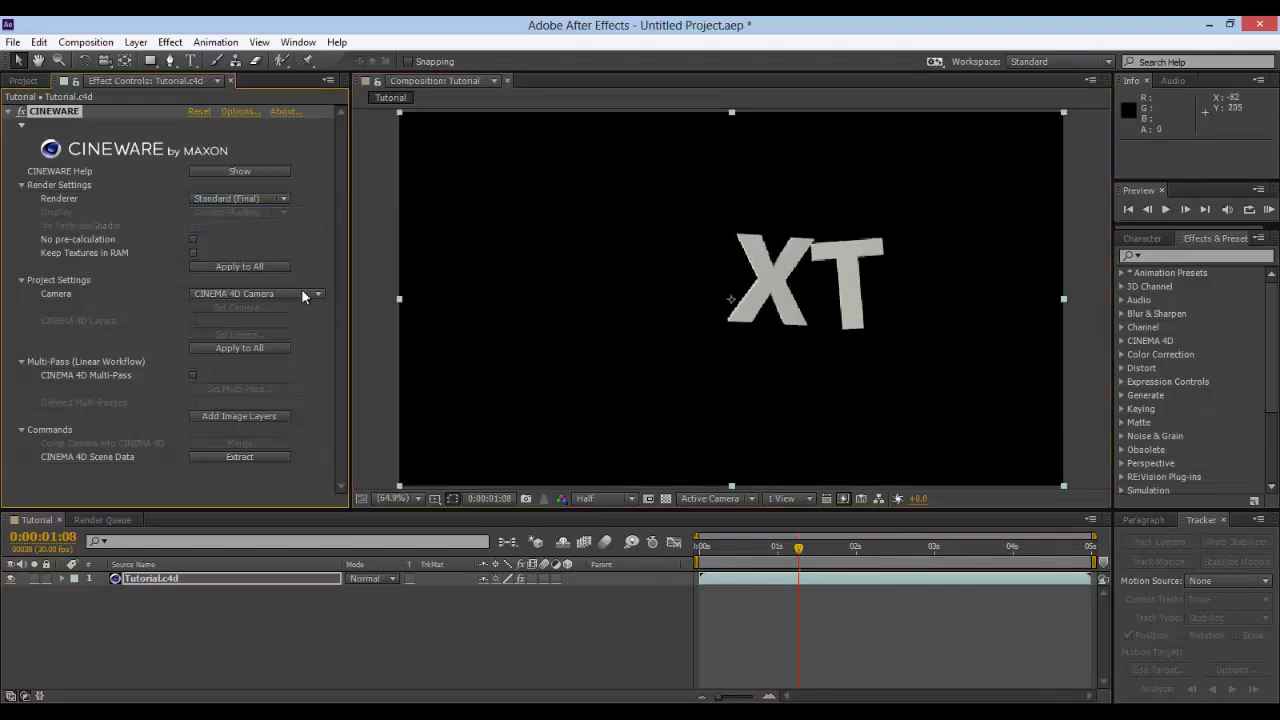
{"action": "scroll", "coordinate": [525, 389], "scroll_direction": "down", "scroll_amount": 1}
{"action": "scroll", "coordinate": [525, 389], "scroll_direction": "up", "scroll_amount": 1}
{"action": "scroll", "coordinate": [524, 389], "scroll_direction": "down", "scroll_amount": 1}
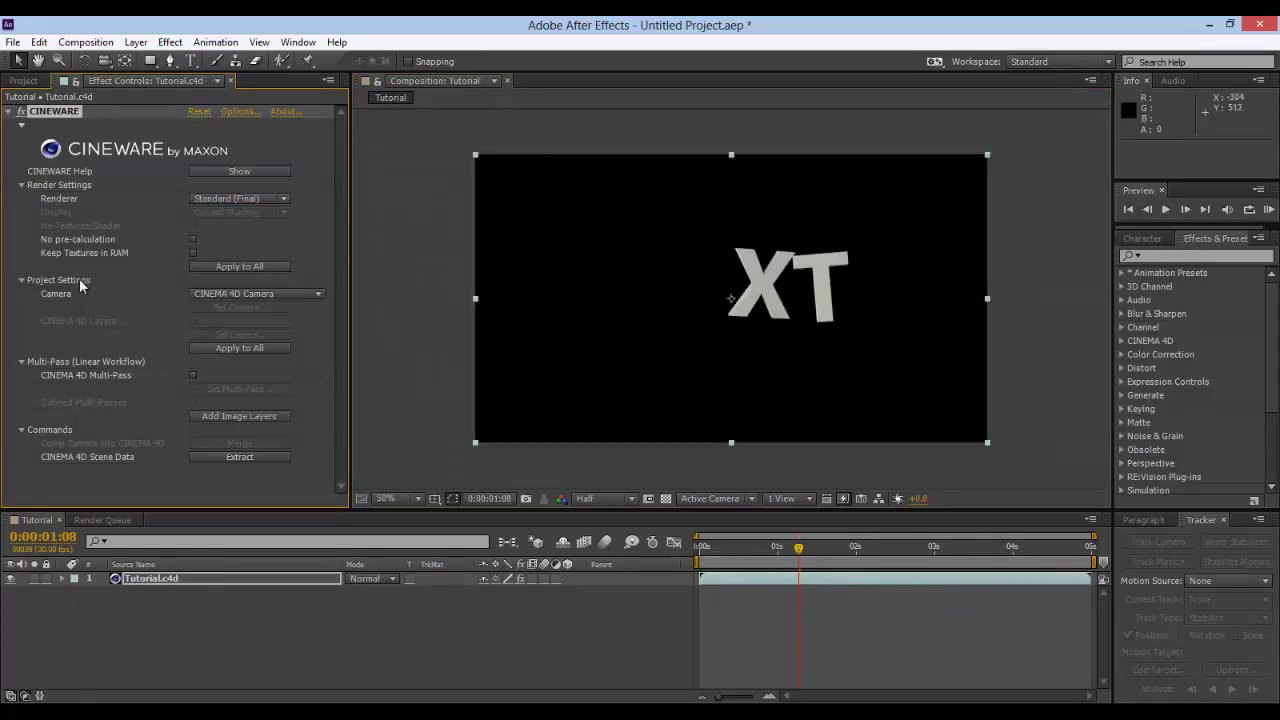
Set the CINEWARE camera option to Select CINEMA 4D Camera
{"action": "left_click", "coordinate": [299, 296]}
{"action": "left_click", "coordinate": [286, 326]}
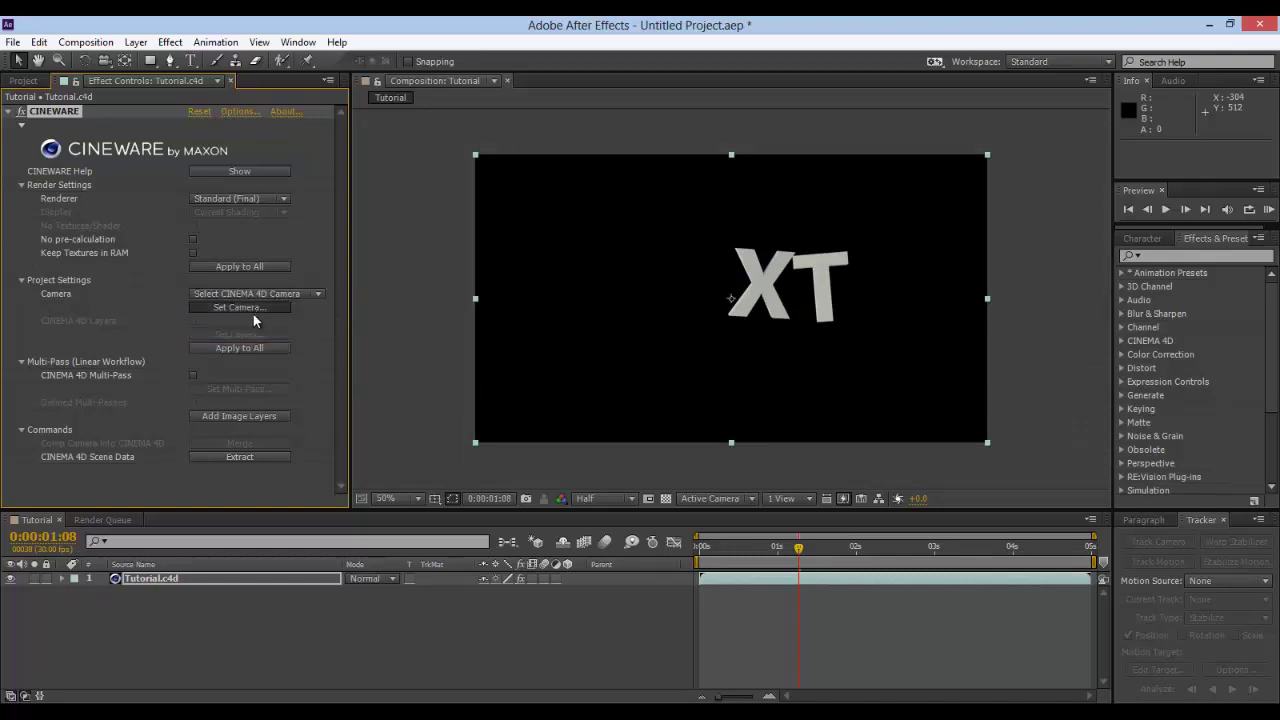
Check the scene camera choices without applying one, and set the CINEWARE camera option back to CINEMA 4D Camera
{"action": "left_click", "coordinate": [265, 307]}
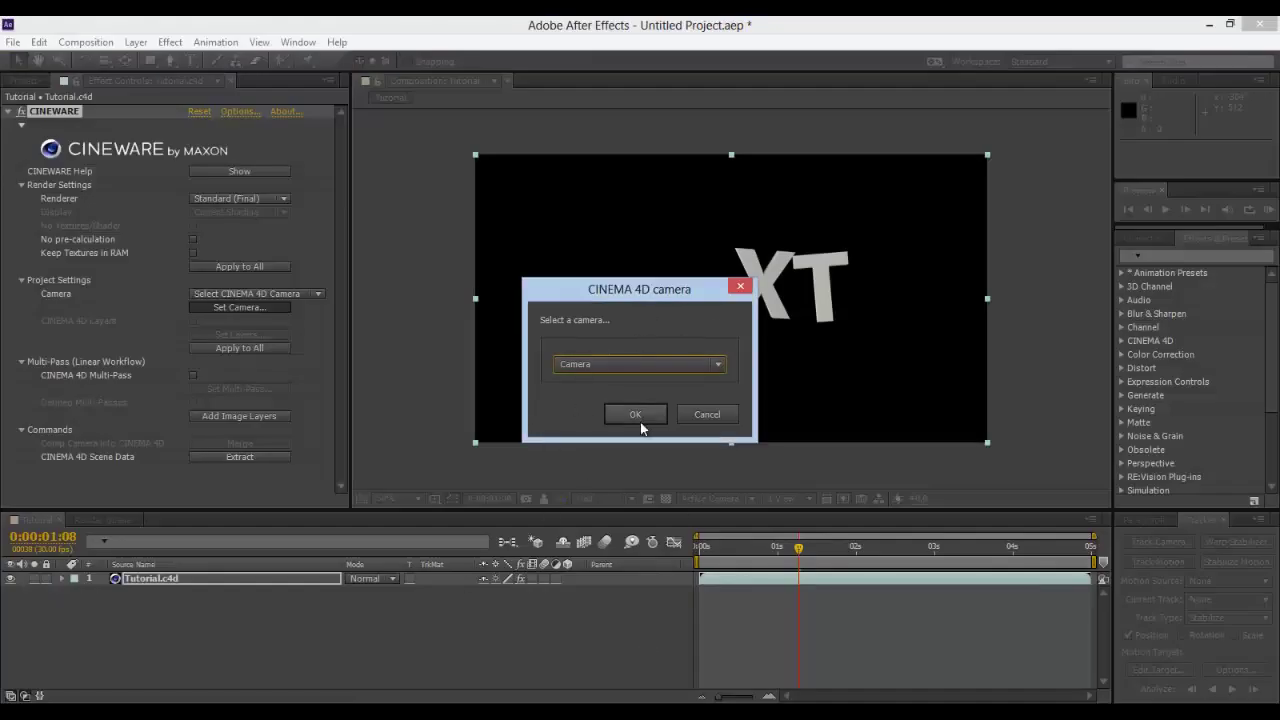
{"action": "left_click", "coordinate": [666, 363]}
{"action": "left_click", "coordinate": [641, 384]}
{"action": "left_click", "coordinate": [711, 418]}
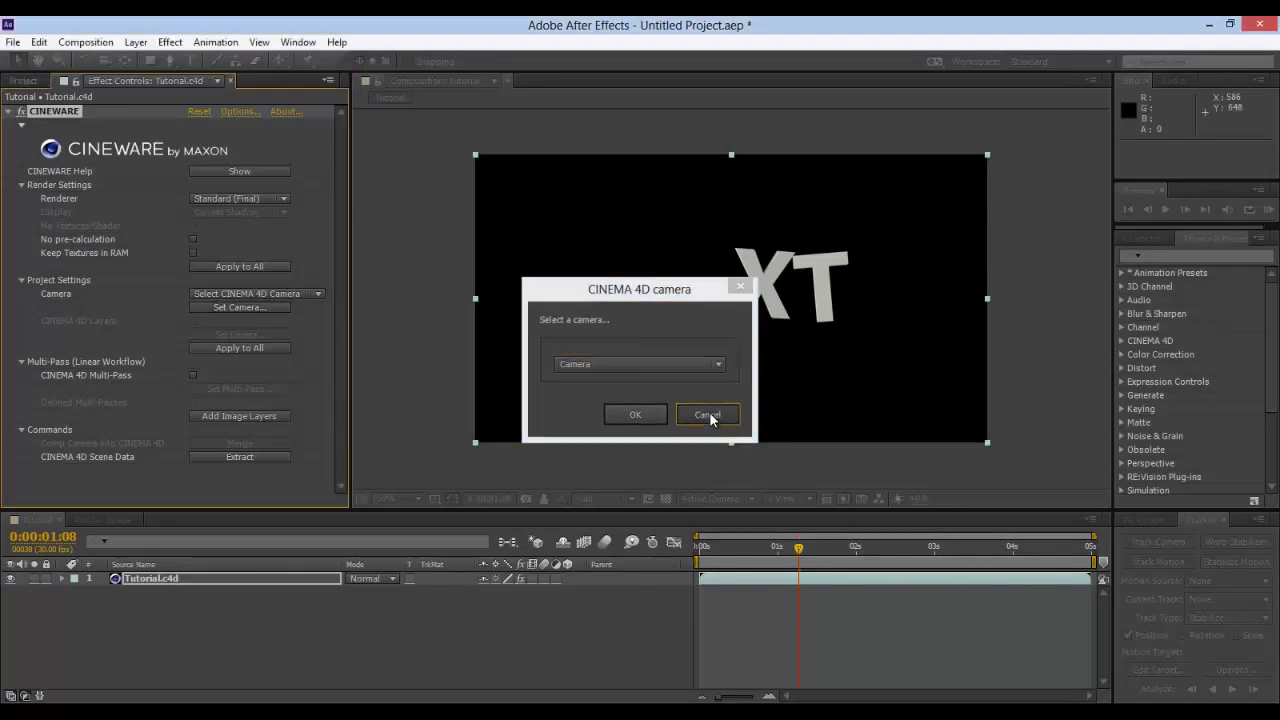
{"action": "left_click", "coordinate": [254, 294]}
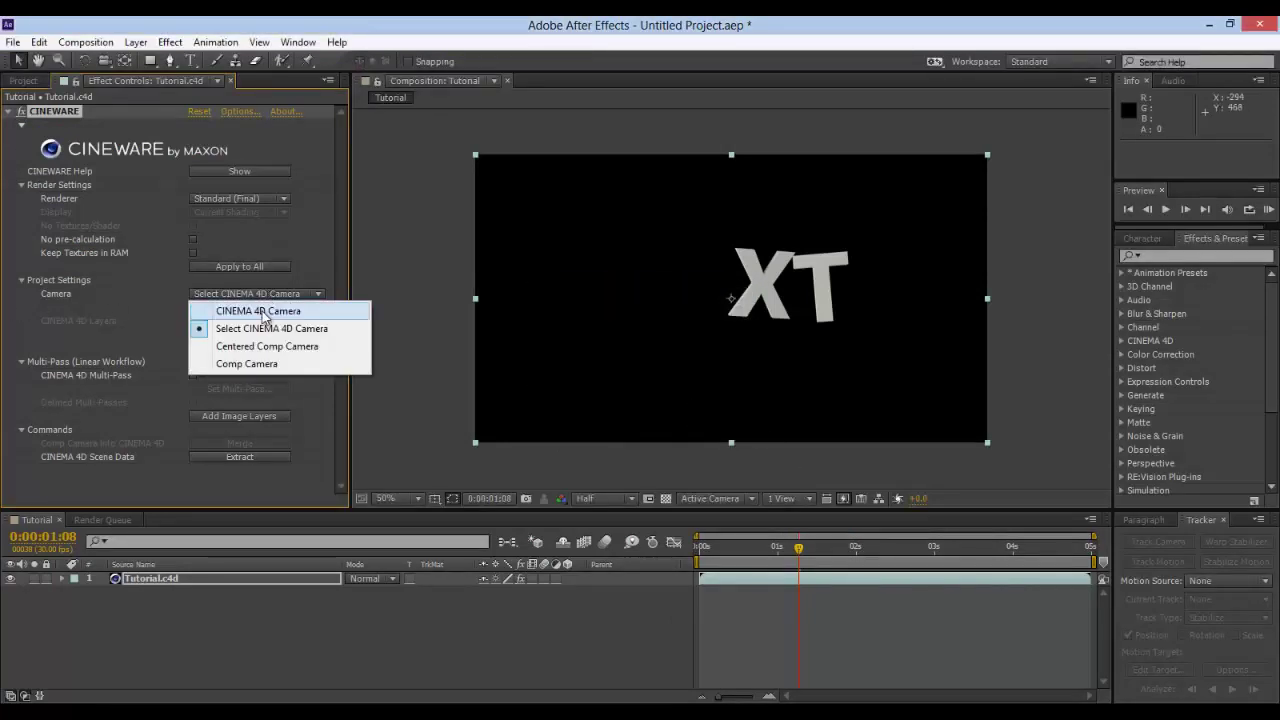
{"action": "left_click", "coordinate": [255, 308]}
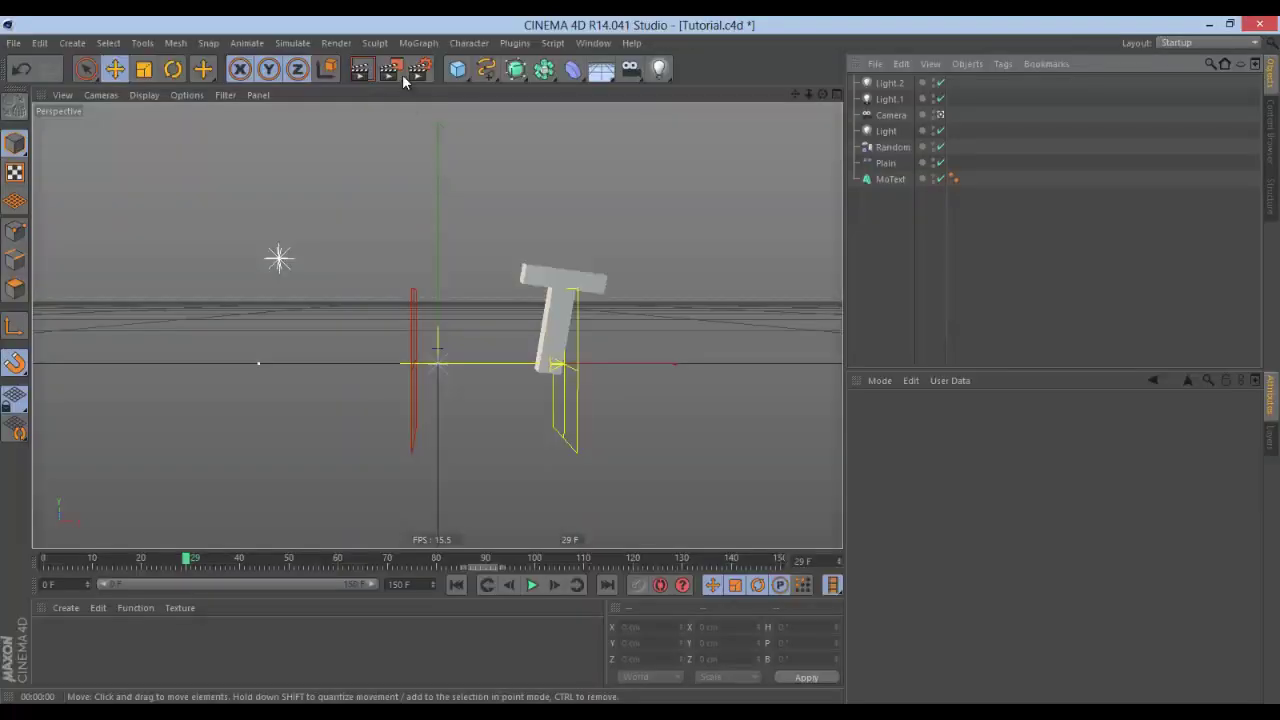
Switch to CINEMA 4D and look at the Multi-Pass page of the render settings and the Light object's attributes
{"action": "left_click", "coordinate": [412, 70]}
{"action": "left_click", "coordinate": [467, 302]}
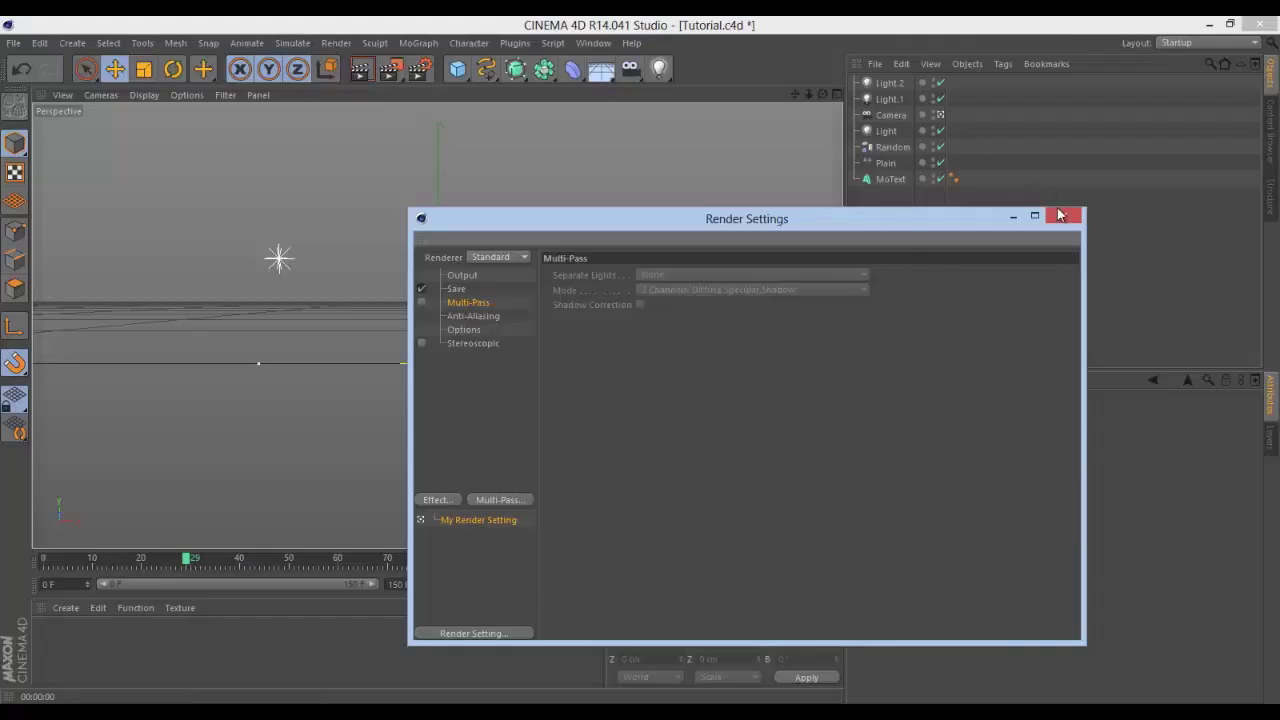
{"action": "left_click", "coordinate": [1066, 214]}
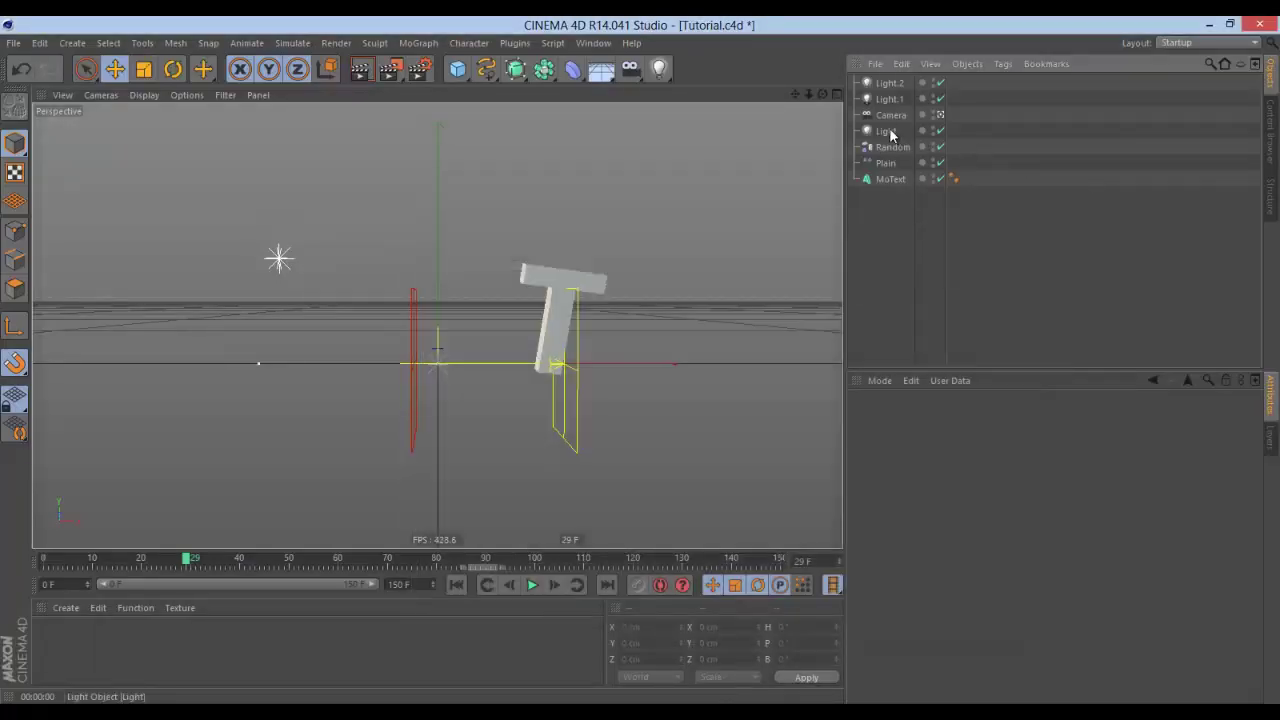
{"action": "left_click", "coordinate": [886, 131]}
{"action": "left_click", "coordinate": [972, 321]}
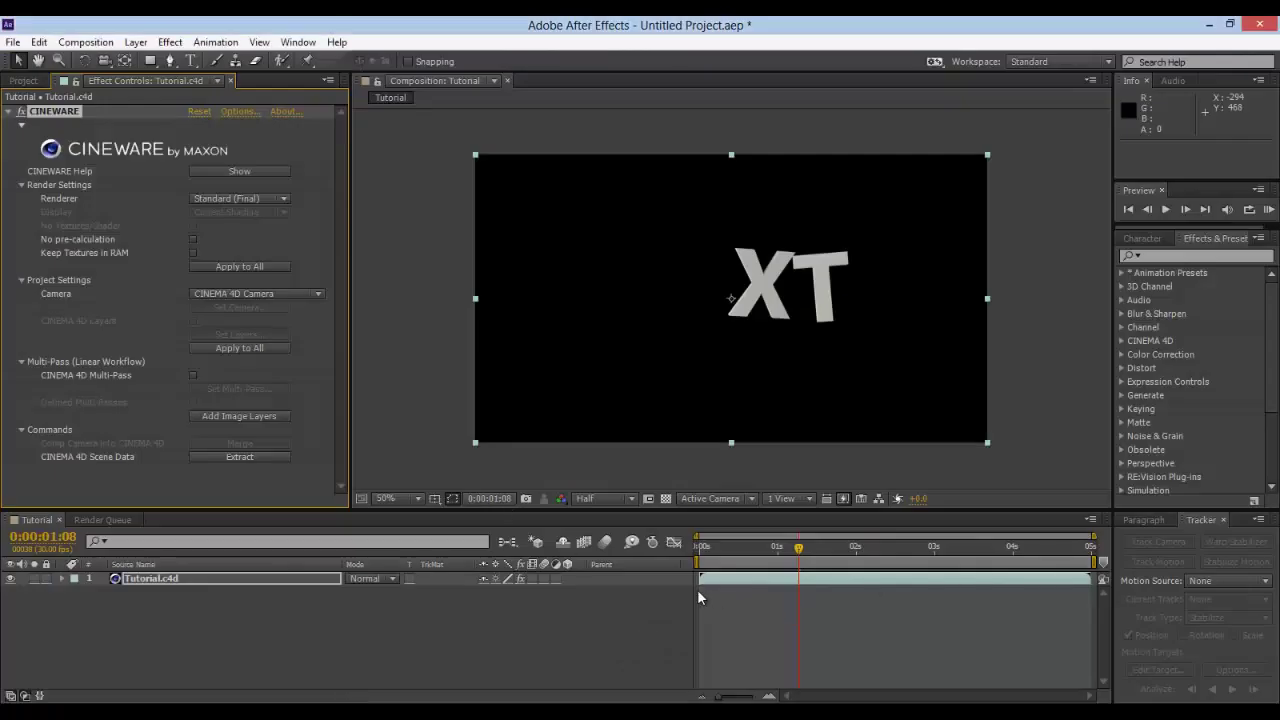
Return to After Effects and add a new white solid layer to the Tutorial composition
{"action": "right_click", "coordinate": [196, 590]}
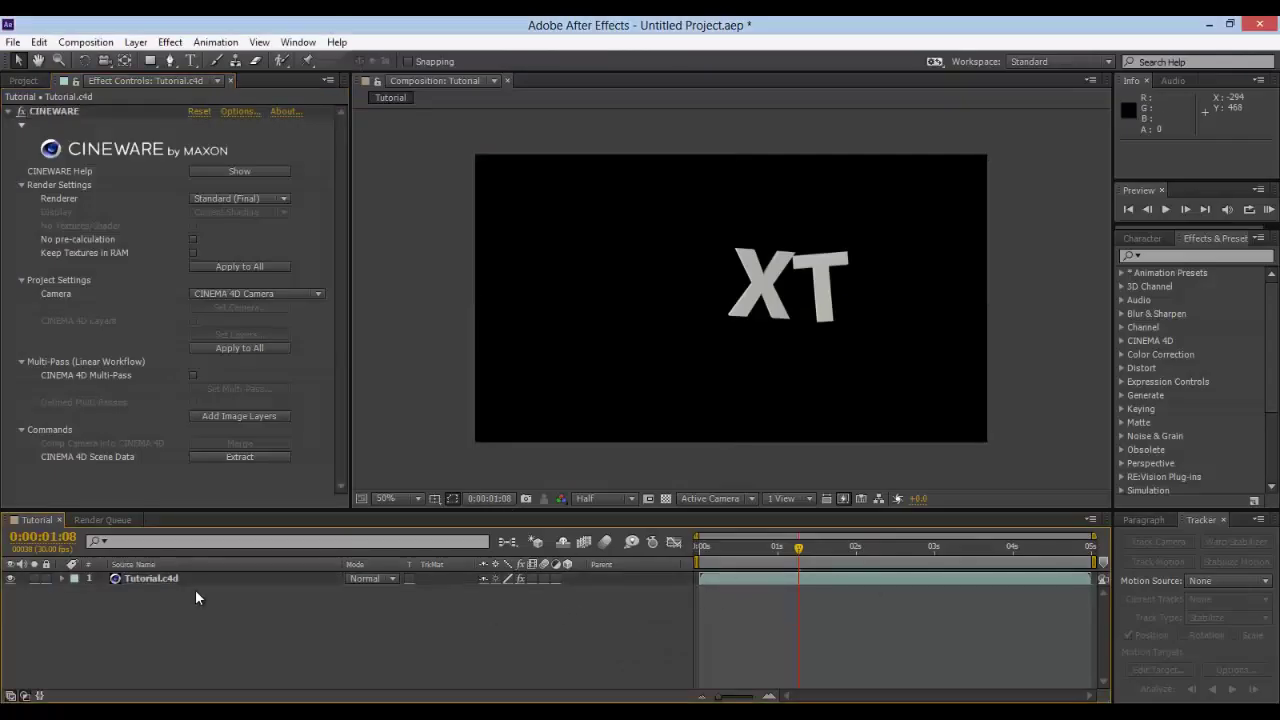
{"action": "left_click", "coordinate": [20, 81]}
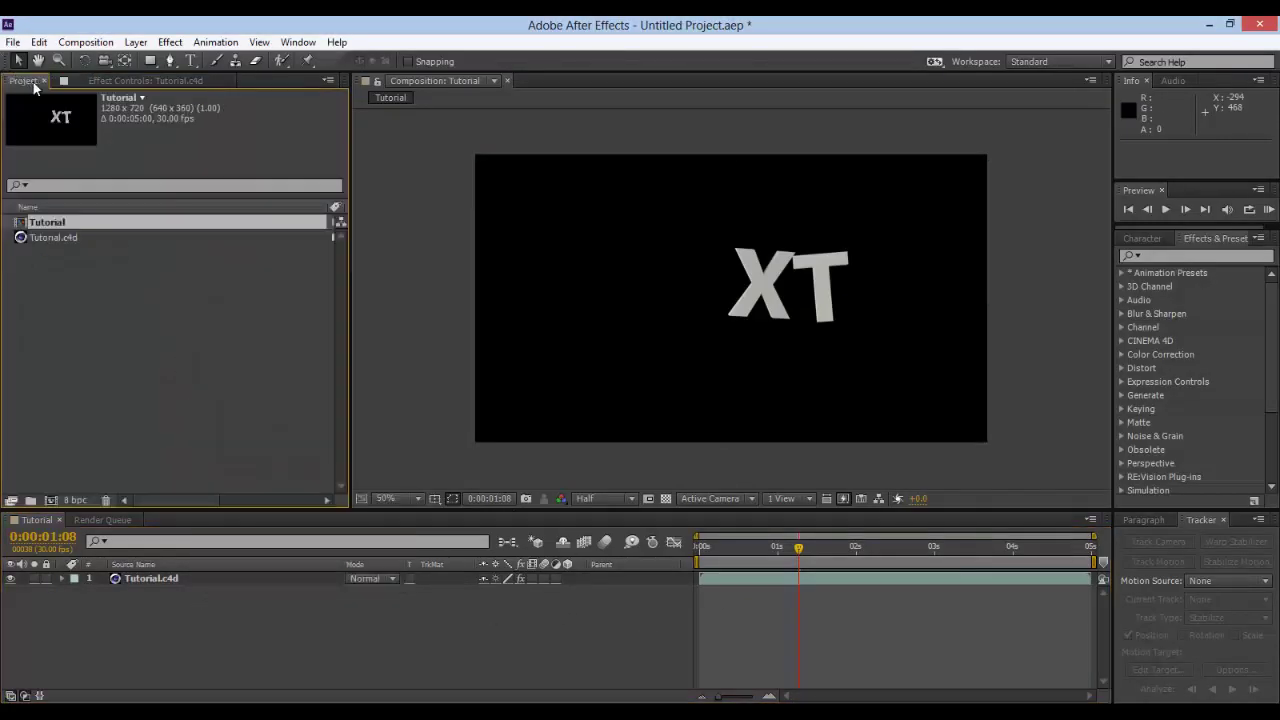
{"action": "right_click", "coordinate": [196, 598]}
{"action": "mouse_move", "coordinate": [311, 436]}
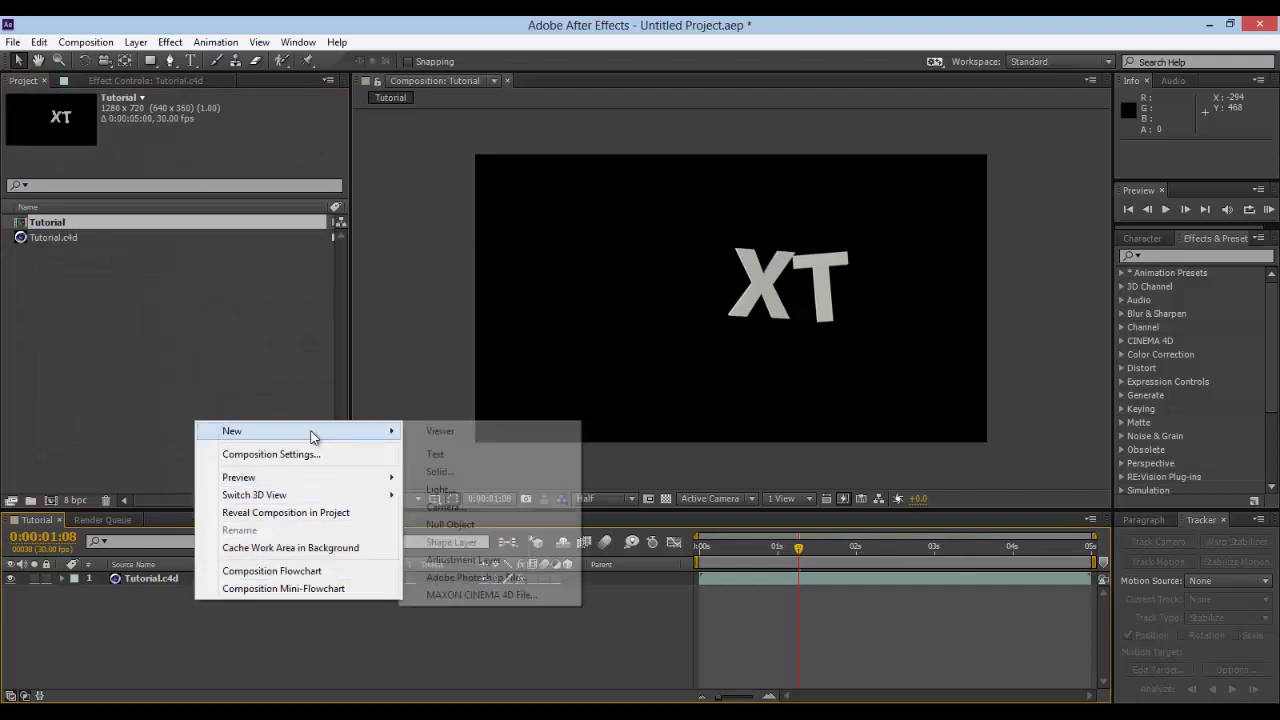
{"action": "left_click", "coordinate": [440, 471]}
{"action": "left_click", "coordinate": [686, 507]}
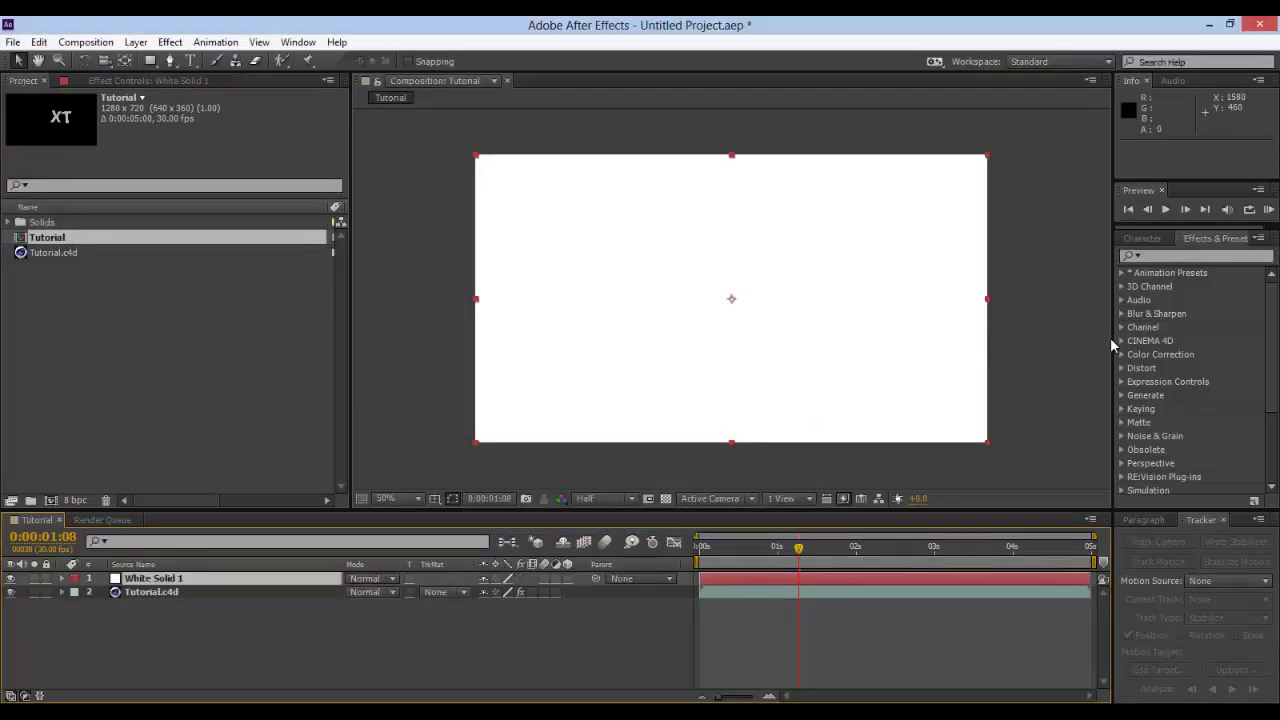
Find the Gradient Ramp effect by searching for Ramp and apply it to the White Solid 1 layer
{"action": "left_click", "coordinate": [1190, 256]}
{"action": "type", "text": "Gradiant"}
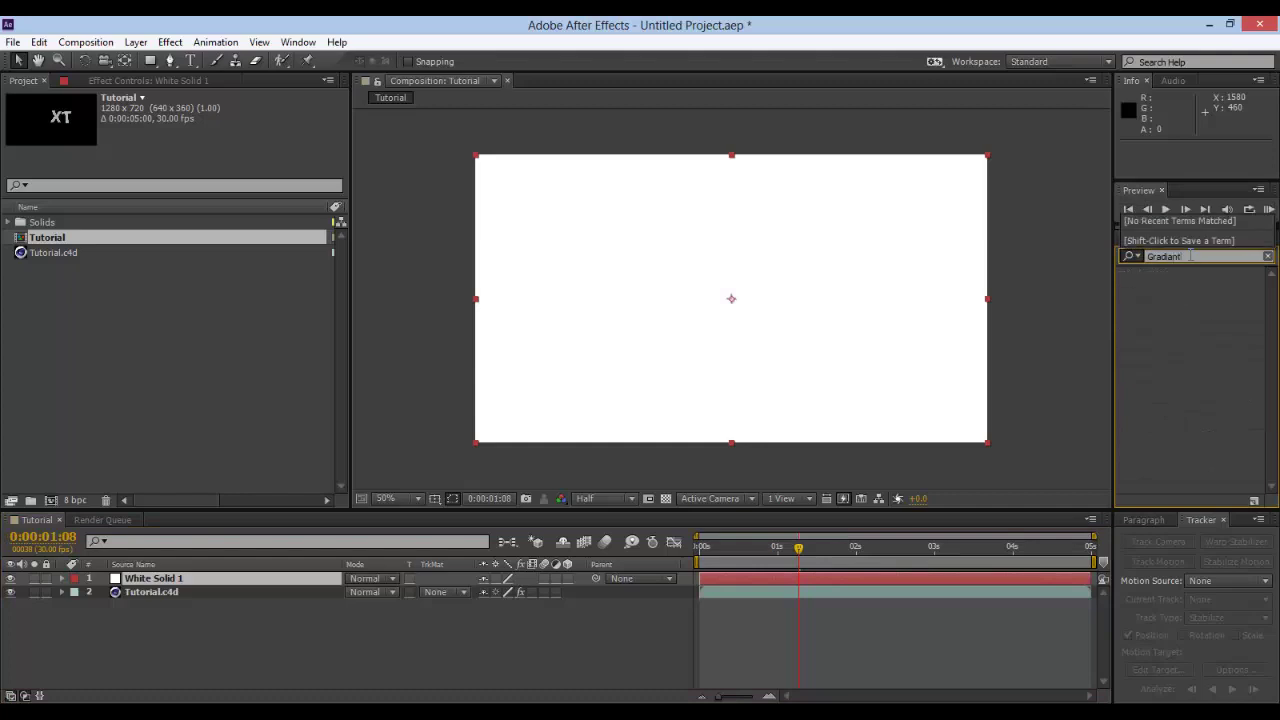
{"action": "key", "text": "BackSpace"}
{"action": "key", "text": "BackSpace"}
{"action": "key", "text": "BackSpace"}
{"action": "key", "text": "BackSpace"}
{"action": "key", "text": "BackSpace"}
{"action": "key", "text": "BackSpace"}
{"action": "key", "text": "BackSpace"}
{"action": "key", "text": "BackSpace"}
{"action": "type", "text": "Ramp"}
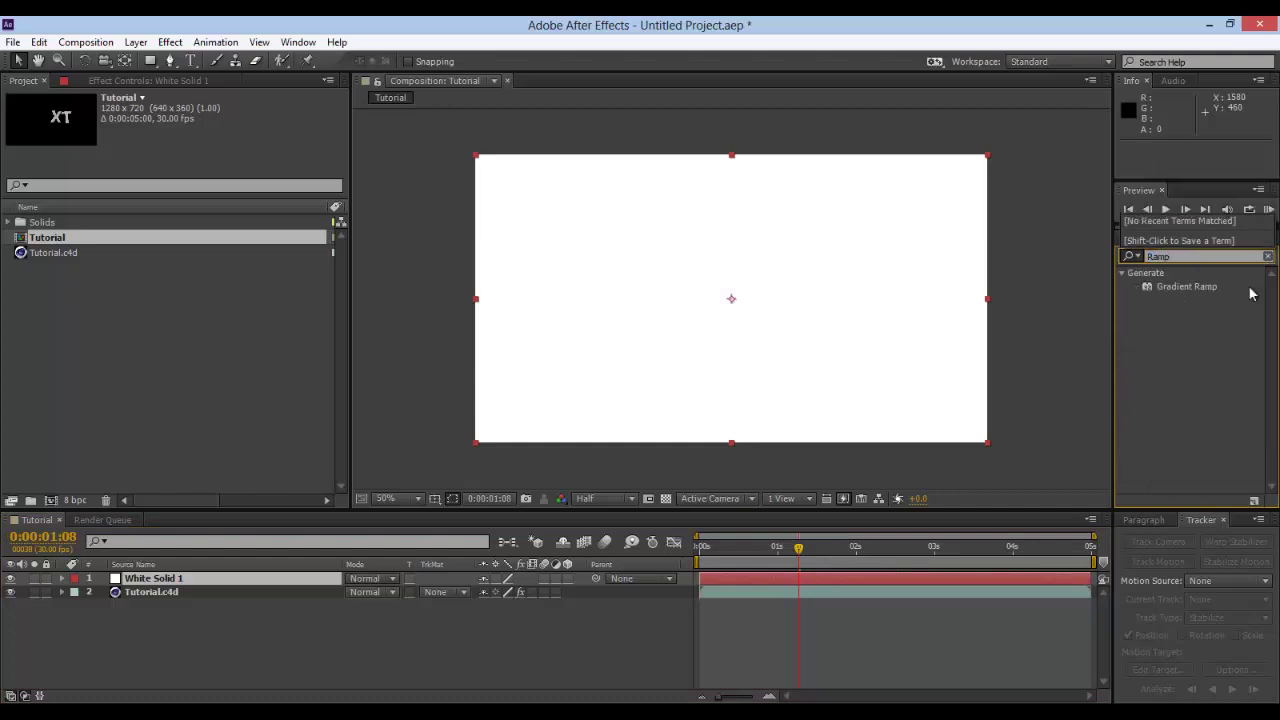
{"action": "left_click_drag", "start_coordinate": [1188, 290], "coordinate": [160, 580]}
Set the Gradient Ramp's start color to a medium blue
{"action": "left_click", "coordinate": [197, 138]}
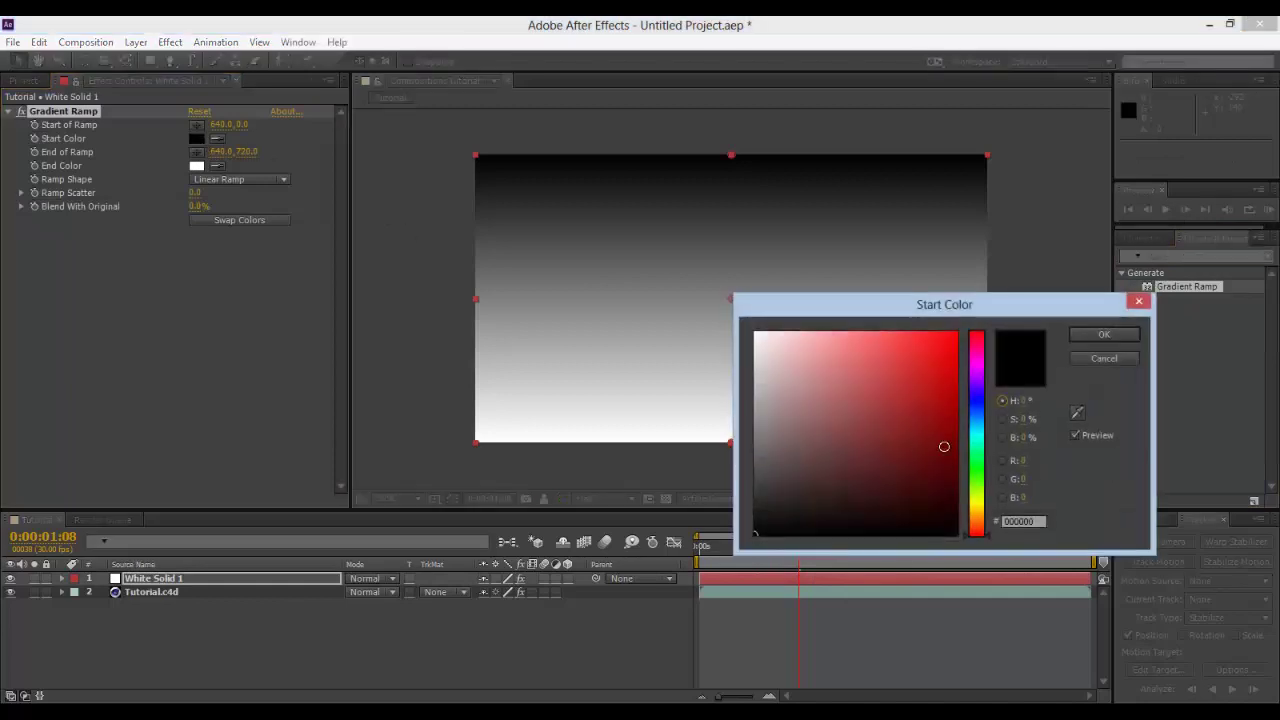
{"action": "left_click", "coordinate": [977, 418]}
{"action": "left_click", "coordinate": [920, 380]}
{"action": "key", "text": "Return"}
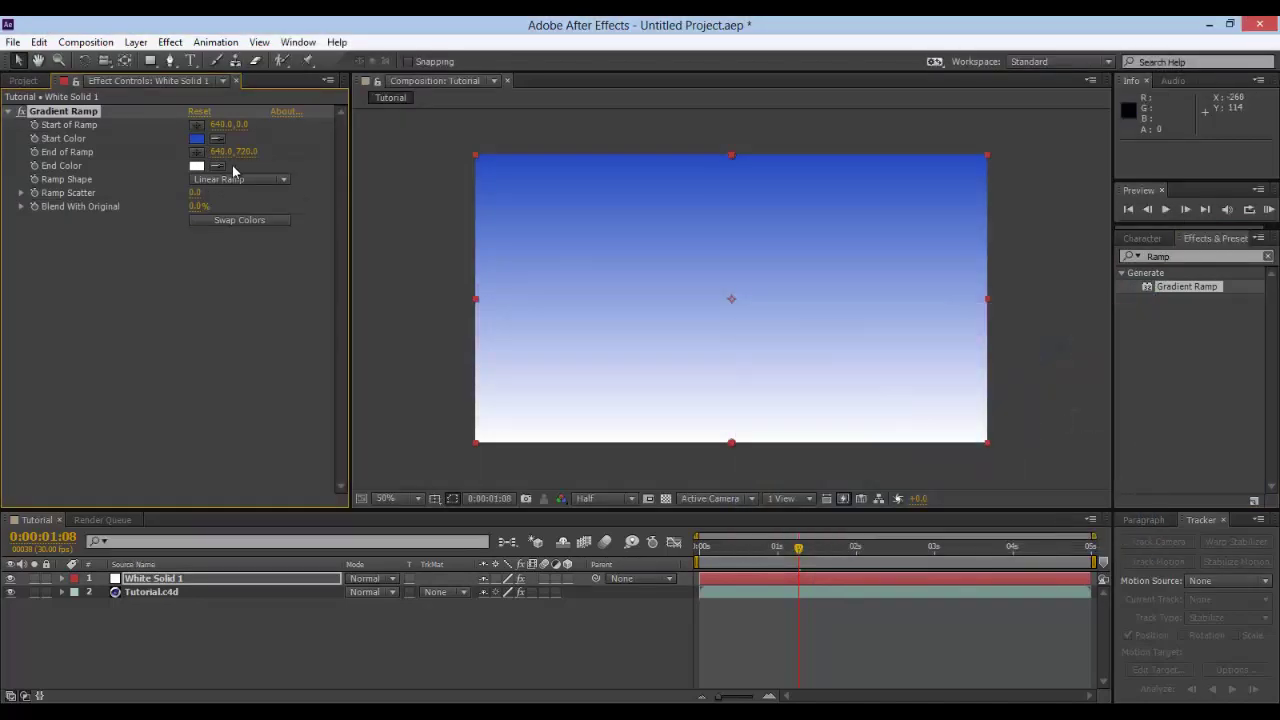
Set the Gradient Ramp's end color to a pale cyan blue
{"action": "left_click", "coordinate": [197, 165]}
{"action": "left_click", "coordinate": [977, 425]}
{"action": "left_click", "coordinate": [891, 366]}
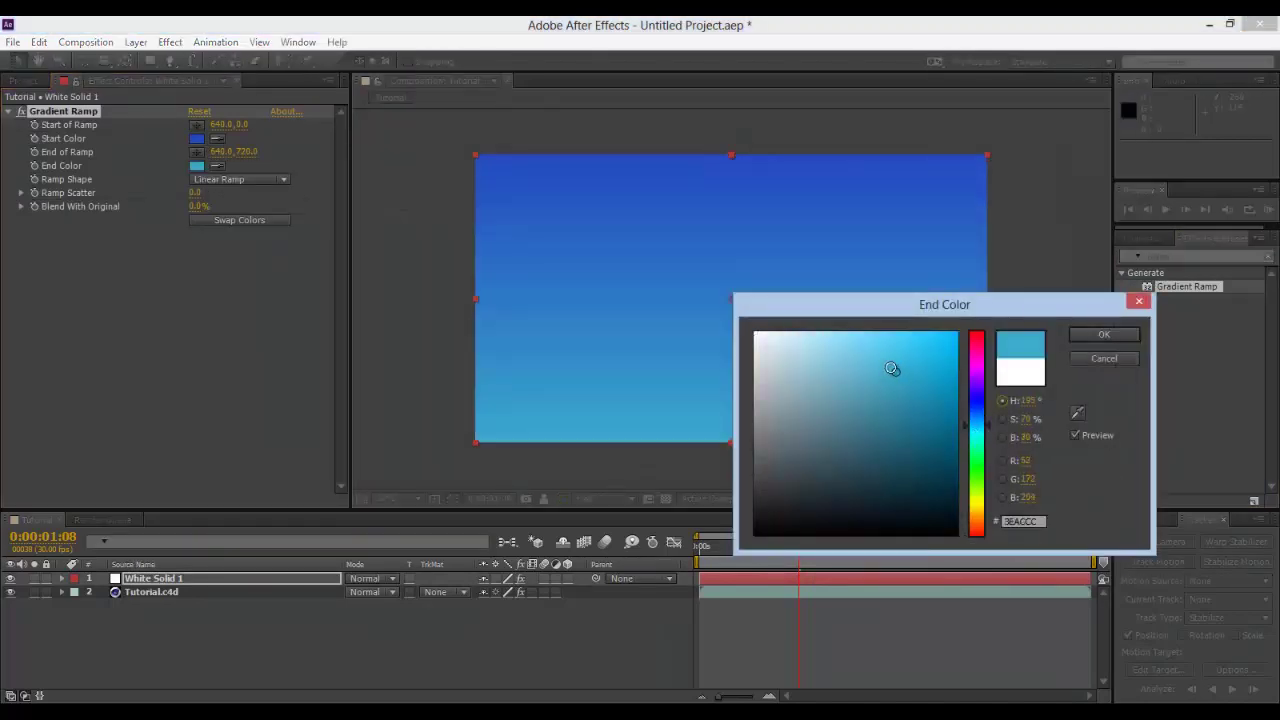
{"action": "left_click", "coordinate": [845, 357]}
{"action": "left_click", "coordinate": [817, 346]}
{"action": "key", "text": "Return"}
Darken the Gradient Ramp's start color to navy blue
{"action": "left_click", "coordinate": [197, 138]}
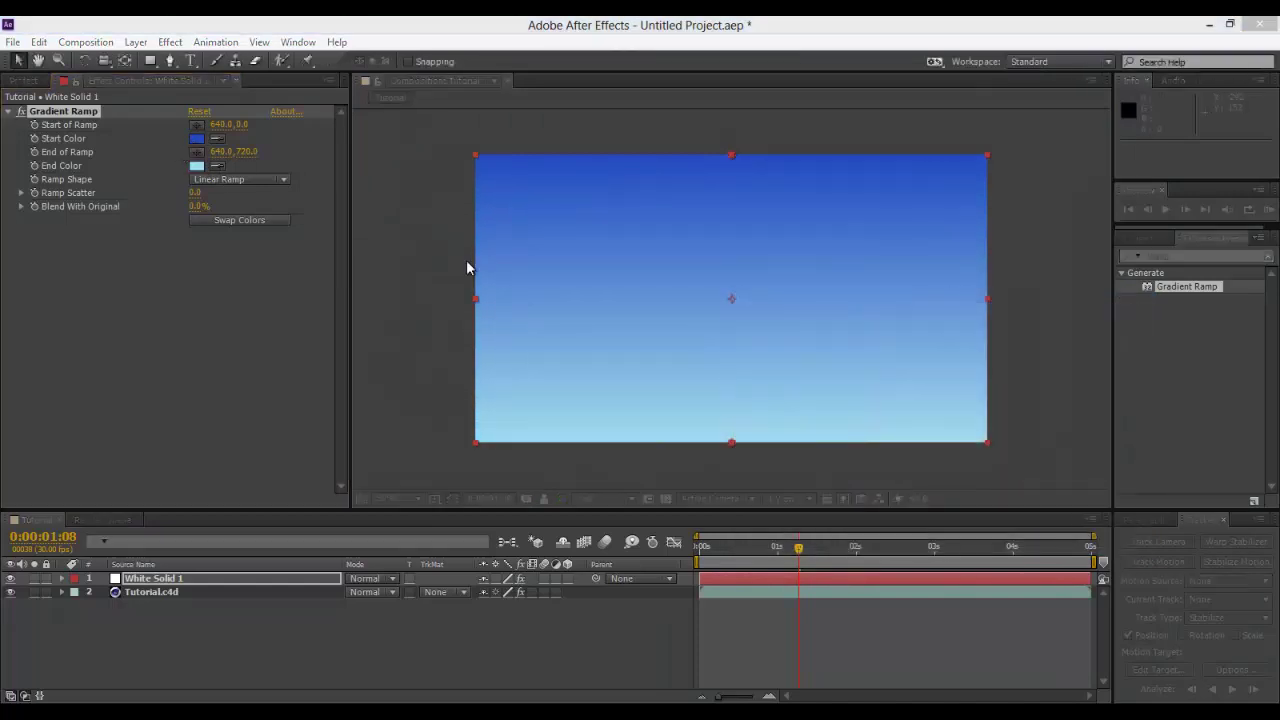
{"action": "left_click_drag", "start_coordinate": [889, 441], "coordinate": [901, 464]}
{"action": "key", "text": "Return"}
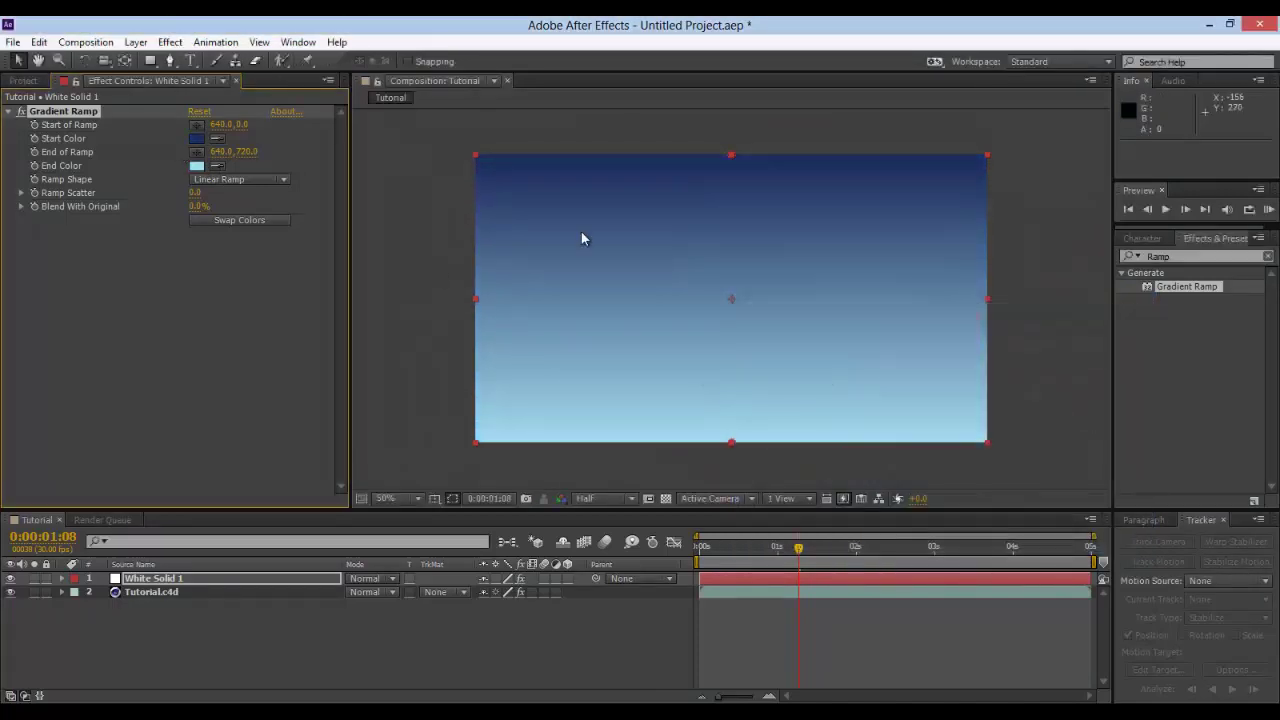
Place the ramp's start point just outside the composition's upper-left corner and its end point at the composition's center
{"action": "left_click", "coordinate": [196, 124]}
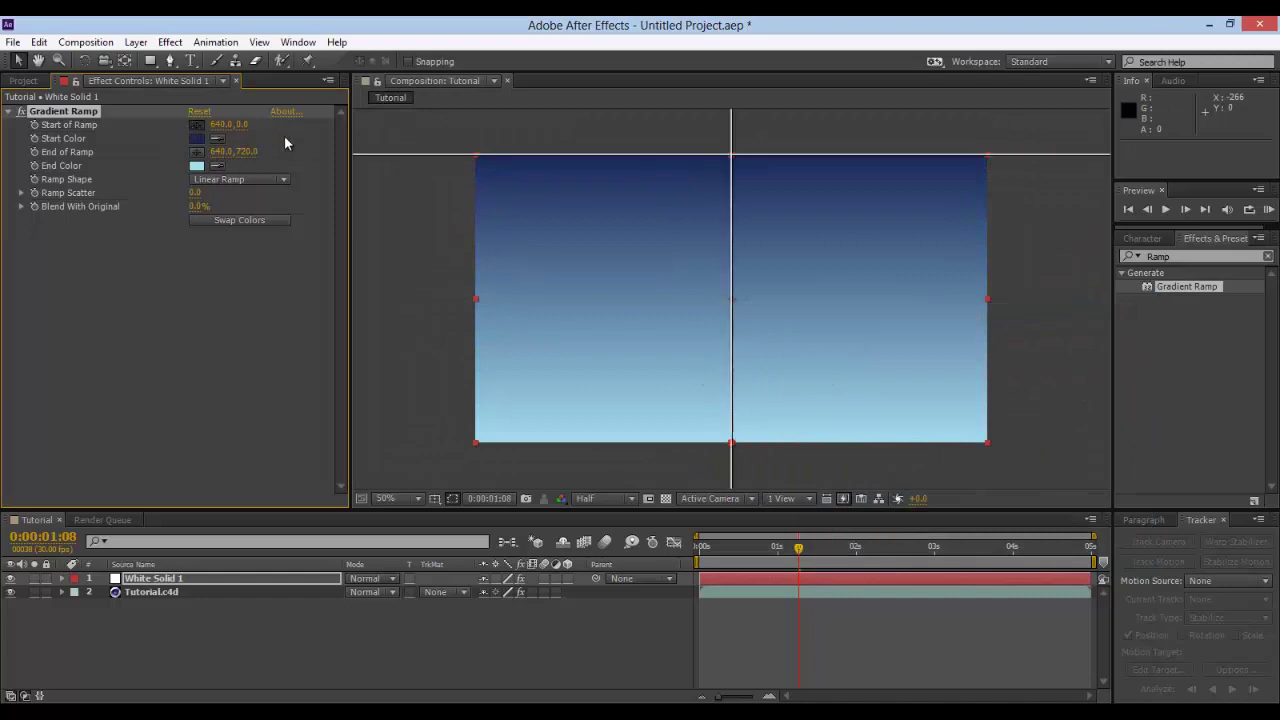
{"action": "left_click", "coordinate": [436, 150]}
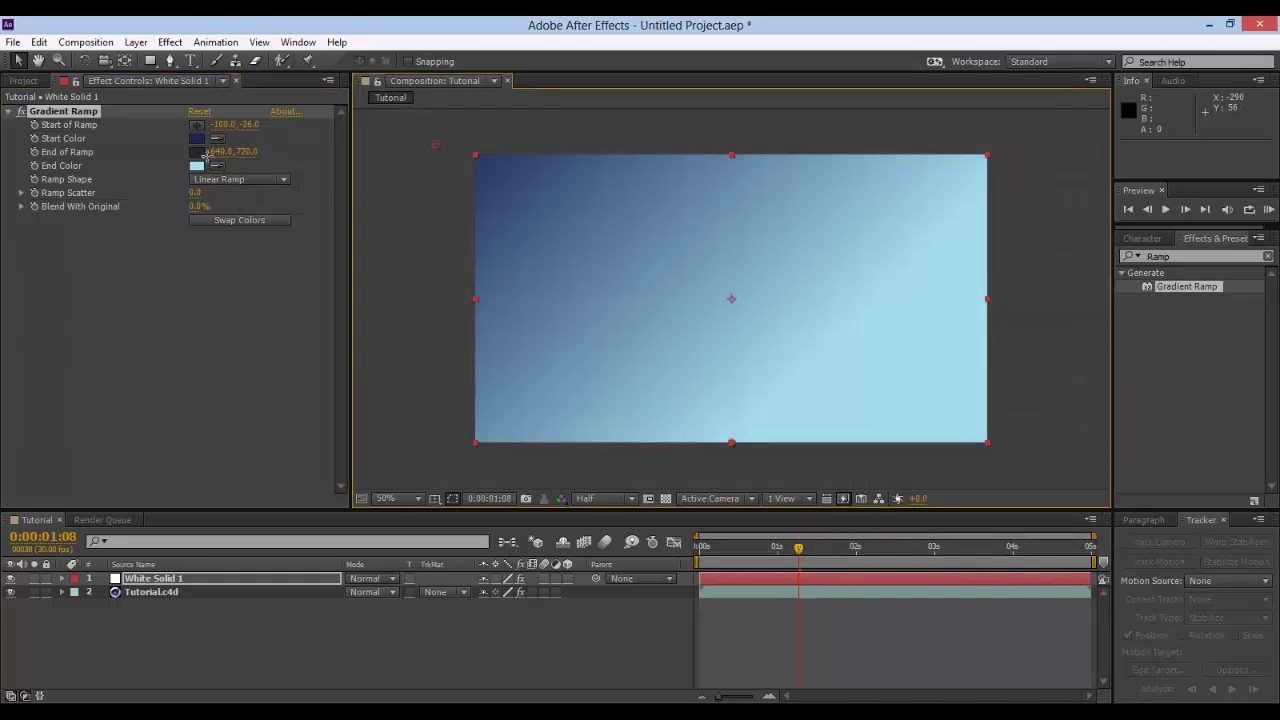
{"action": "left_click", "coordinate": [196, 151]}
{"action": "left_click", "coordinate": [731, 299]}
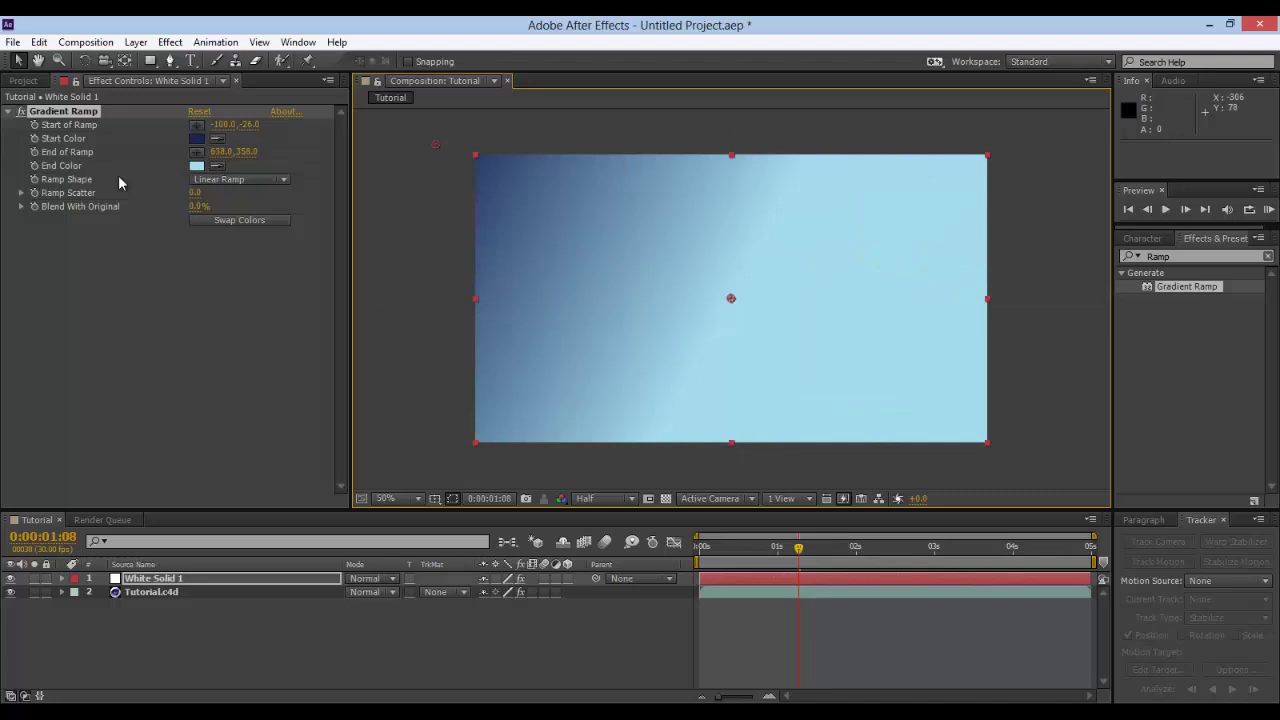
Change the Gradient Ramp's end color to a very dark navy blue
{"action": "left_click", "coordinate": [196, 165]}
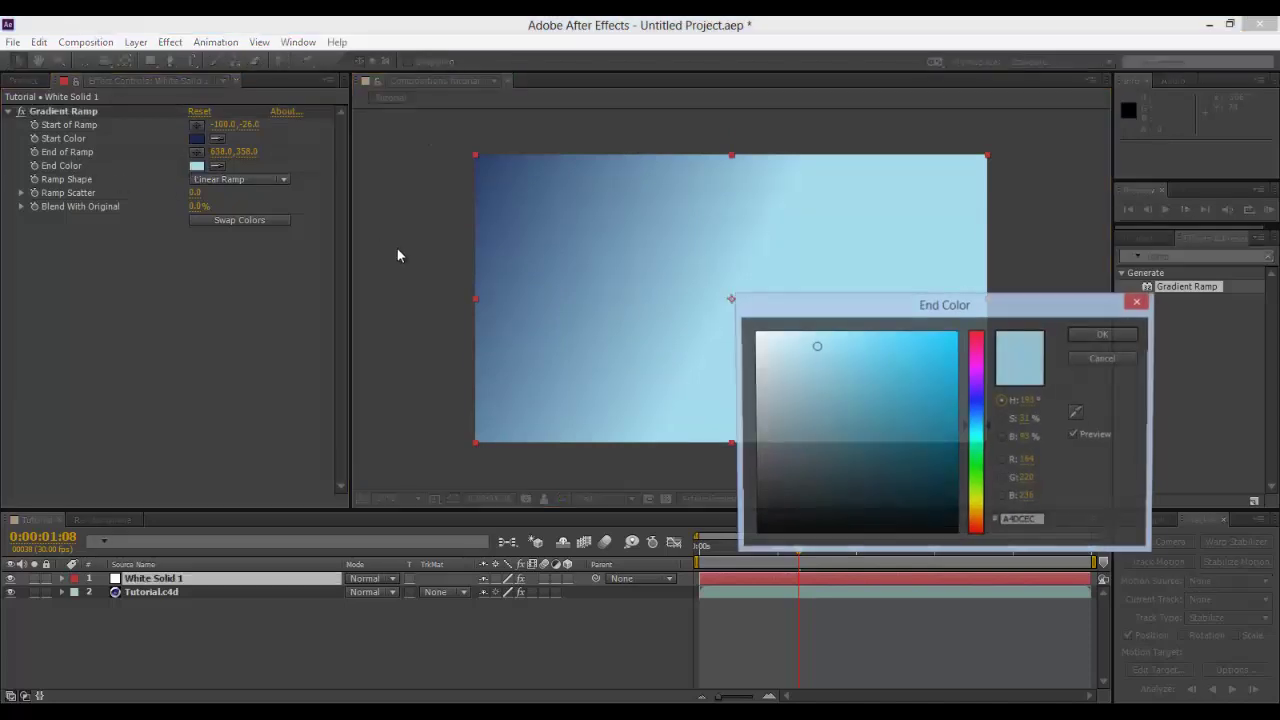
{"action": "left_click_drag", "start_coordinate": [906, 423], "coordinate": [892, 474]}
{"action": "left_click_drag", "start_coordinate": [977, 430], "coordinate": [975, 412]}
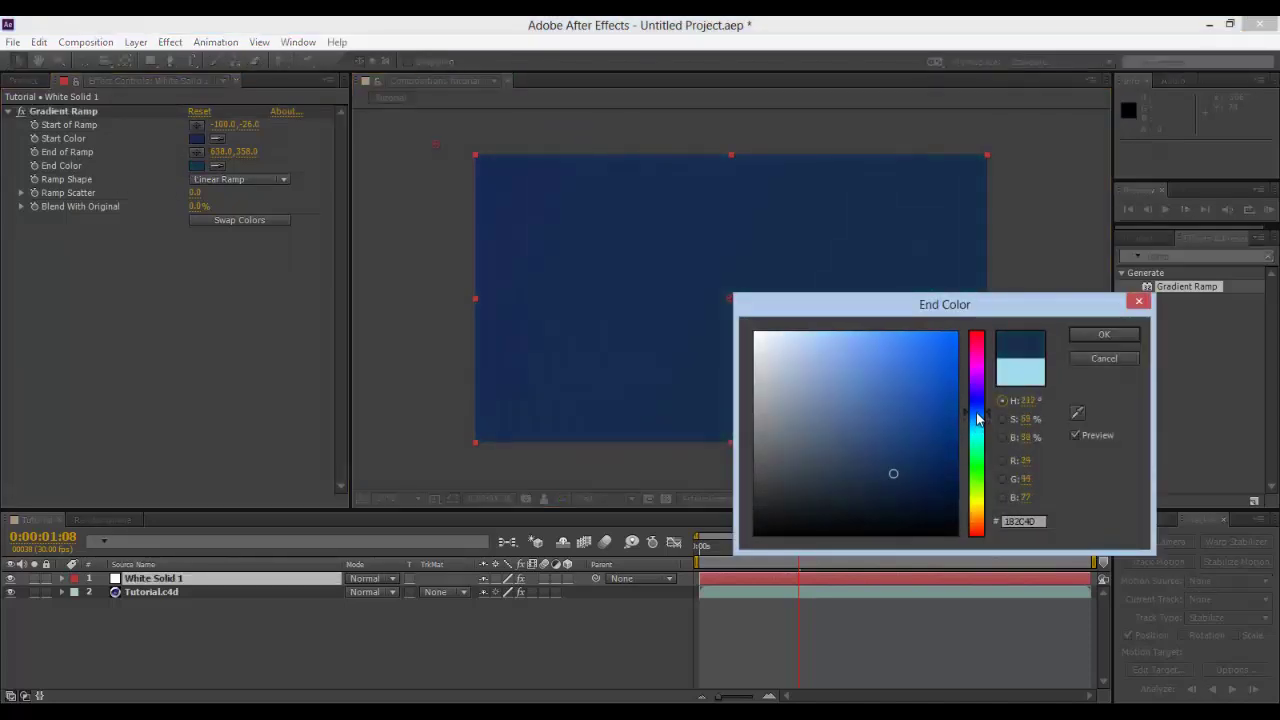
{"action": "left_click_drag", "start_coordinate": [896, 471], "coordinate": [910, 486]}
{"action": "key", "text": "Return"}
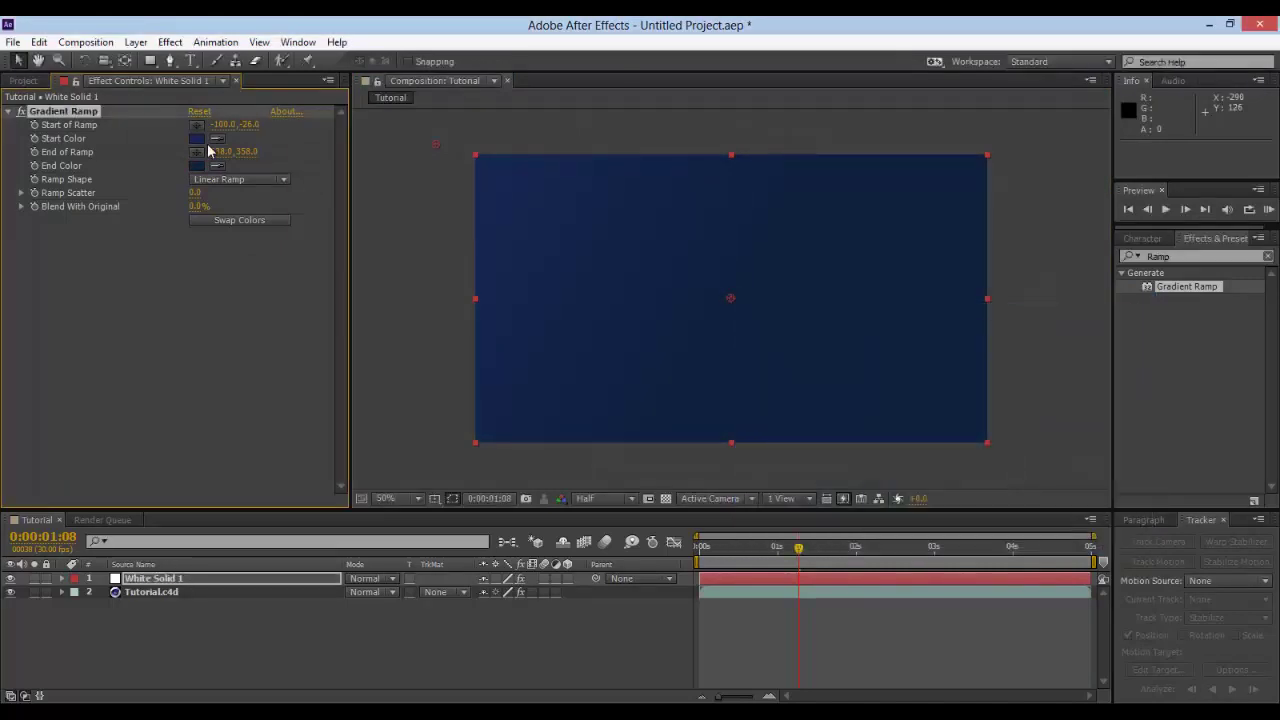
Change the Gradient Ramp's start color to a bright light blue
{"action": "left_click", "coordinate": [198, 139]}
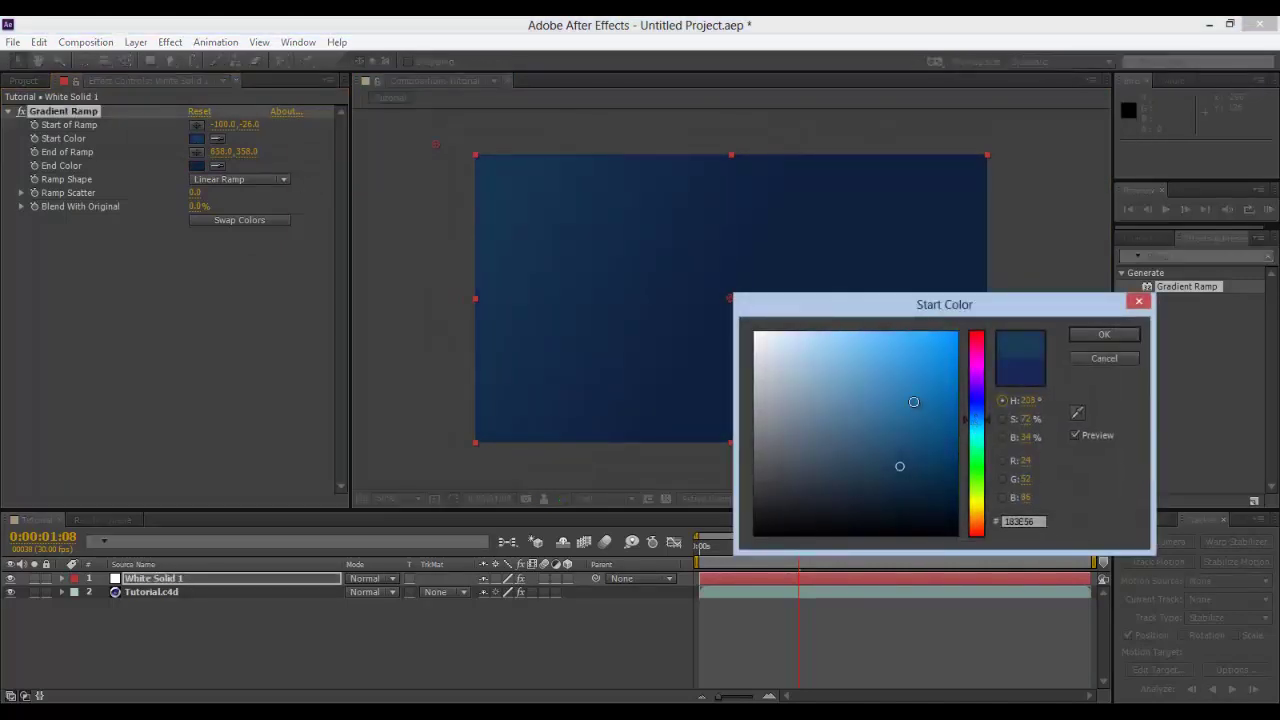
{"action": "left_click_drag", "start_coordinate": [900, 366], "coordinate": [877, 354]}
{"action": "key", "text": "Return"}
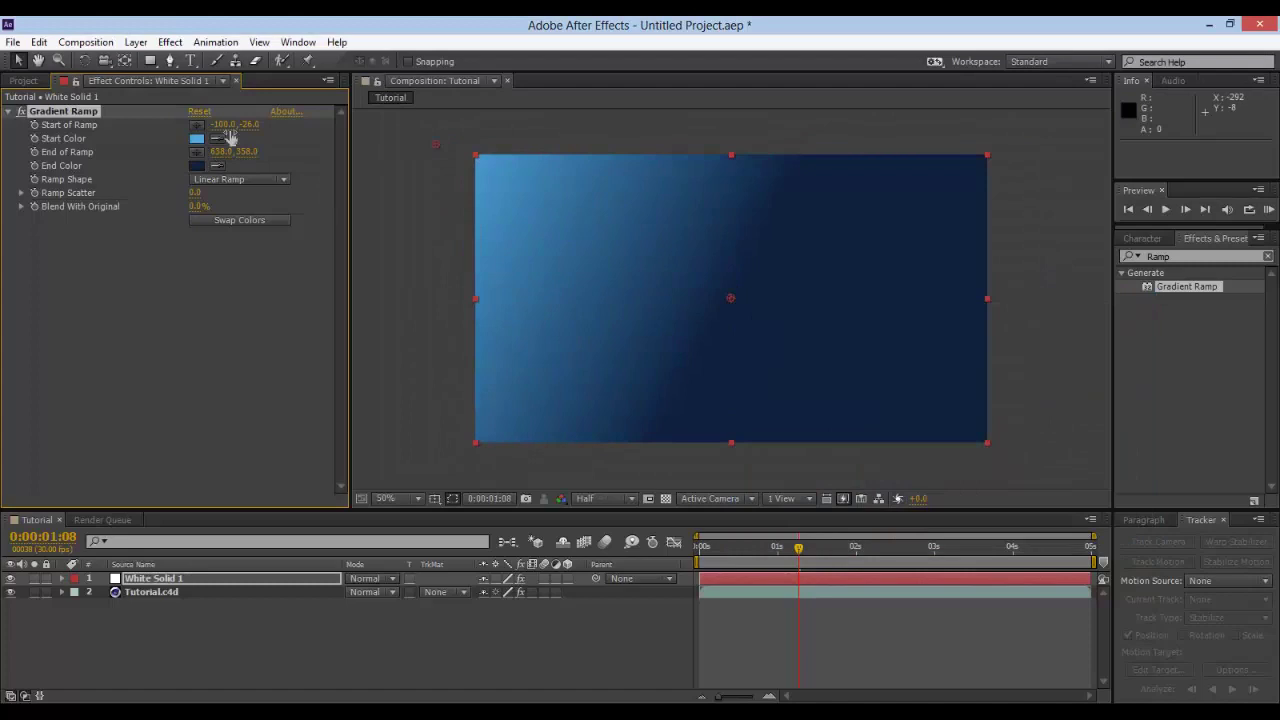
Move the ramp's start point to the composition's center and its end point above the upper-right part, at about 1120, -88
{"action": "left_click", "coordinate": [196, 124]}
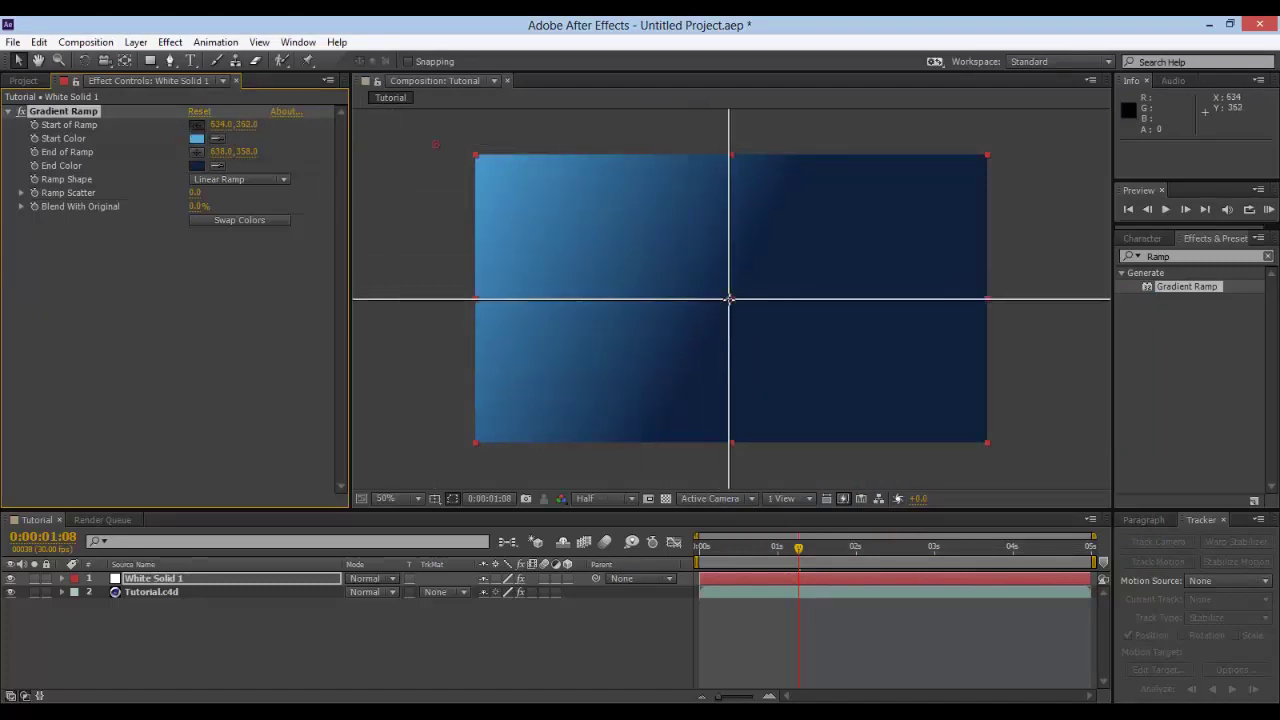
{"action": "left_click", "coordinate": [729, 297]}
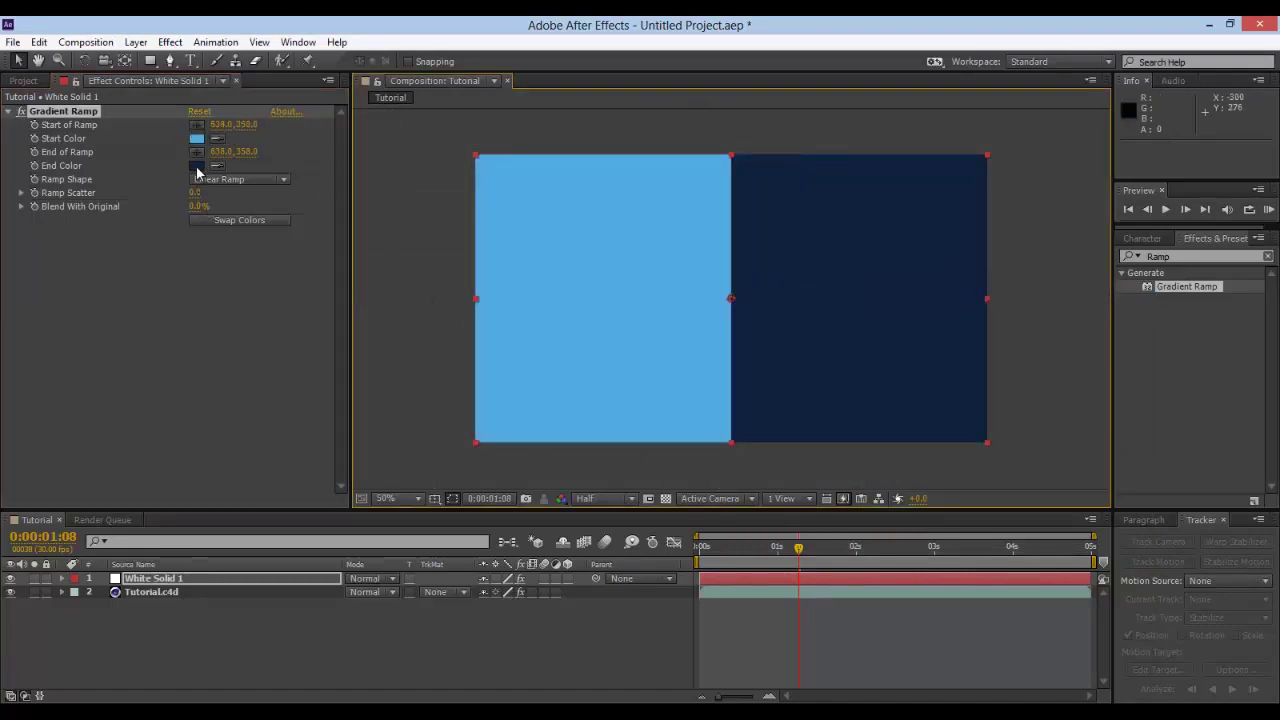
{"action": "left_click", "coordinate": [196, 151]}
{"action": "left_click", "coordinate": [836, 122]}
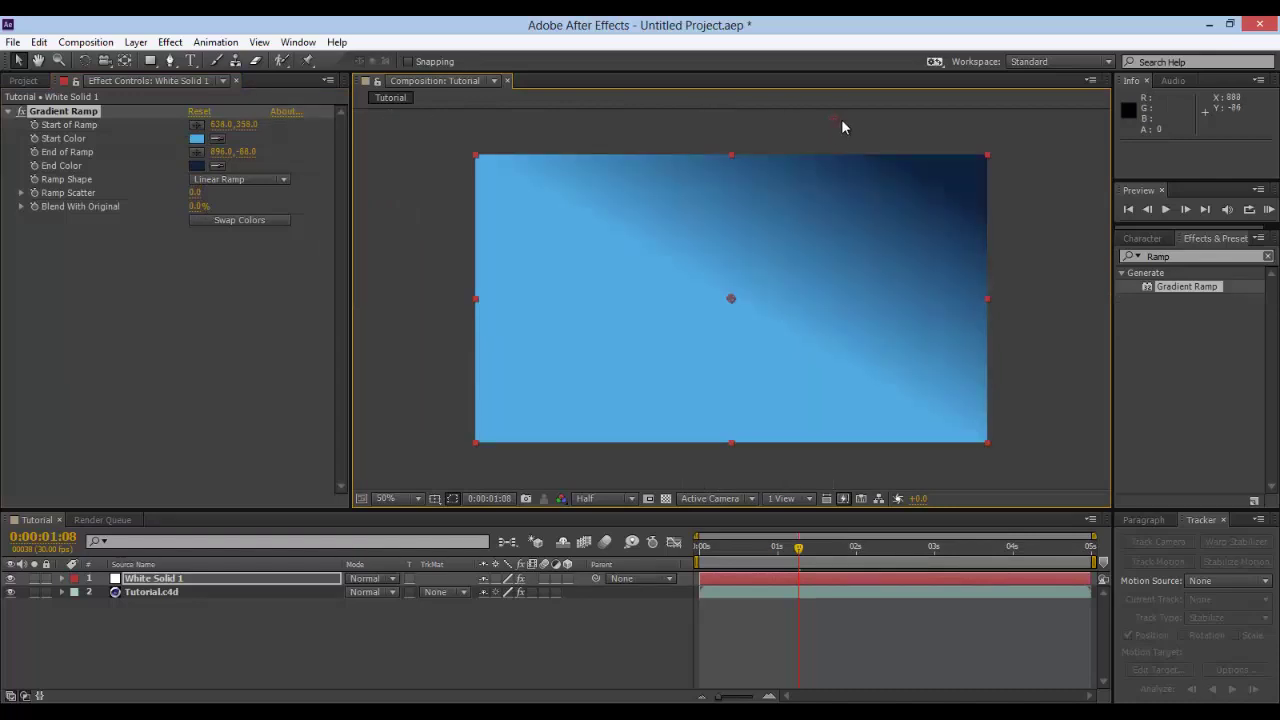
{"action": "left_click_drag", "start_coordinate": [841, 126], "coordinate": [921, 126]}
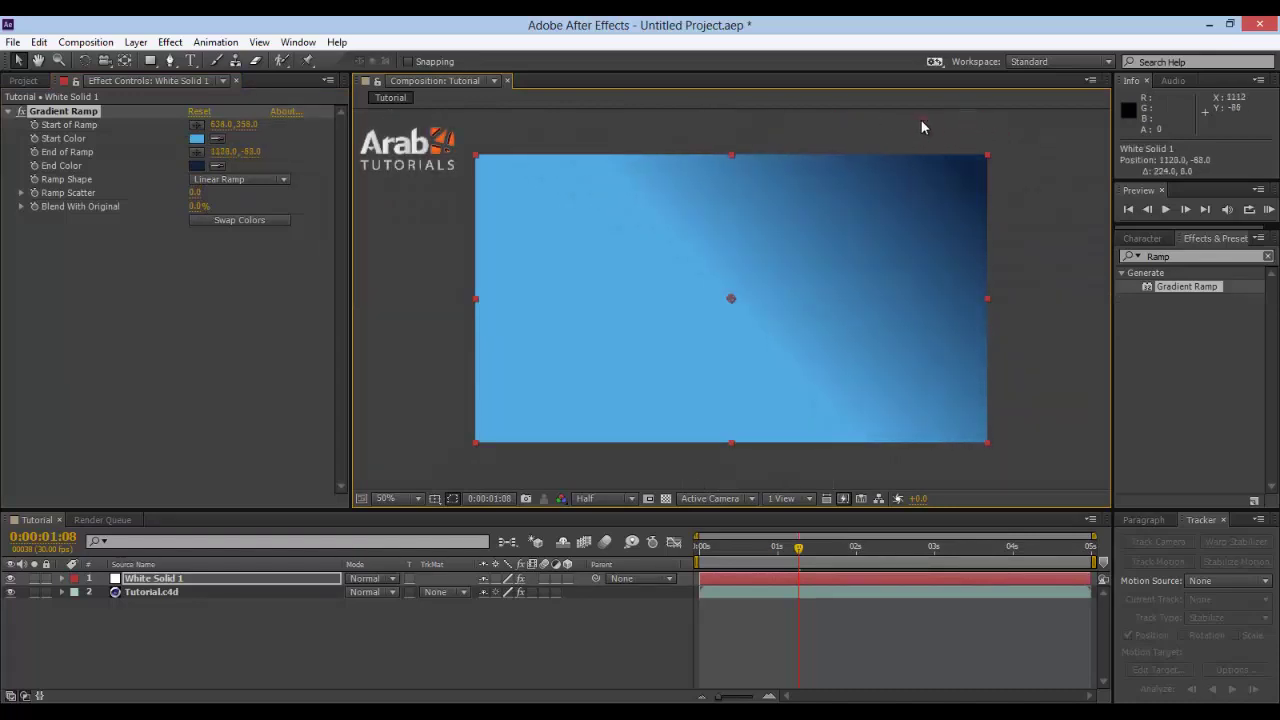
Set the ramp shape to Radial Ramp and move its end point farther out to about 1346, -174
{"action": "left_click", "coordinate": [240, 179]}
{"action": "left_click", "coordinate": [228, 208]}
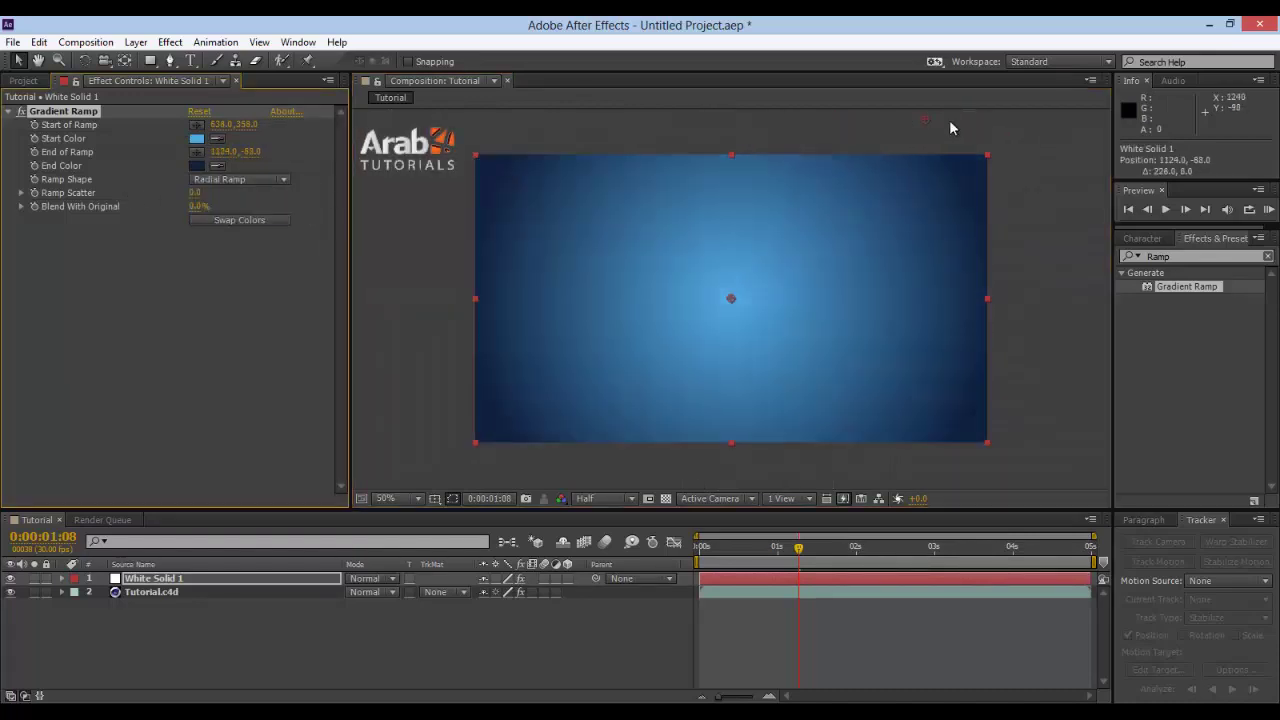
{"action": "left_click_drag", "start_coordinate": [923, 128], "coordinate": [1009, 88]}
Place the White Solid 1 layer beneath Tutorial.c4d and go to 0:00:01:24 in the composition
{"action": "left_click_drag", "start_coordinate": [190, 578], "coordinate": [193, 609]}
{"action": "left_click", "coordinate": [193, 609]}
{"action": "left_click", "coordinate": [840, 549]}
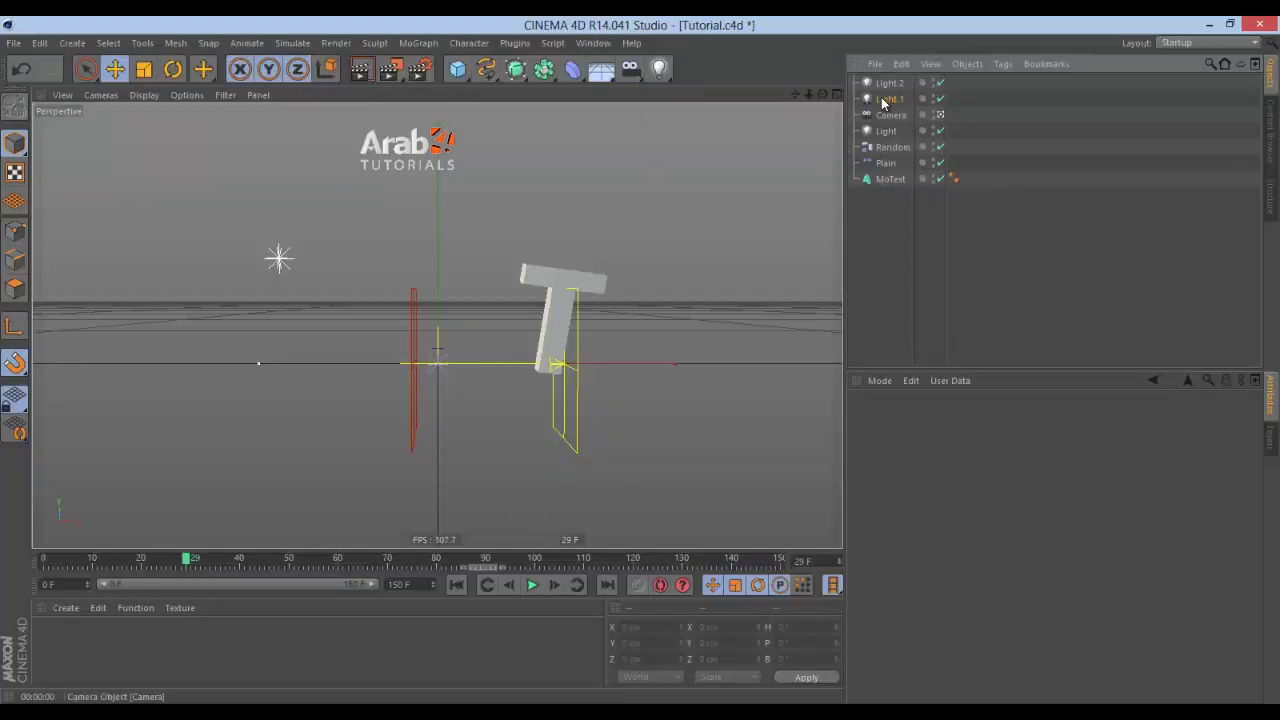
Switch to CINEMA 4D, set the intensity of Light.1 to 80% and render the view
{"action": "left_click", "coordinate": [889, 99]}
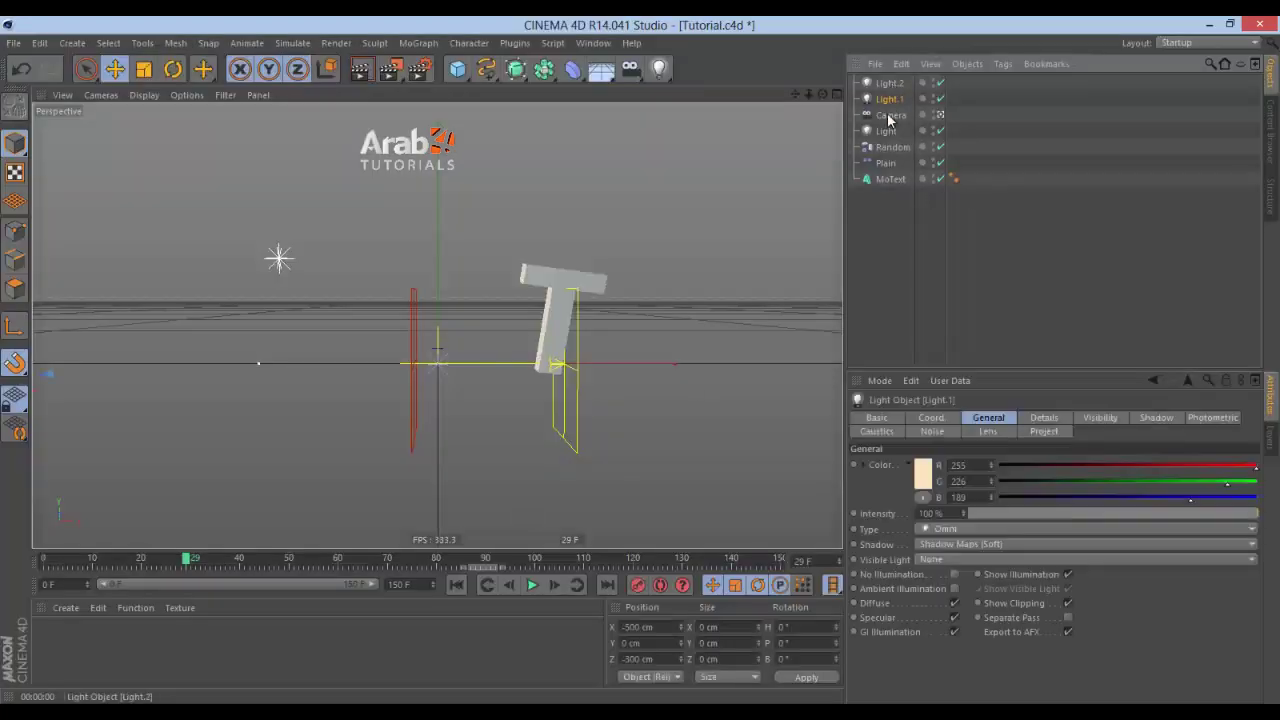
{"action": "double_click", "coordinate": [930, 513]}
{"action": "type", "text": "80"}
{"action": "key", "text": "Return"}
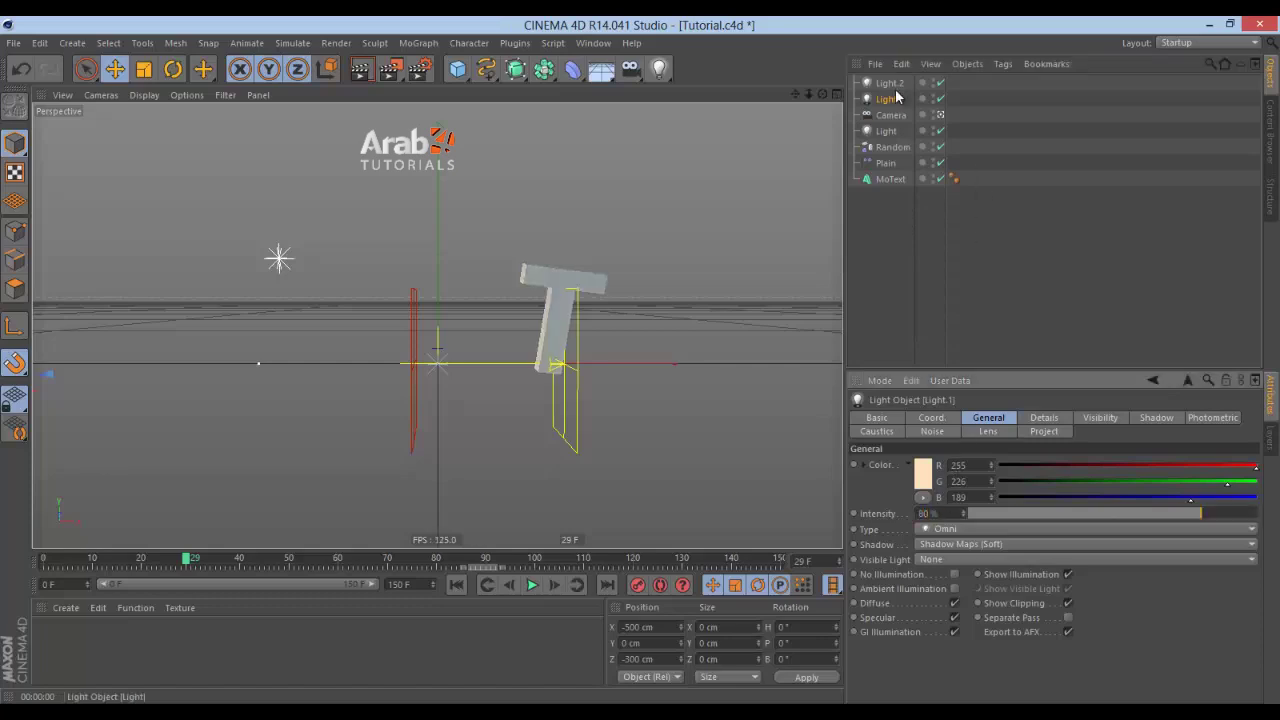
{"action": "key", "text": "ctrl+r"}
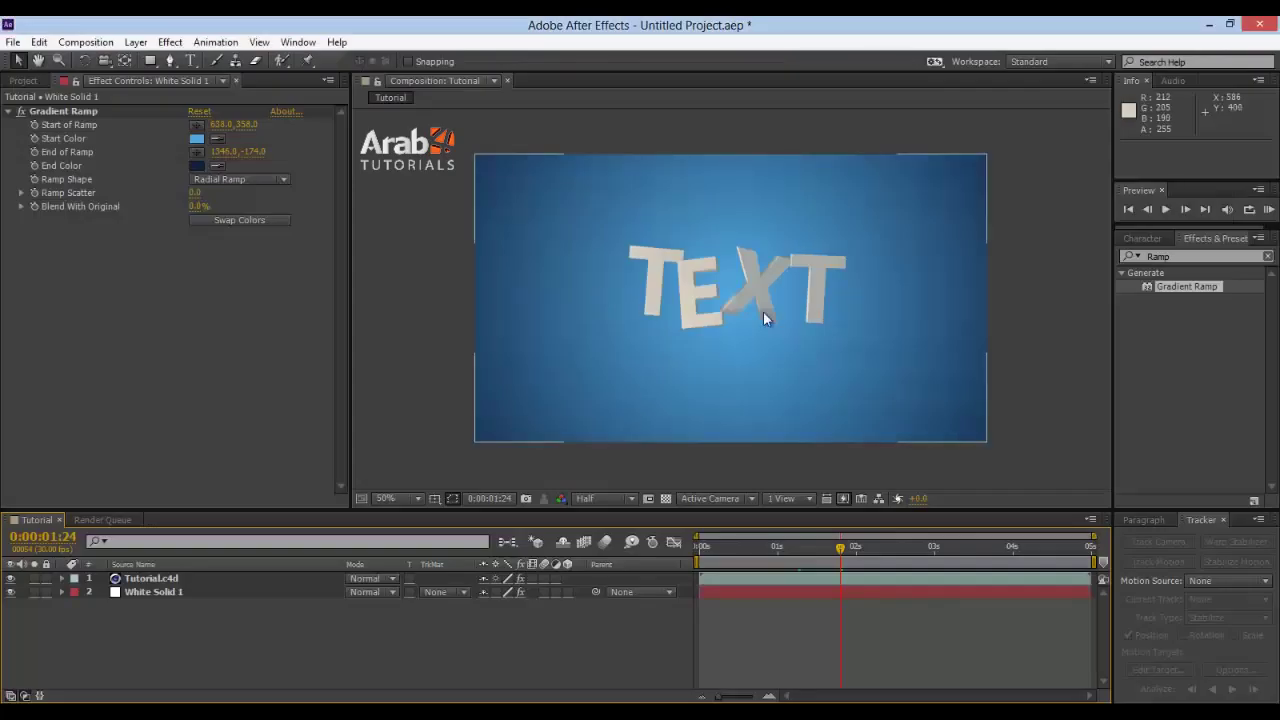
Save the Tutorial.c4d scene in CINEMA 4D and return to After Effects to update the composition
{"action": "key", "text": "alt+Tab"}
{"action": "key", "text": "ctrl+s"}
{"action": "key", "text": "alt+Tab"}
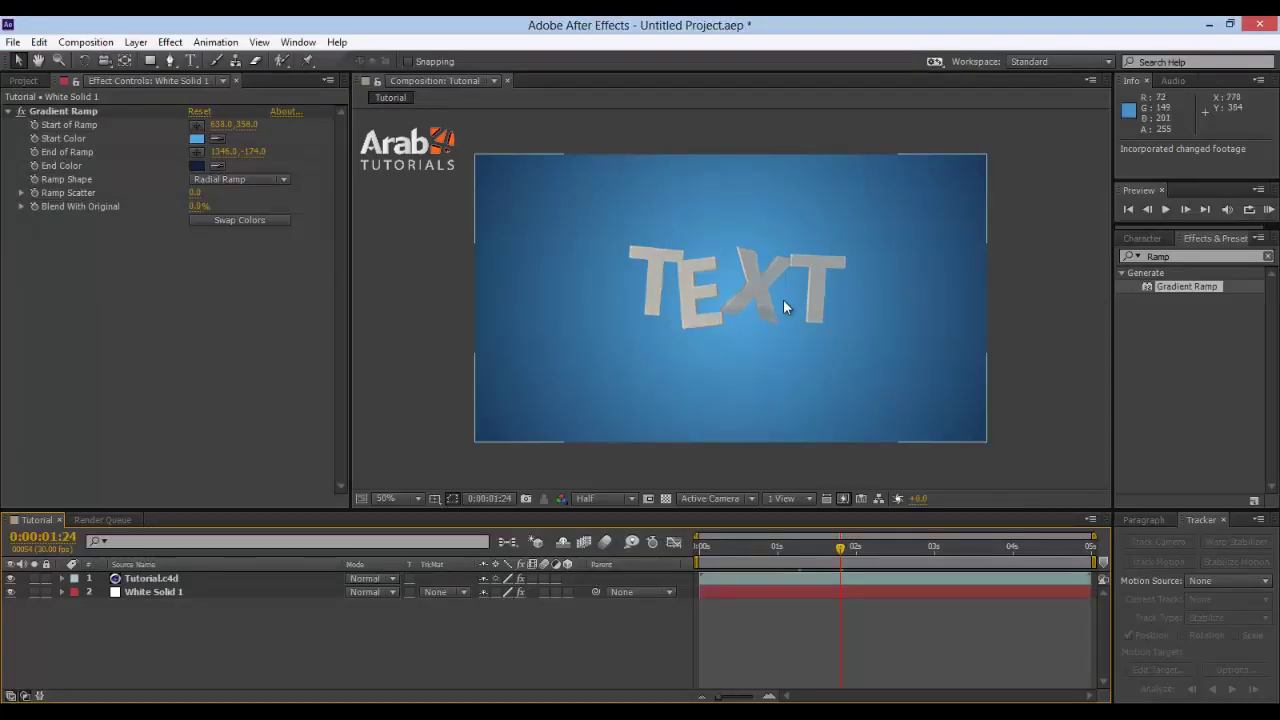
Switch to CINEMA 4D, set the intensity of Light.2 to 90% and return to After Effects
{"action": "key", "text": "alt+Tab"}
{"action": "left_click", "coordinate": [911, 87]}
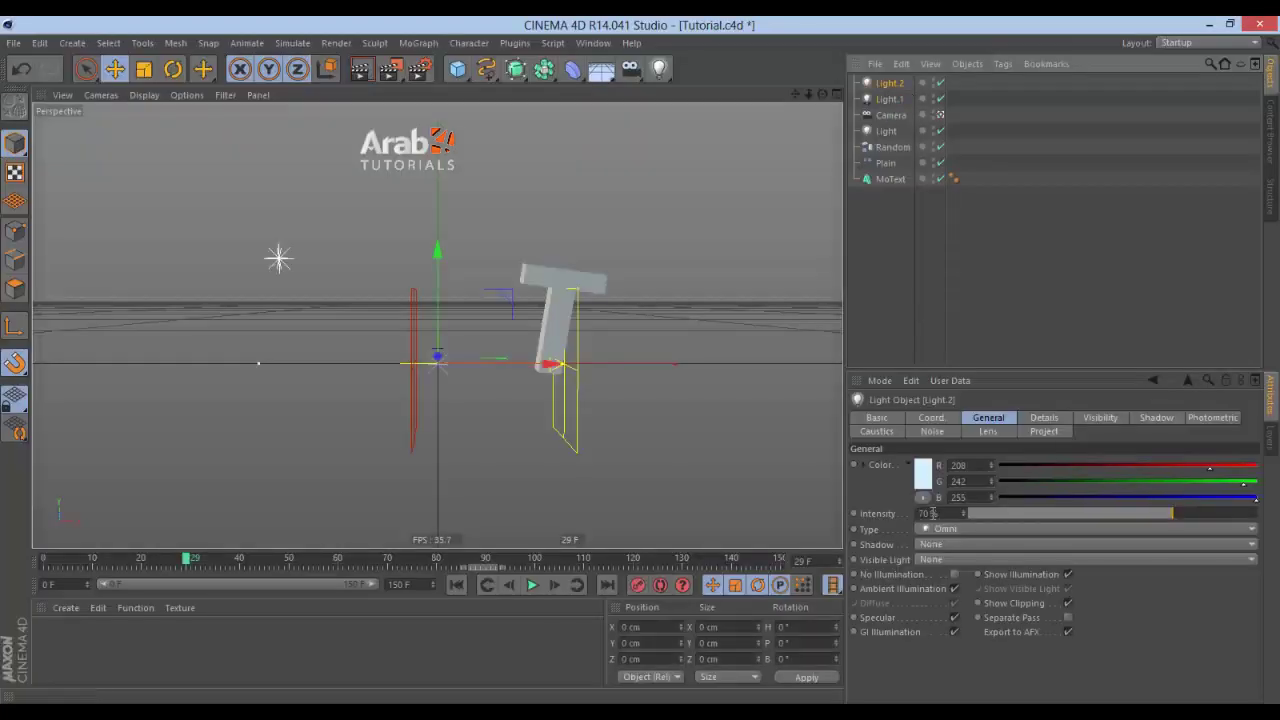
{"action": "left_click", "coordinate": [952, 513]}
{"action": "type", "text": "100"}
{"action": "key", "text": "Return"}
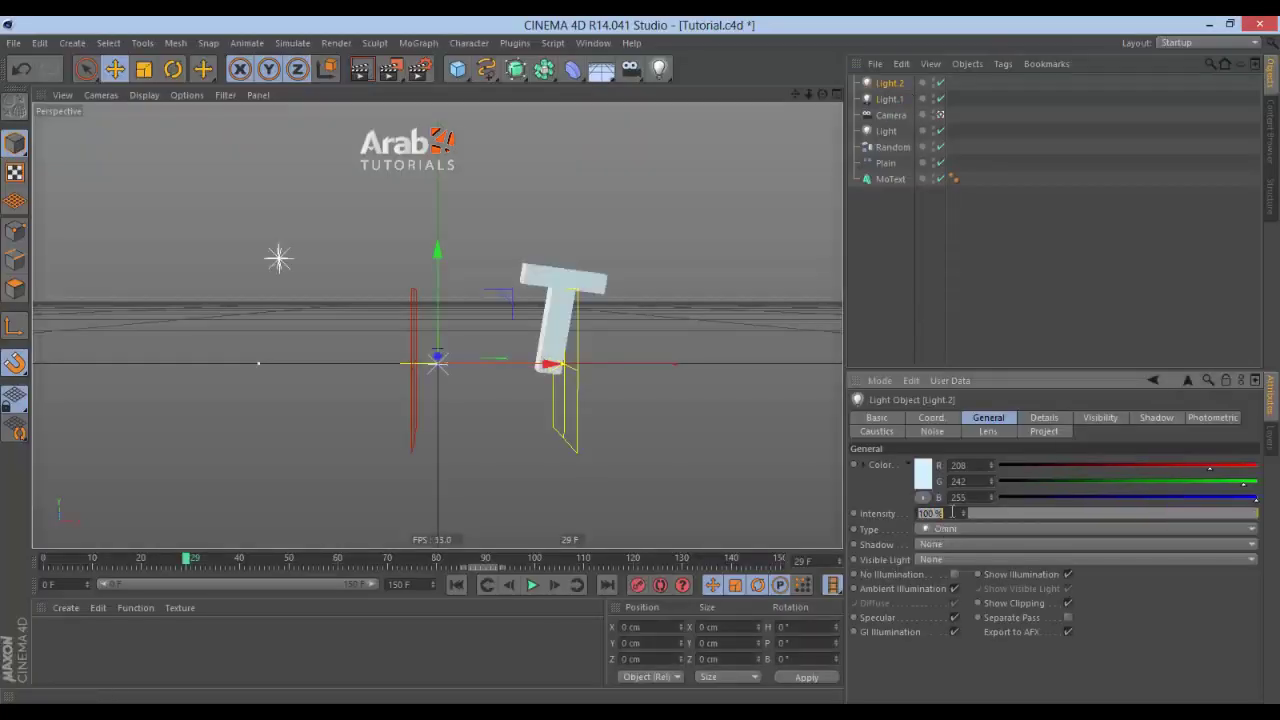
{"action": "type", "text": "90"}
{"action": "key", "text": "Return"}
{"action": "key", "text": "alt+Tab"}
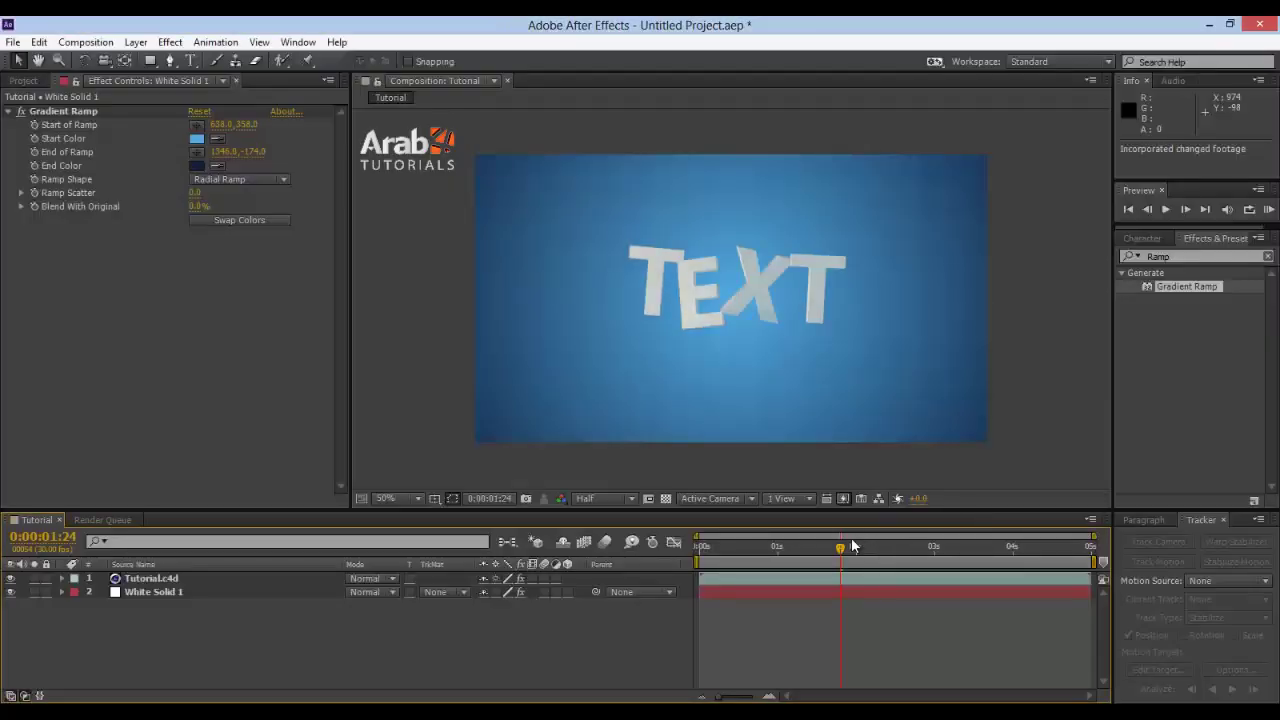
Go to 0:00:03:06 and extract the CINEMA 4D scene data from the Tutorial.c4d layer into the composition
{"action": "left_click_drag", "start_coordinate": [792, 548], "coordinate": [950, 556]}
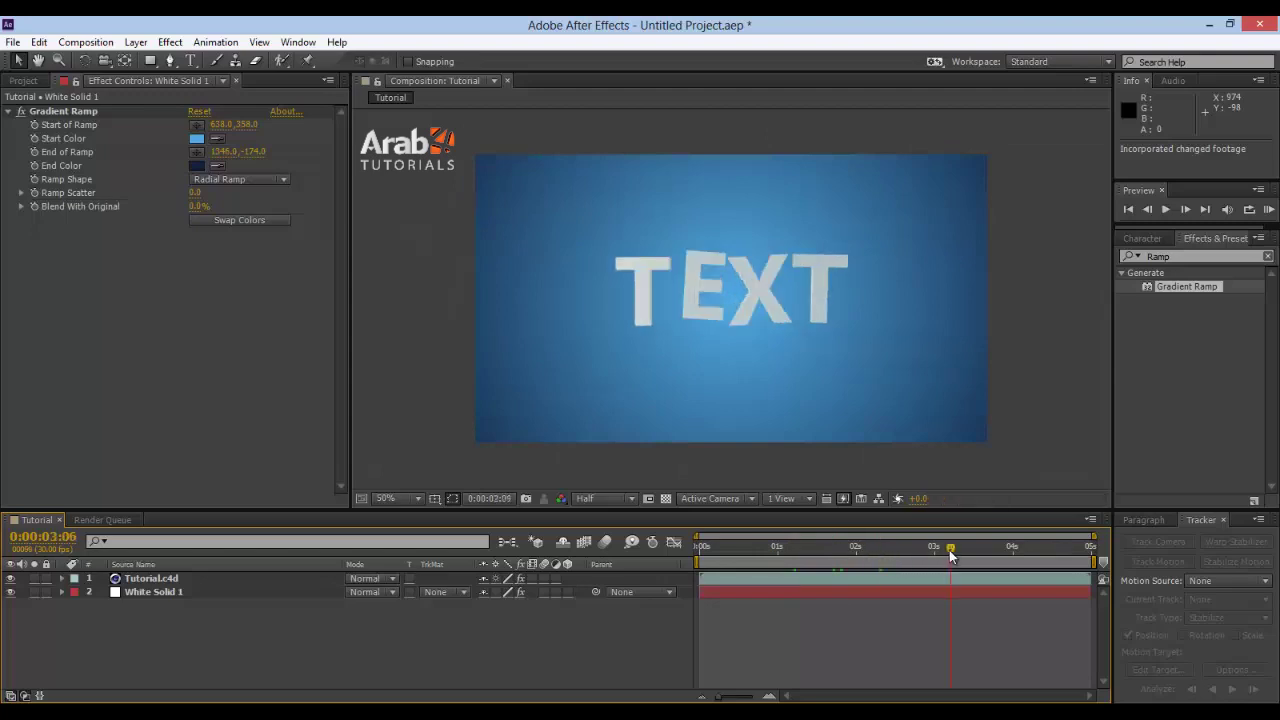
{"action": "left_click", "coordinate": [174, 592]}
{"action": "left_click", "coordinate": [150, 579]}
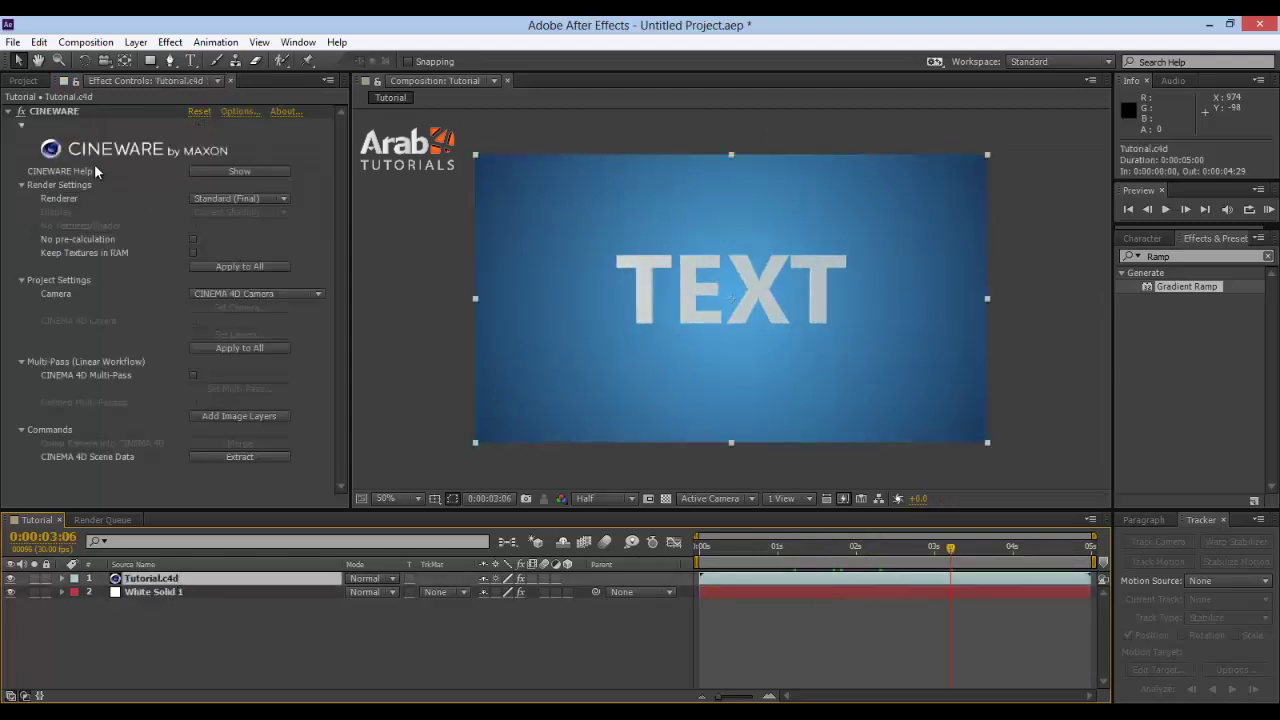
{"action": "left_click", "coordinate": [127, 467]}
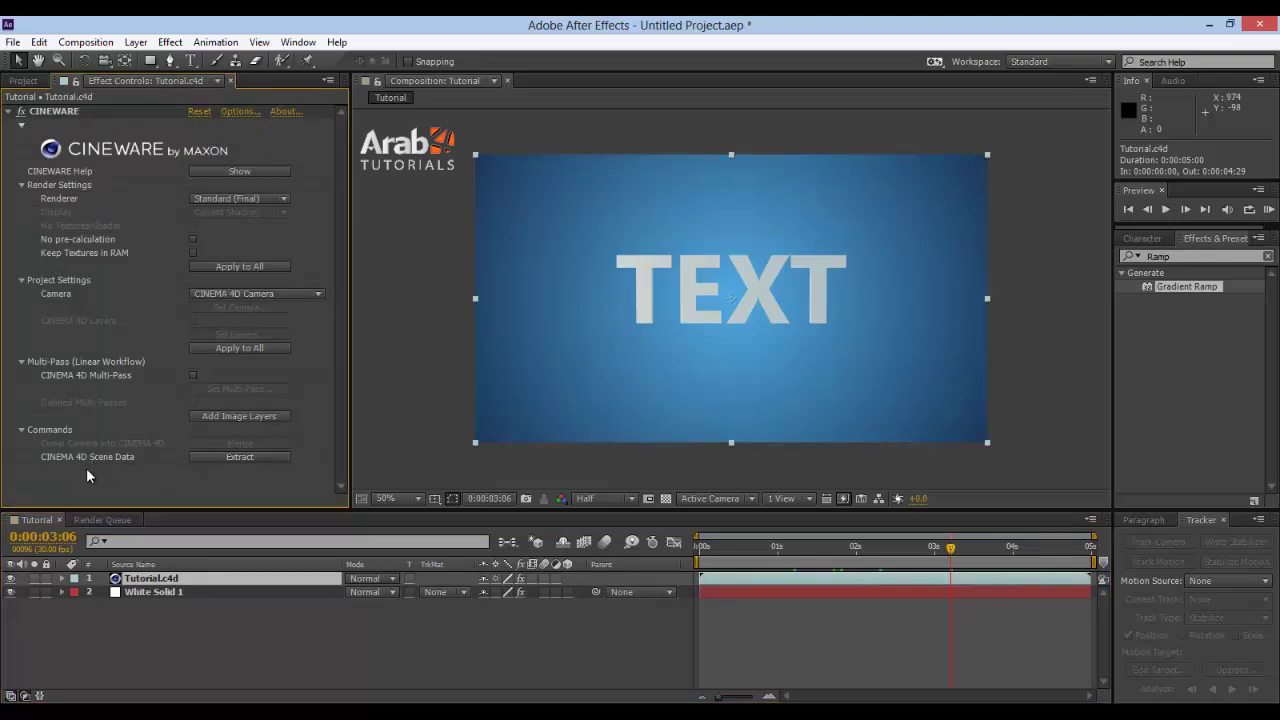
{"action": "left_click", "coordinate": [241, 460]}
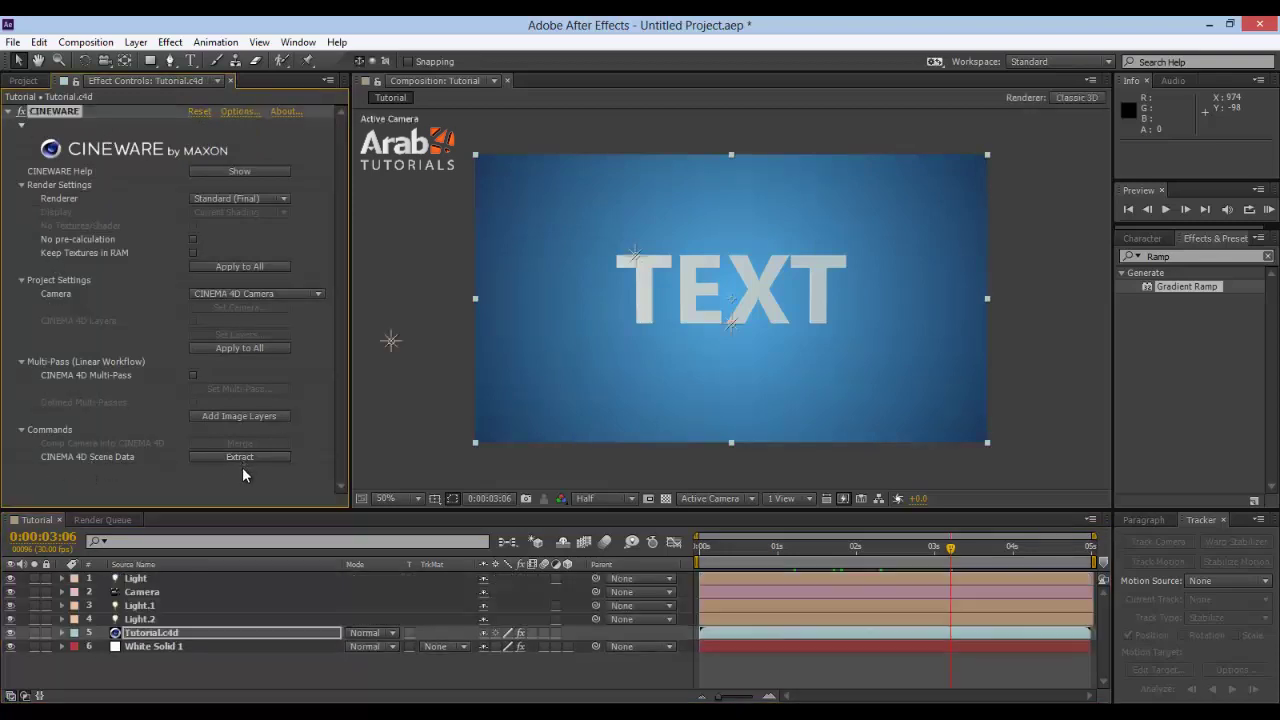
Select the extracted Light layer and check its movement over the text up to 0:00:03:23
{"action": "left_click", "coordinate": [153, 581]}
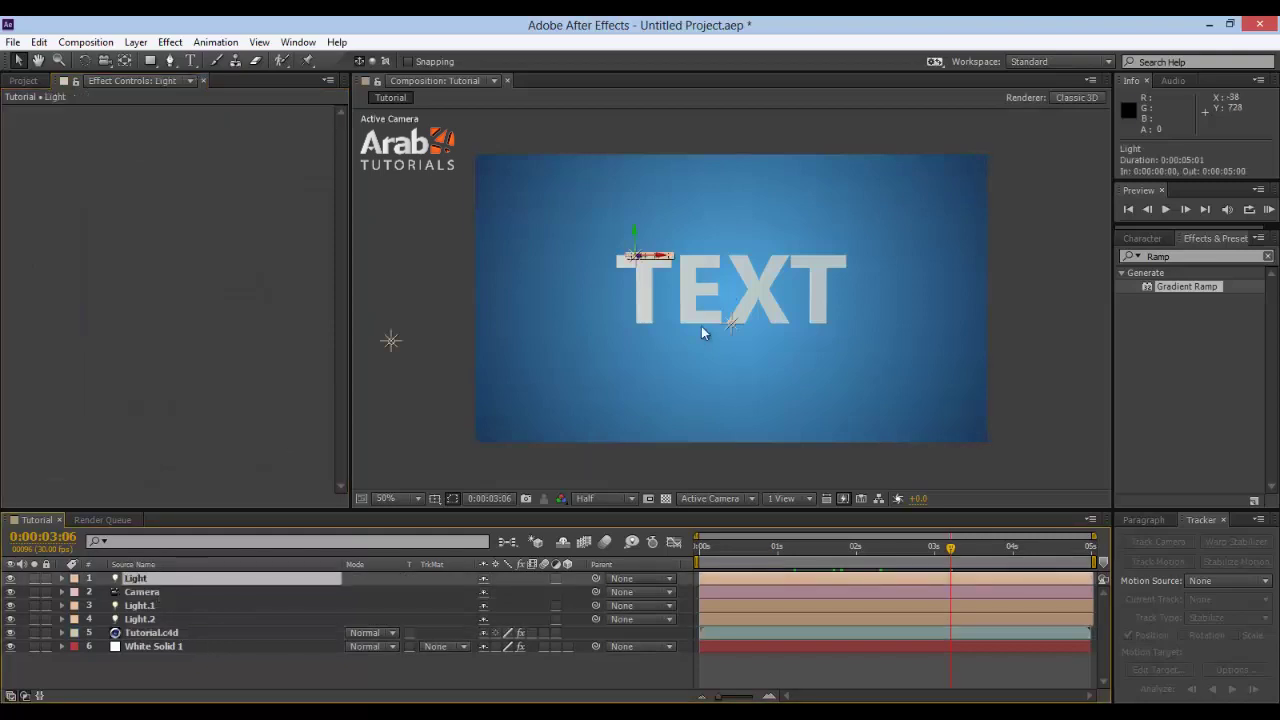
{"action": "key", "text": "KP_0"}
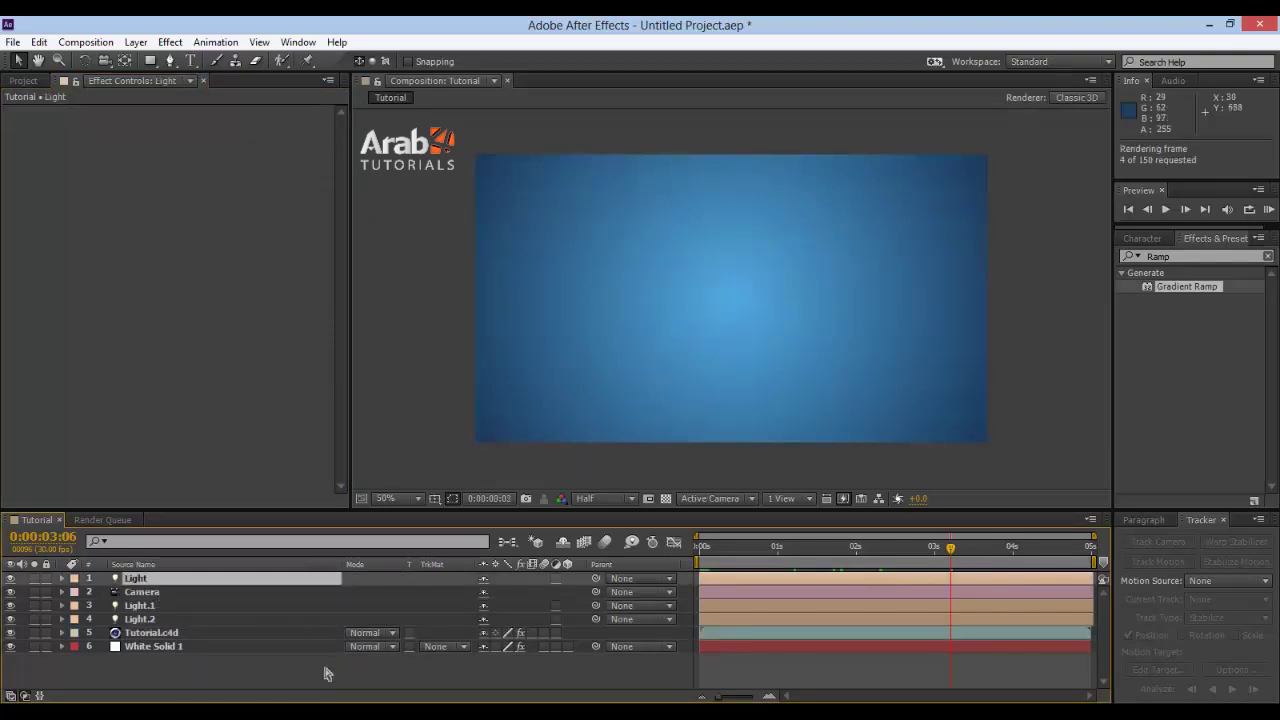
{"action": "key", "text": "space"}
{"action": "key", "text": "space"}
{"action": "left_click", "coordinate": [966, 551]}
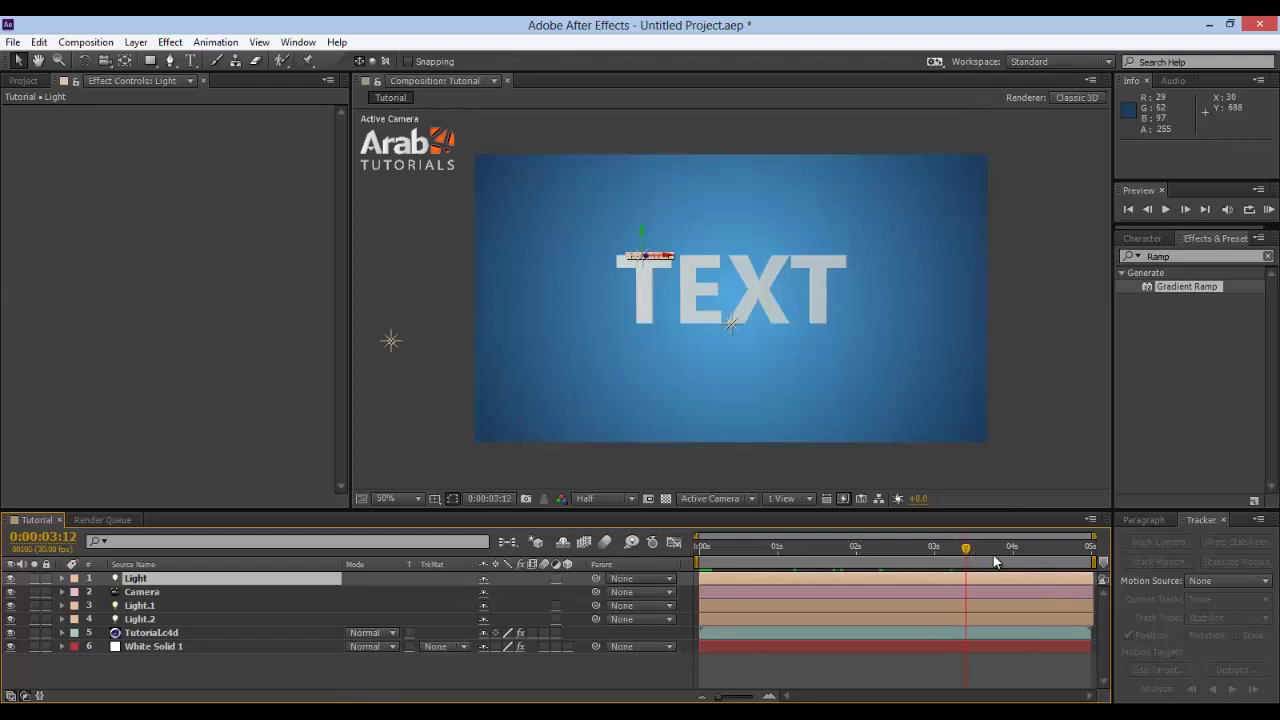
{"action": "left_click", "coordinate": [995, 560]}
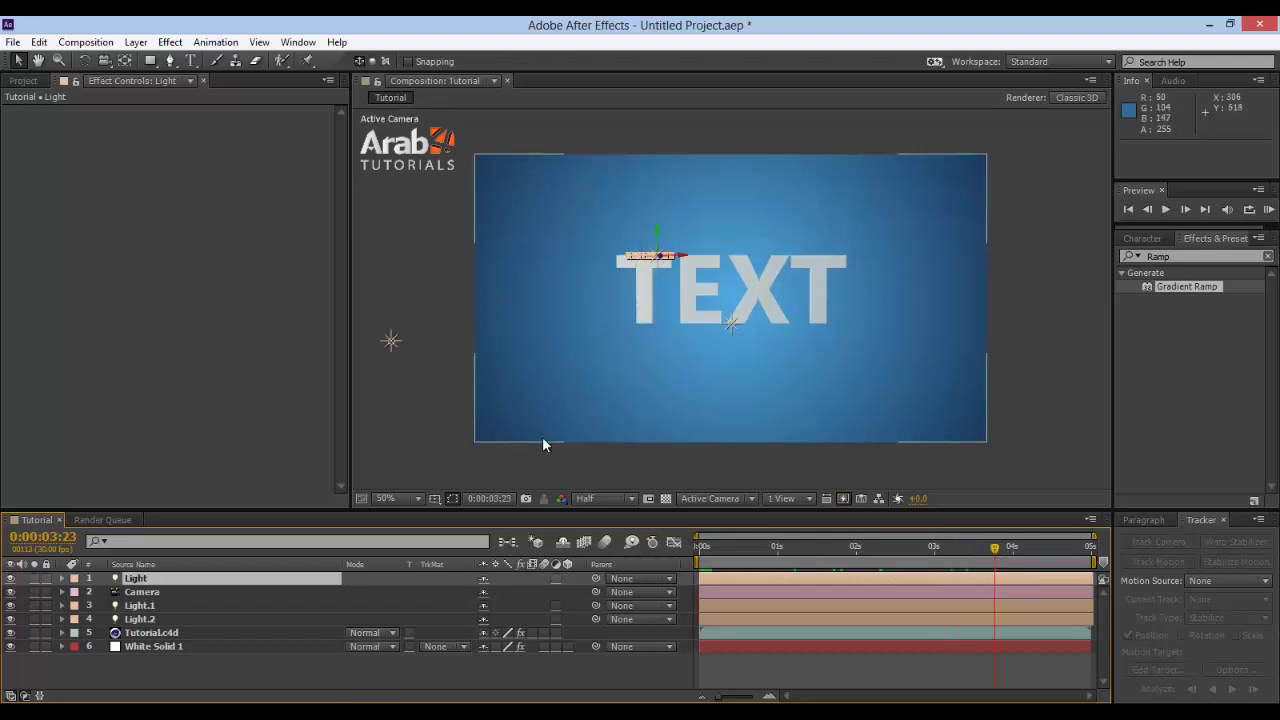
Delete the Light.1 and Light.2 layers from the composition
{"action": "left_click", "coordinate": [147, 606]}
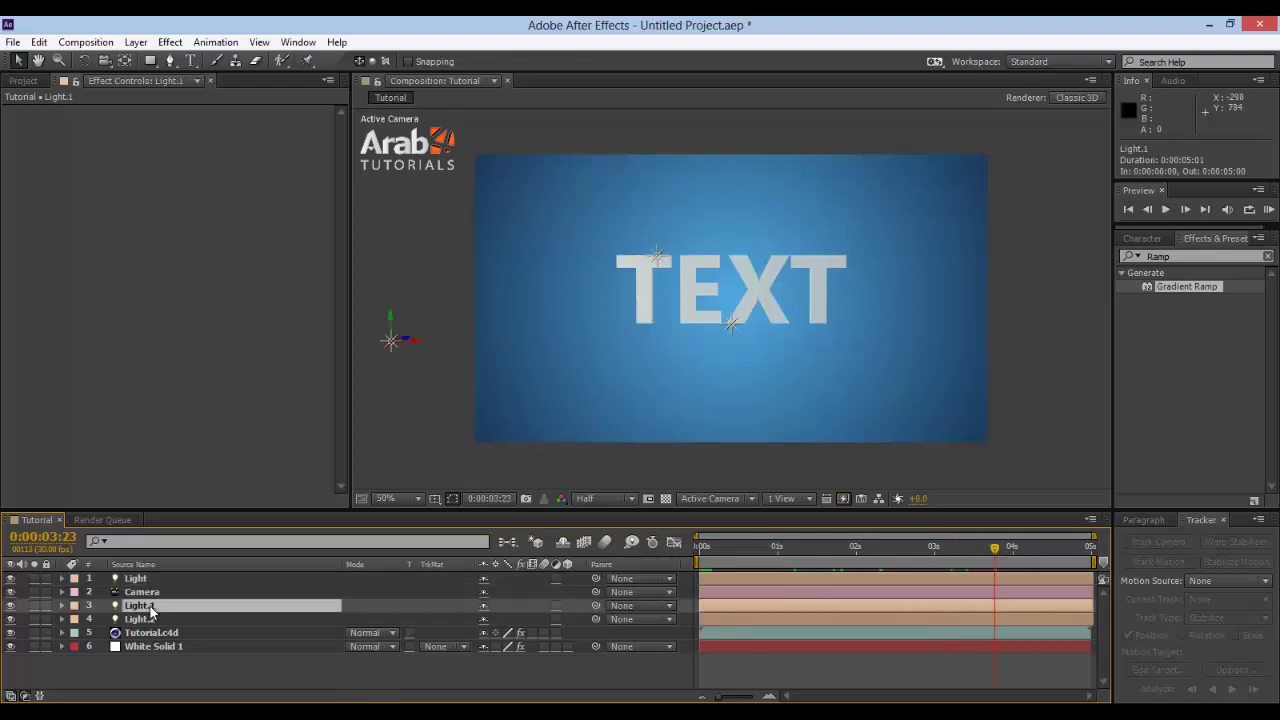
{"action": "key", "text": "Delete"}
{"action": "key", "text": "Delete"}
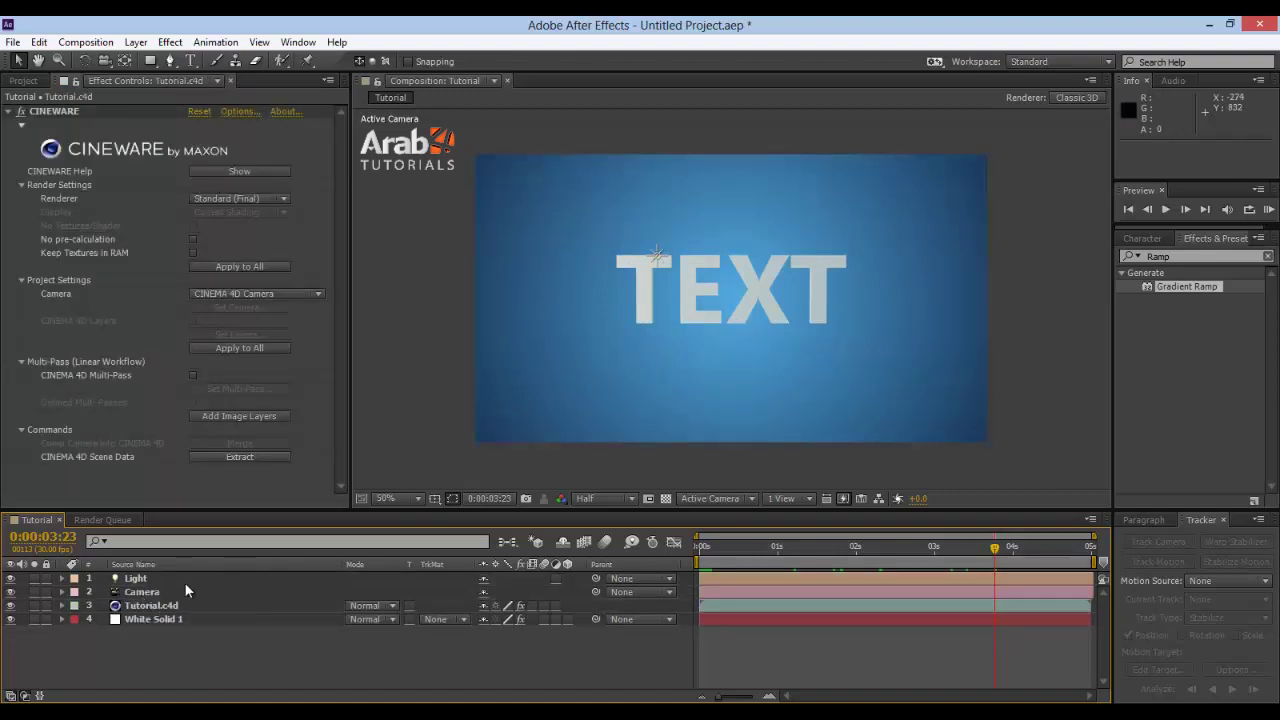
{"action": "left_click", "coordinate": [185, 588]}
{"action": "key", "text": "Delete"}
{"action": "key", "text": "ctrl+z"}
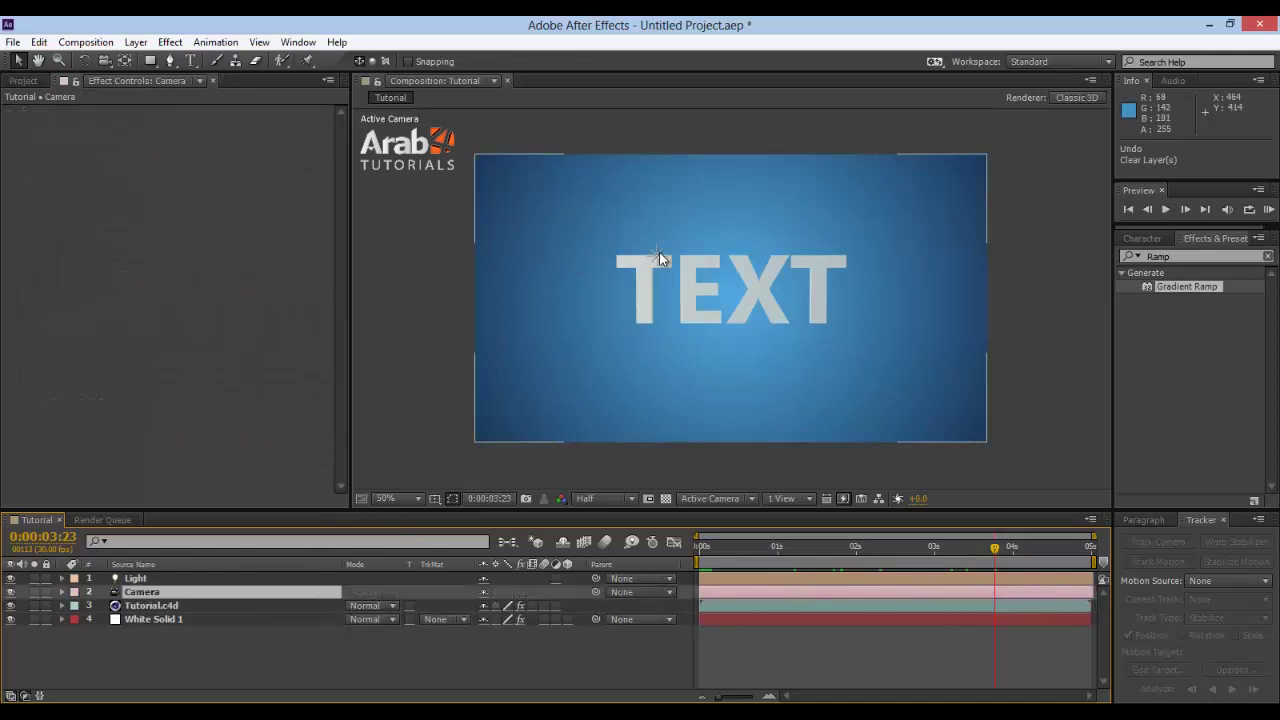
Add a new full-frame white solid above the Light layer, keeping the default solid settings
{"action": "left_click", "coordinate": [237, 630]}
{"action": "left_click", "coordinate": [141, 581]}
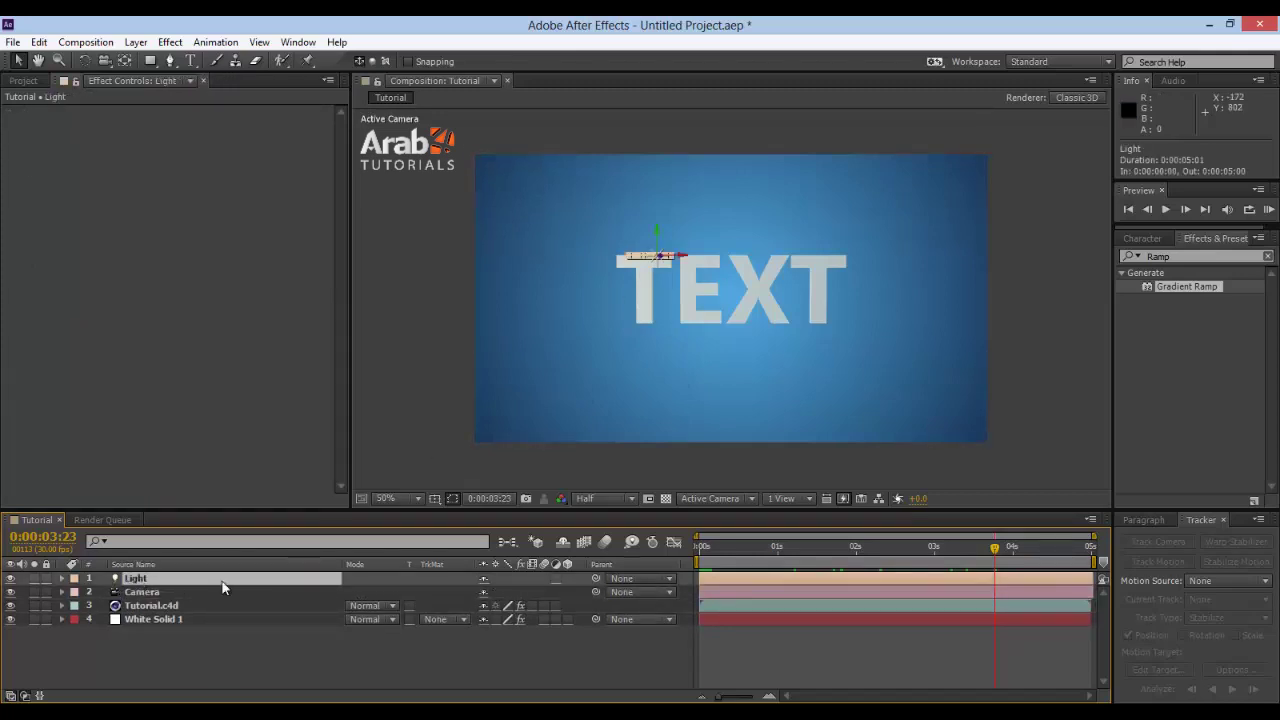
{"action": "left_click", "coordinate": [249, 662]}
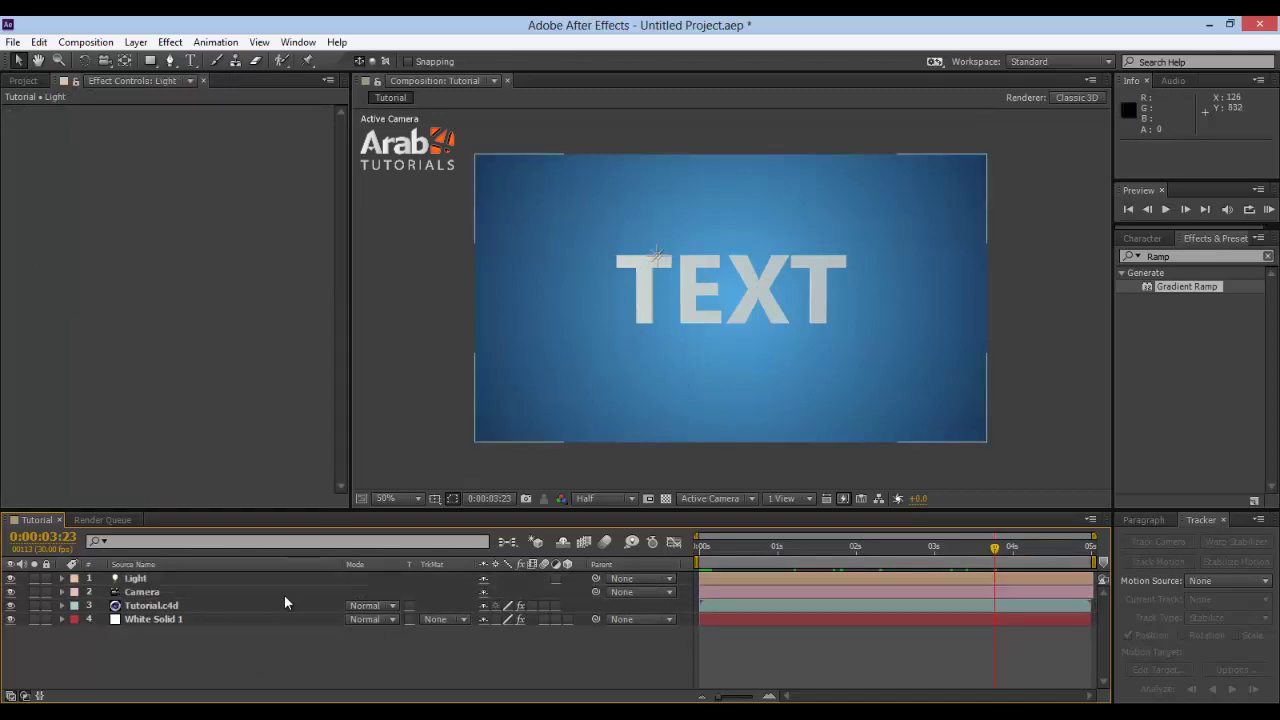
{"action": "key", "text": "ctrl+0"}
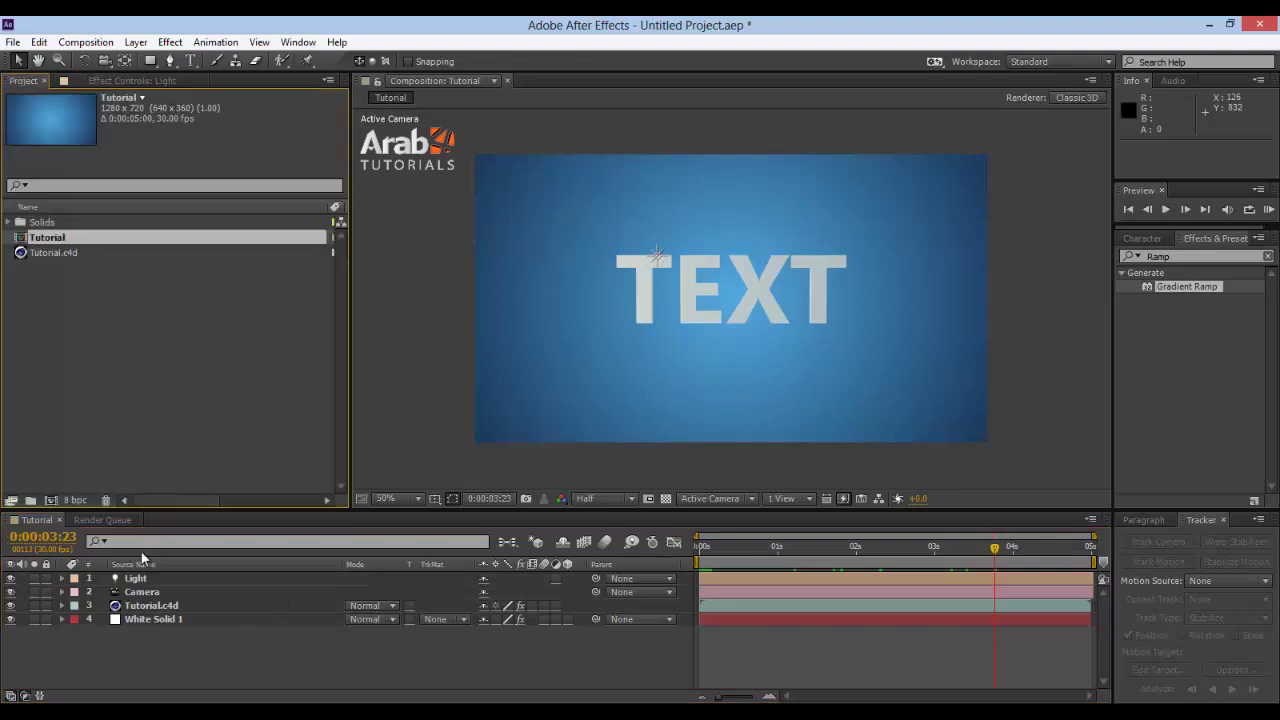
{"action": "right_click", "coordinate": [170, 652]}
{"action": "mouse_move", "coordinate": [232, 480]}
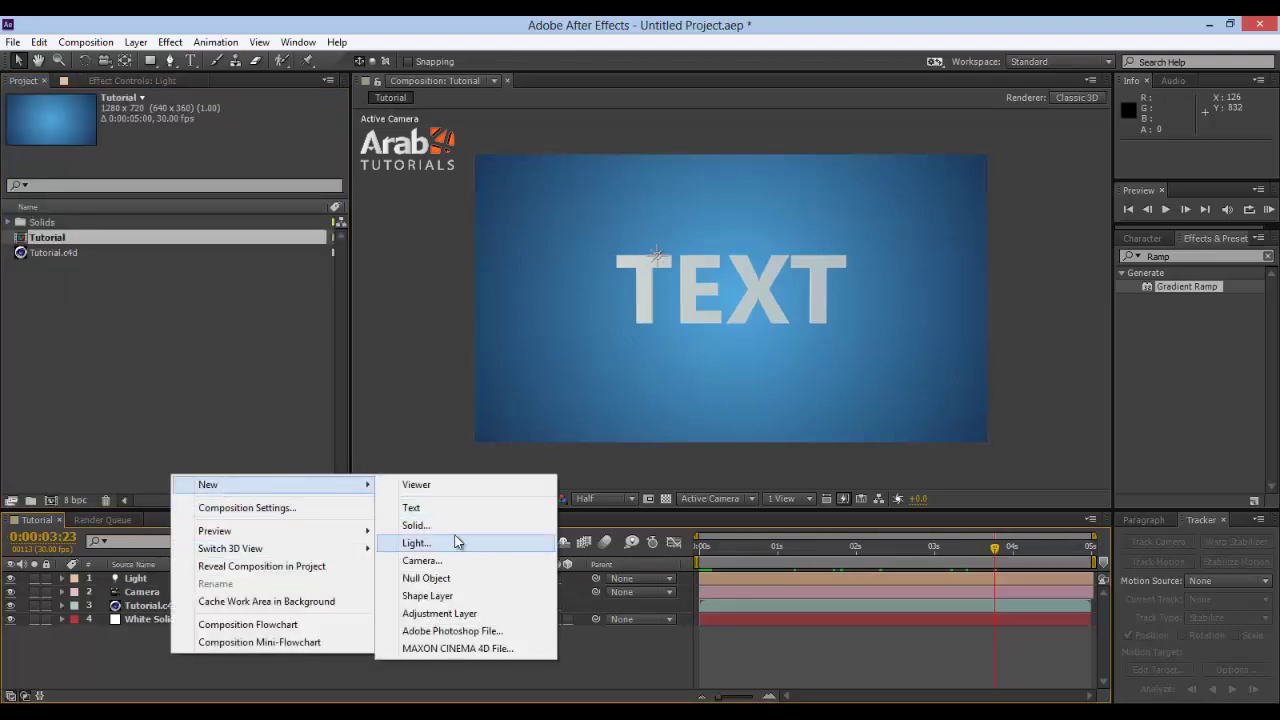
{"action": "left_click", "coordinate": [415, 525]}
{"action": "key", "text": "Return"}
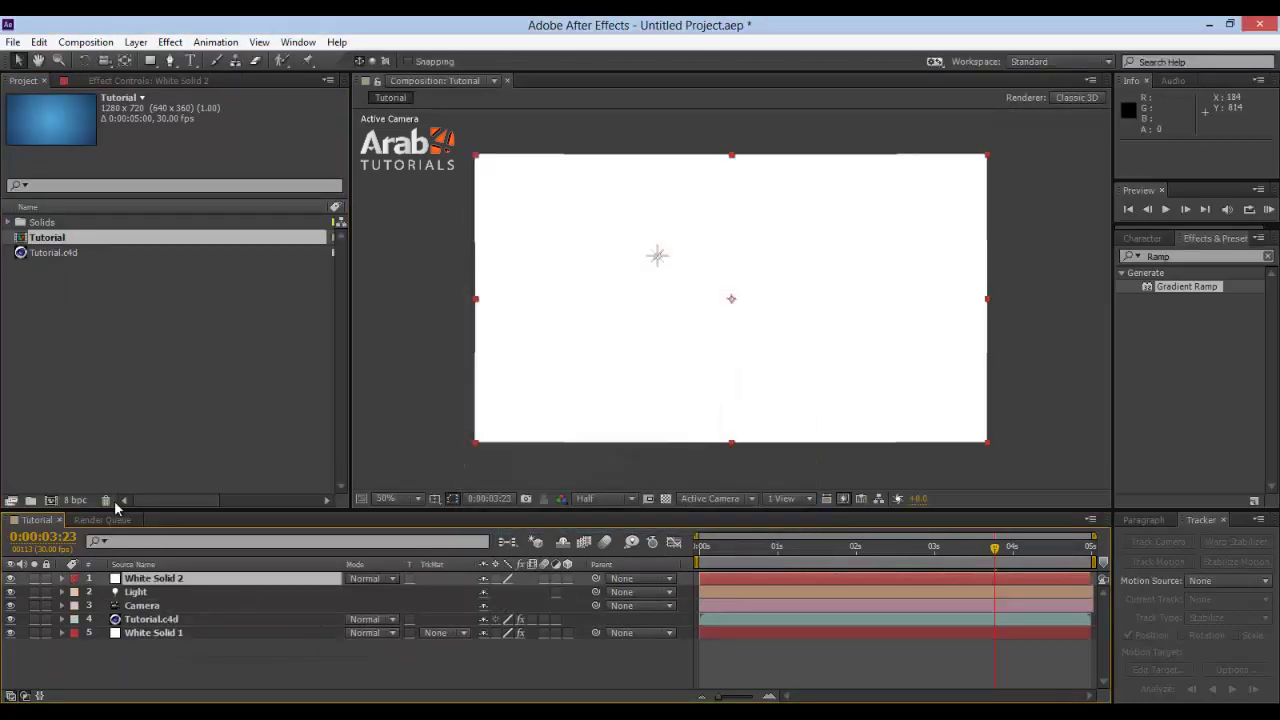
{"action": "left_click", "coordinate": [1177, 257]}
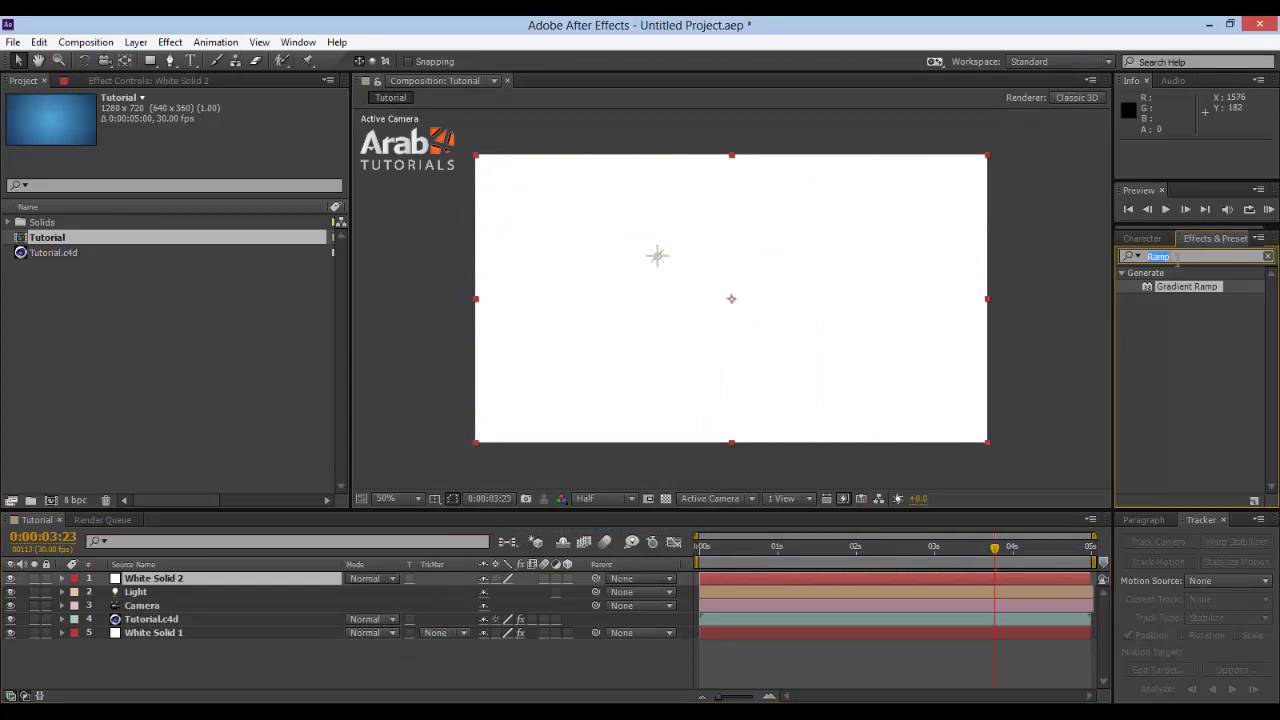
{"action": "type", "text": "Lens"}
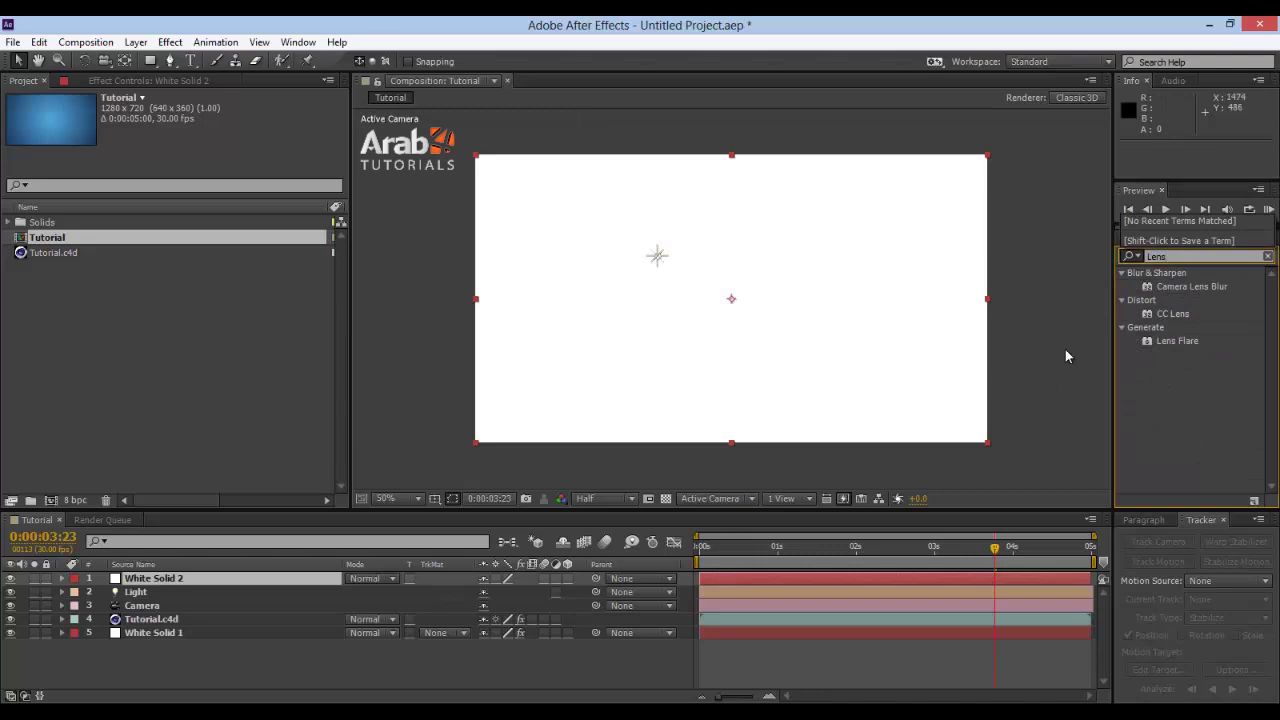
{"action": "key", "text": "BackSpace"}
{"action": "key", "text": "BackSpace"}
{"action": "key", "text": "BackSpace"}
{"action": "key", "text": "BackSpace"}
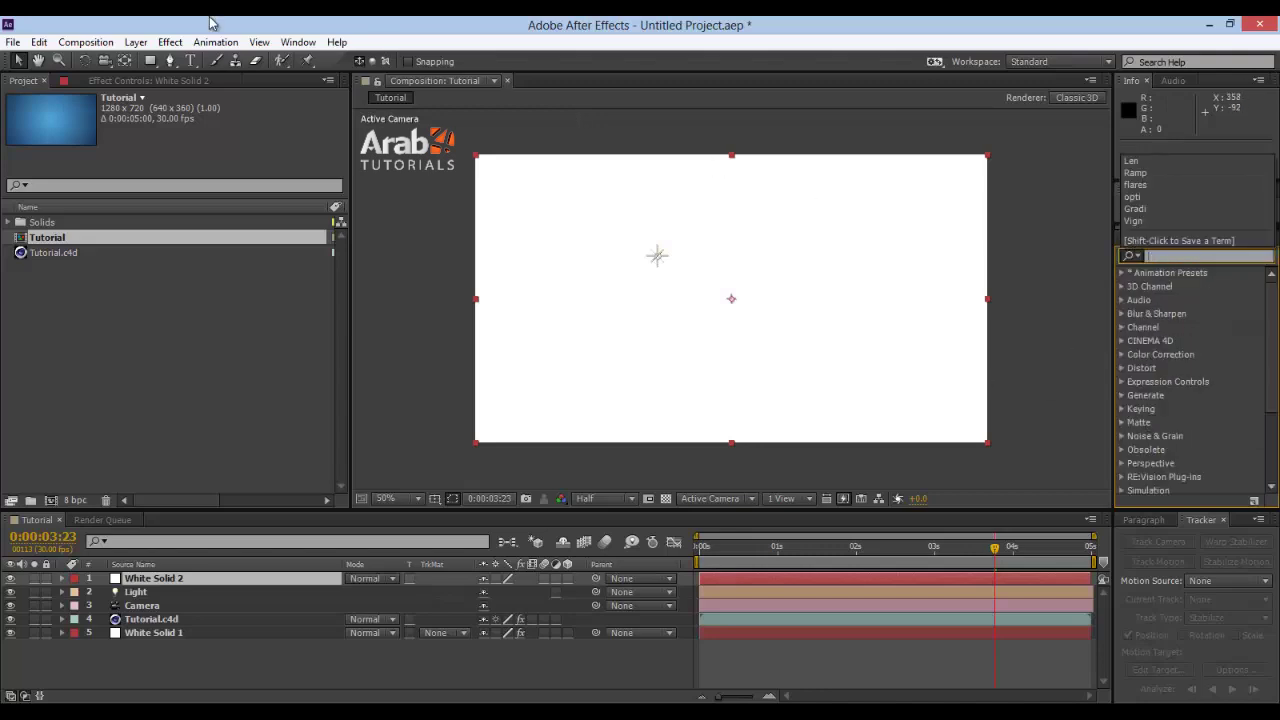
Apply the Video Copilot Optical Flares effect to the White Solid 2 layer
{"action": "left_click", "coordinate": [215, 42]}
{"action": "mouse_move", "coordinate": [172, 44]}
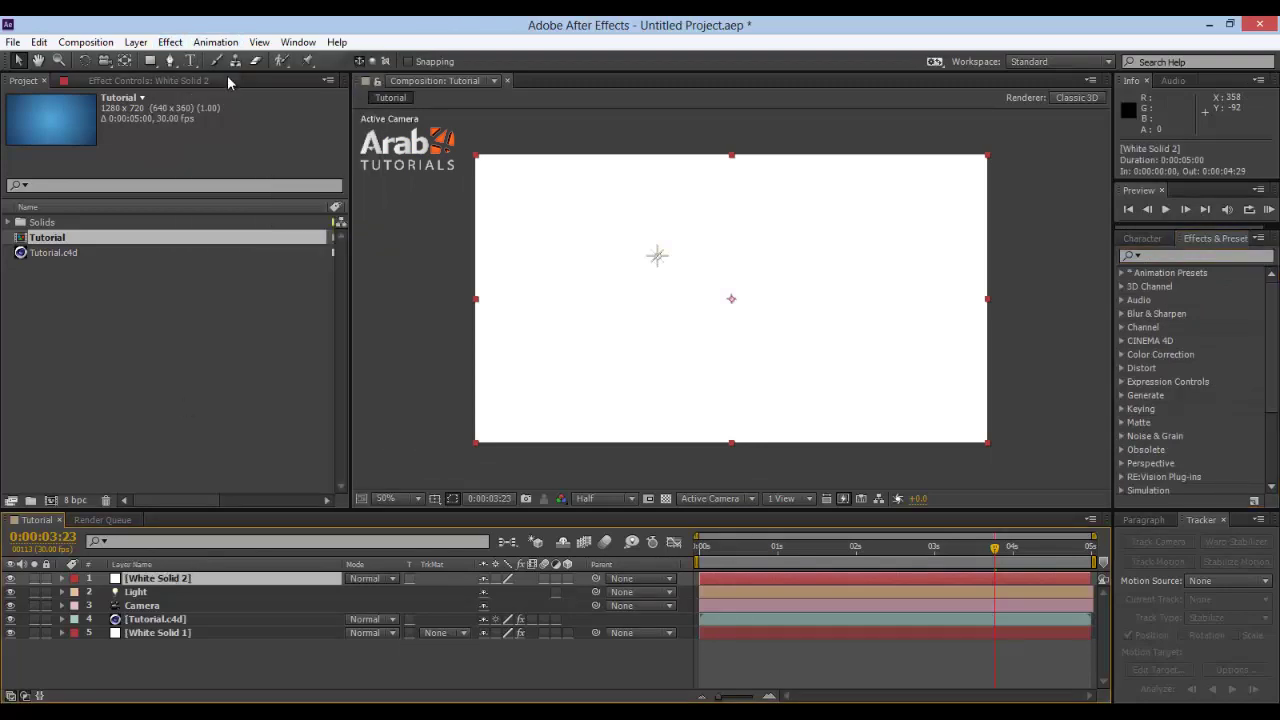
{"action": "left_click", "coordinate": [172, 42]}
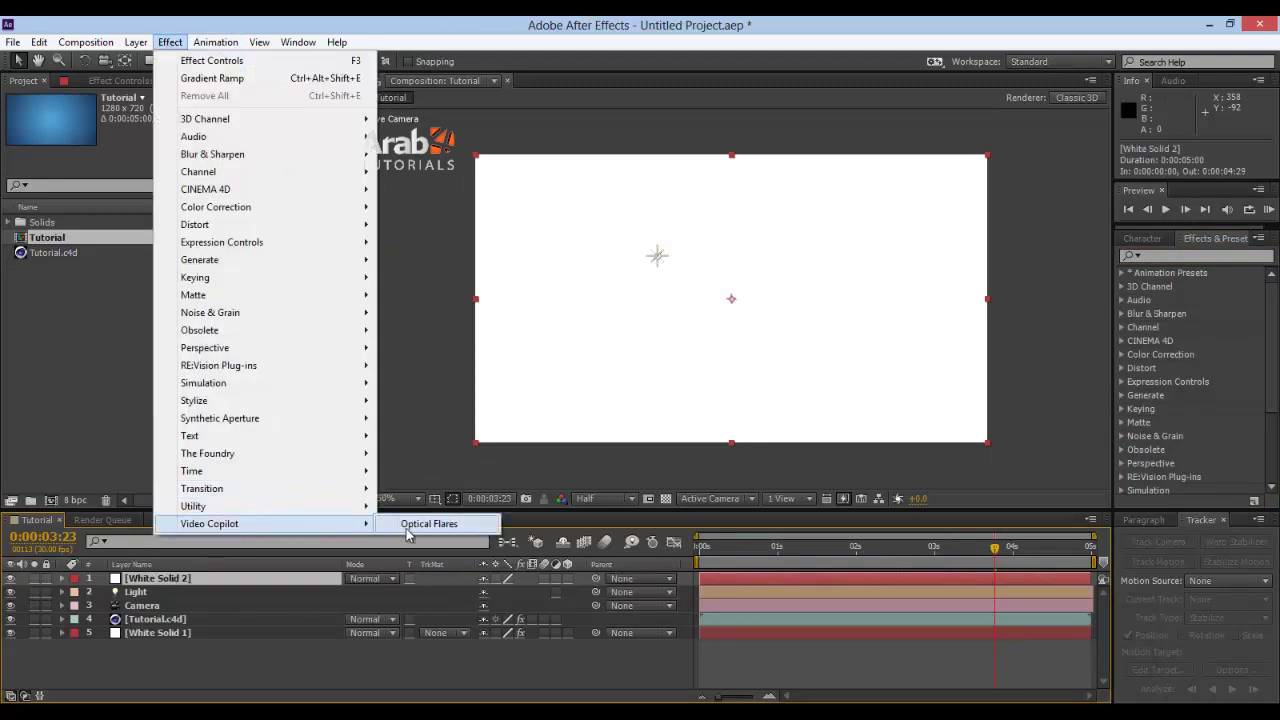
{"action": "left_click", "coordinate": [438, 524]}
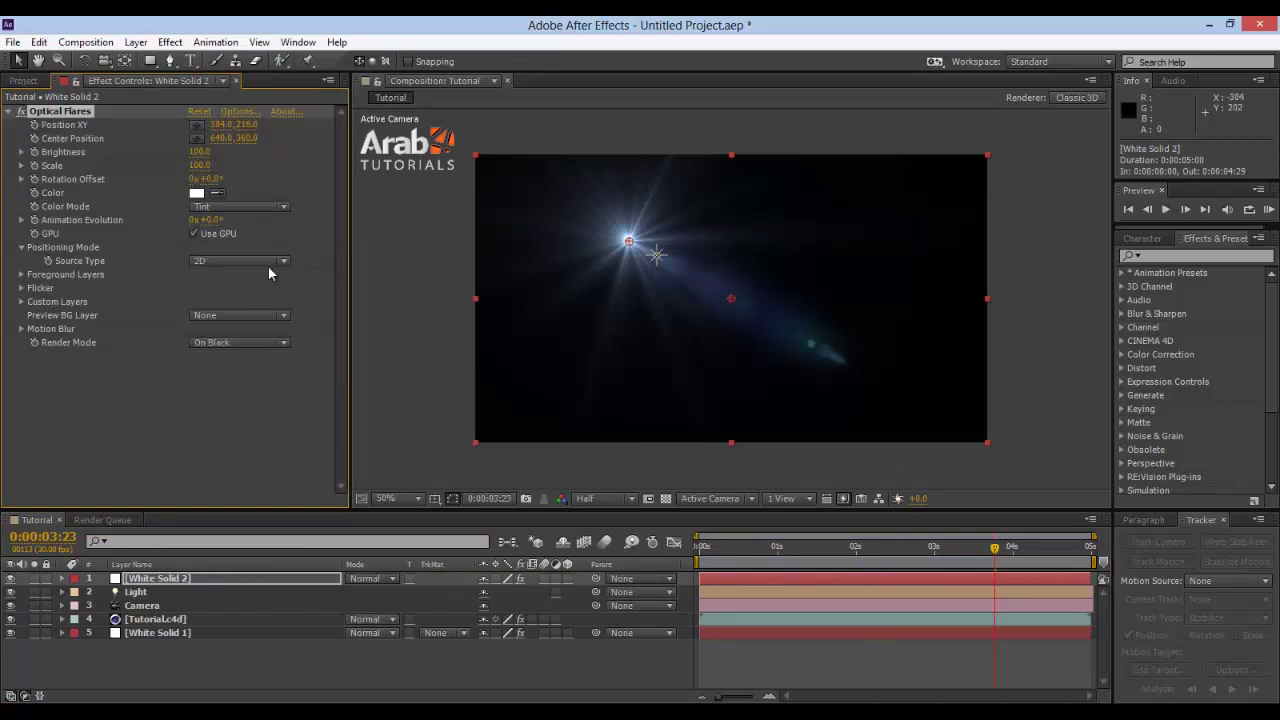
Set the positioning source type of Optical Flares to Track Lights and collapse the White Solid 2 layer's properties
{"action": "left_click", "coordinate": [78, 247]}
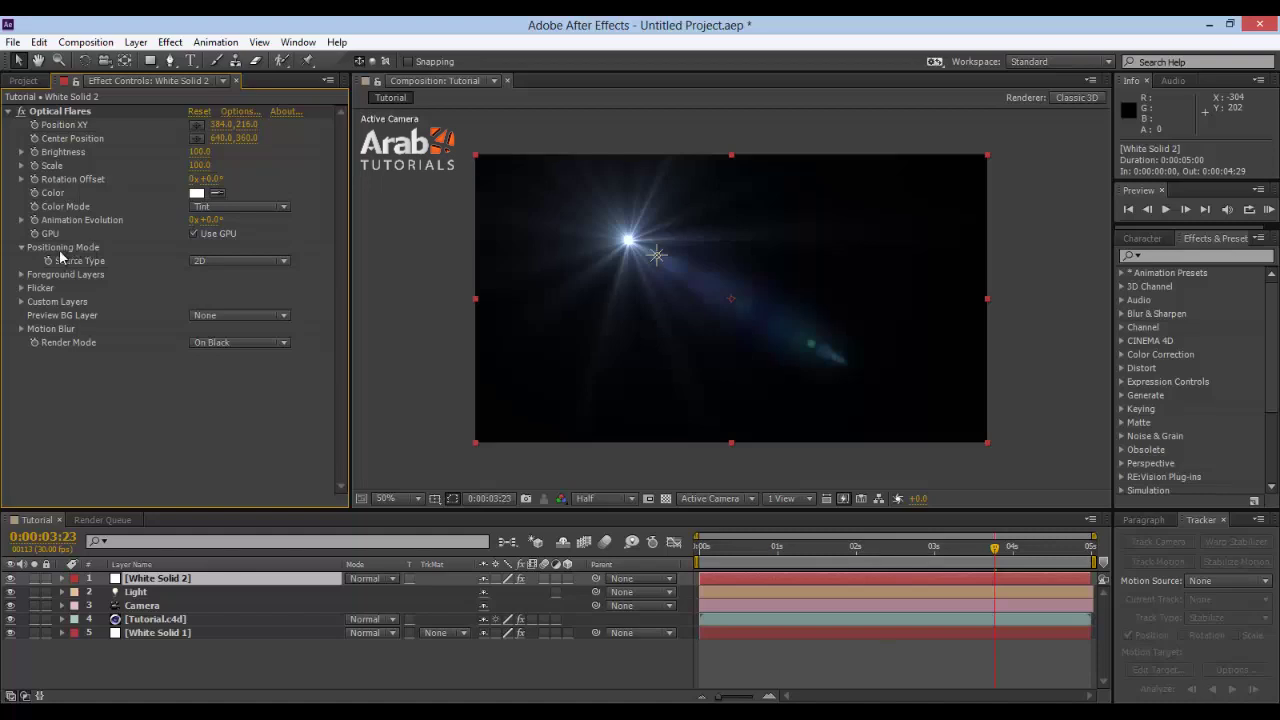
{"action": "left_click", "coordinate": [212, 260]}
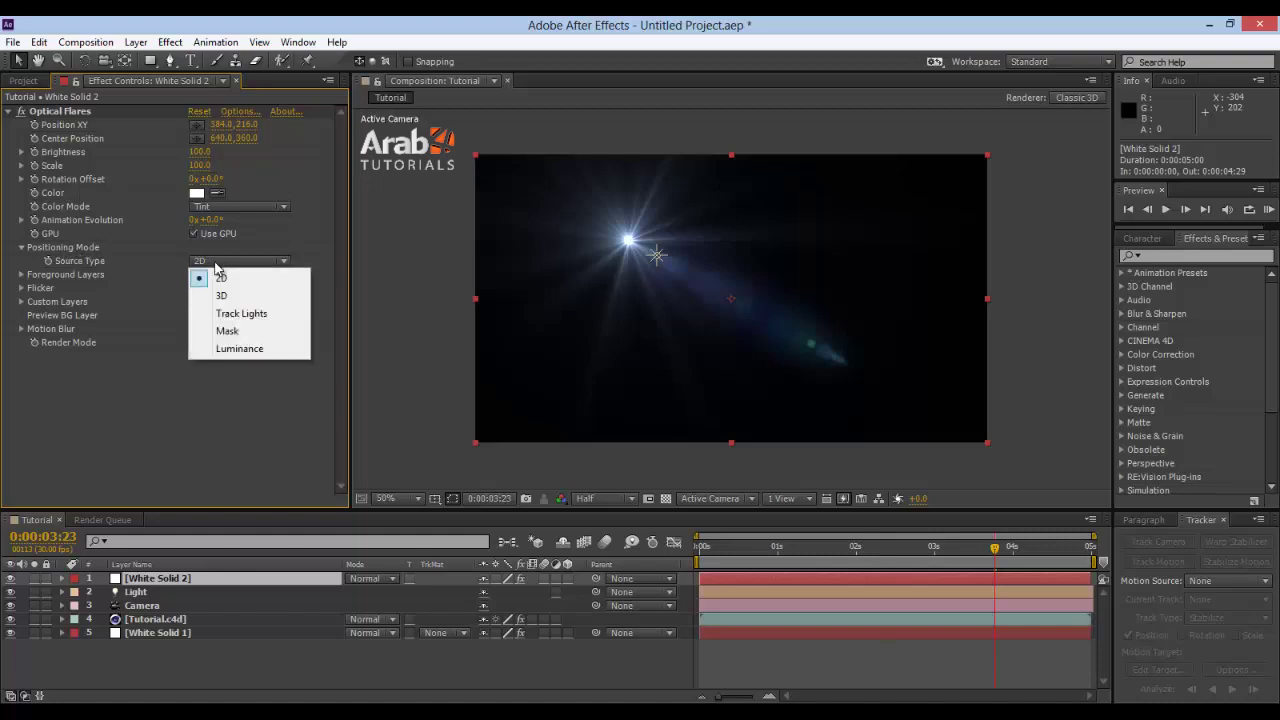
{"action": "left_click", "coordinate": [220, 313]}
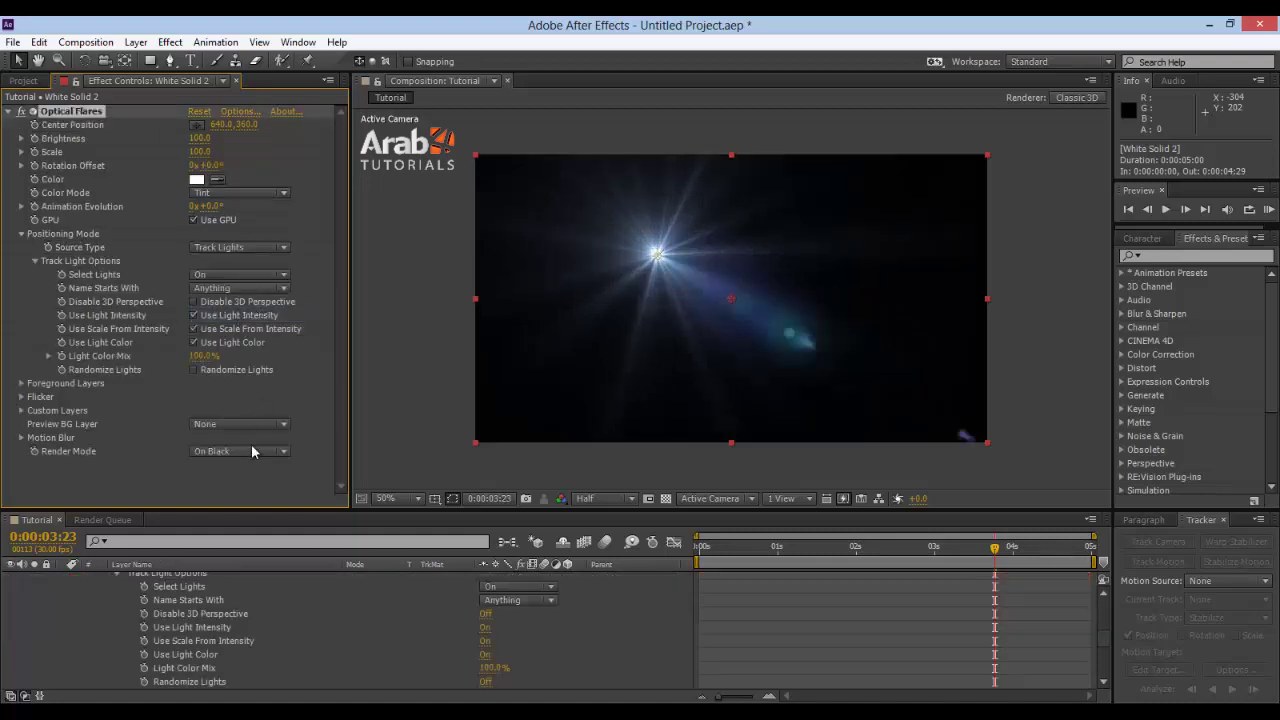
{"action": "left_click", "coordinate": [225, 288]}
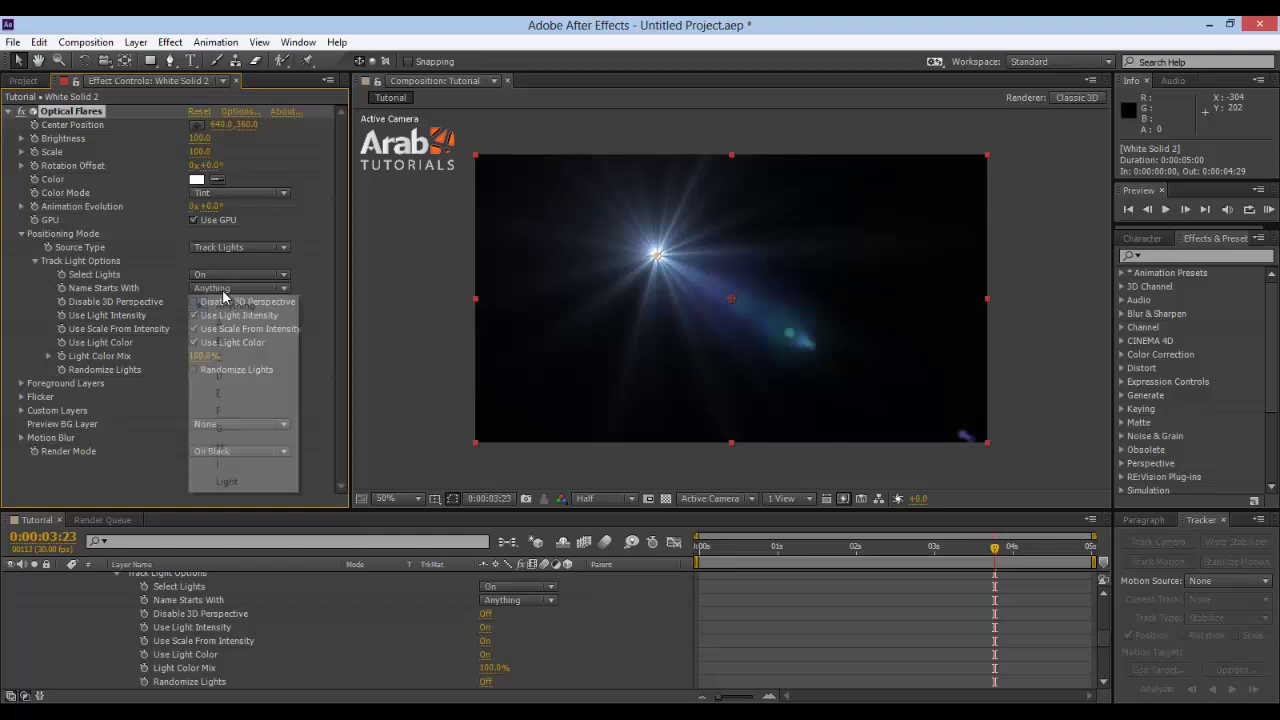
{"action": "left_click", "coordinate": [91, 614]}
{"action": "scroll", "coordinate": [110, 608], "scroll_direction": "up", "scroll_amount": 5}
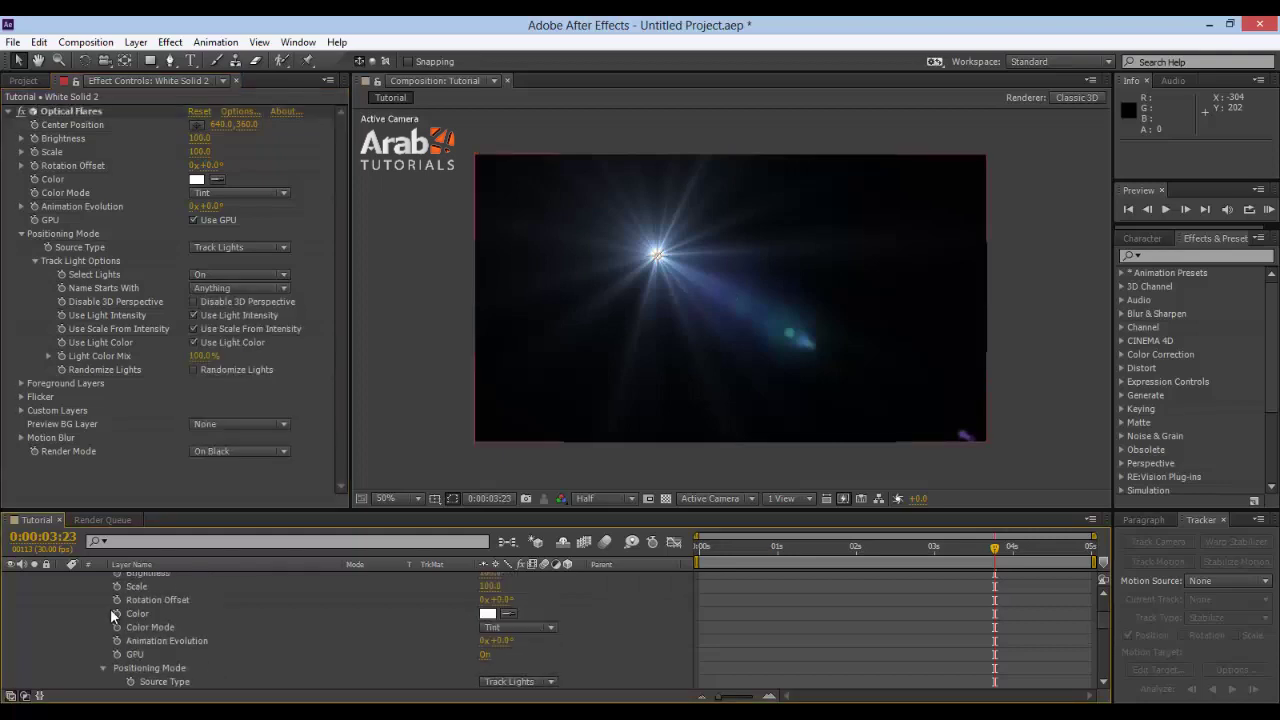
{"action": "left_click", "coordinate": [62, 579]}
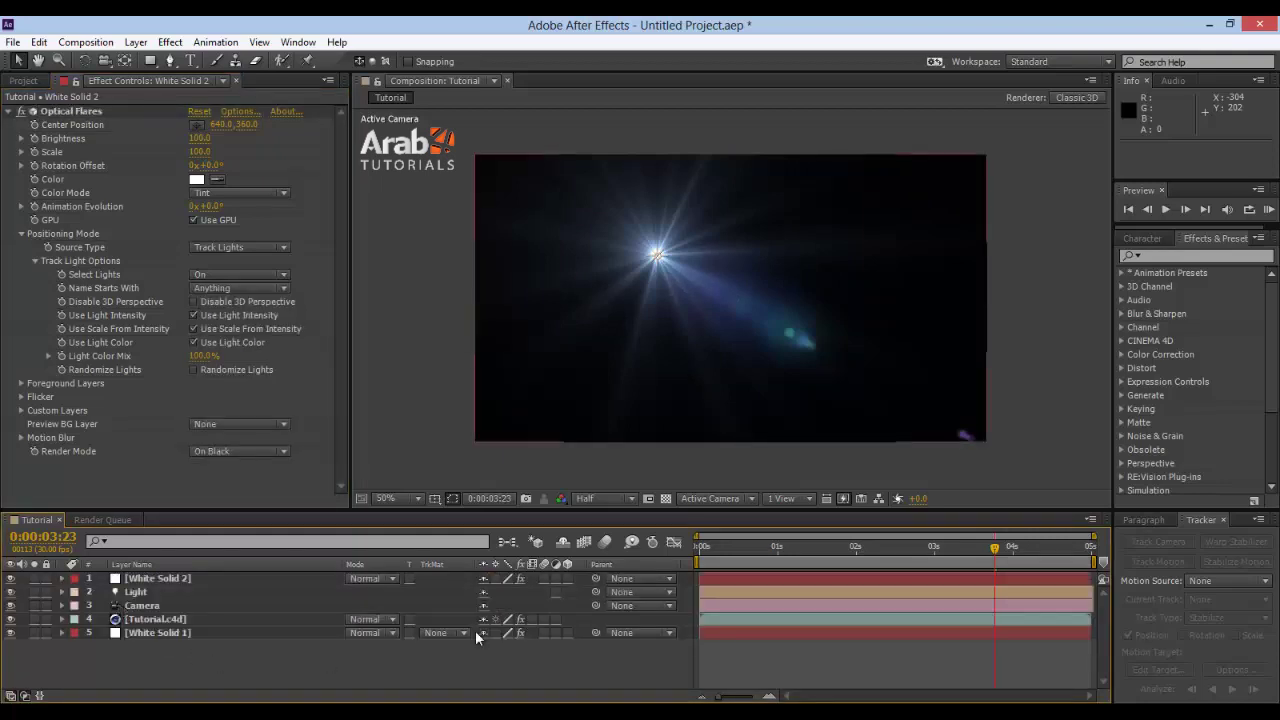
Set the Optical Flares render mode to On Transparent and collapse its positioning mode settings
{"action": "left_click_drag", "start_coordinate": [1006, 556], "coordinate": [1019, 556]}
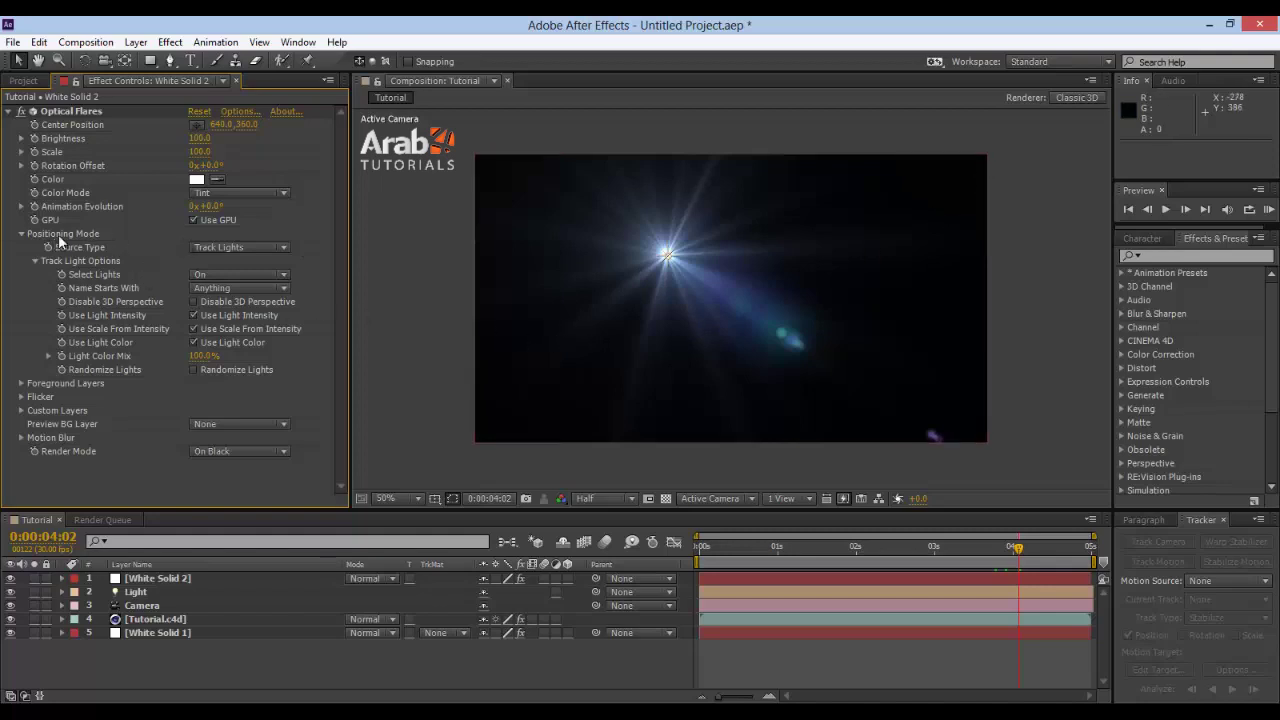
{"action": "left_click", "coordinate": [240, 192]}
{"action": "left_click", "coordinate": [320, 201]}
{"action": "left_click", "coordinate": [21, 233]}
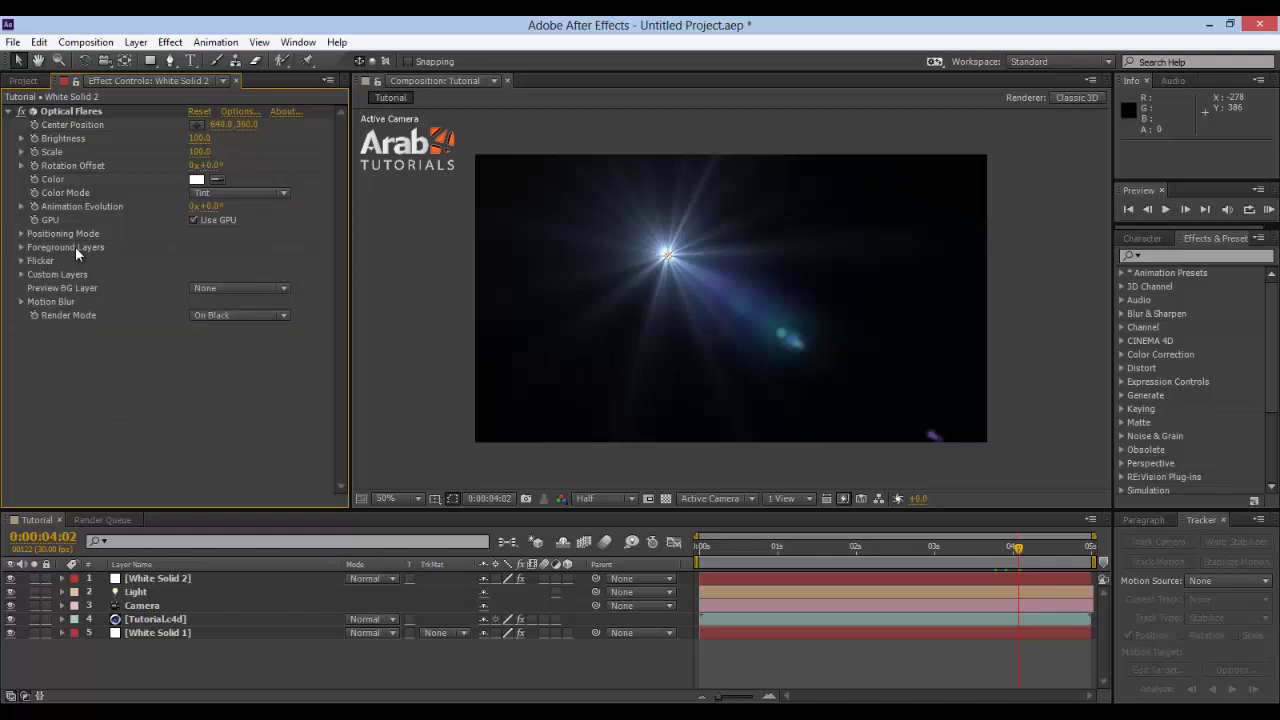
{"action": "left_click", "coordinate": [21, 247]}
{"action": "left_click", "coordinate": [21, 247]}
{"action": "left_click", "coordinate": [222, 290]}
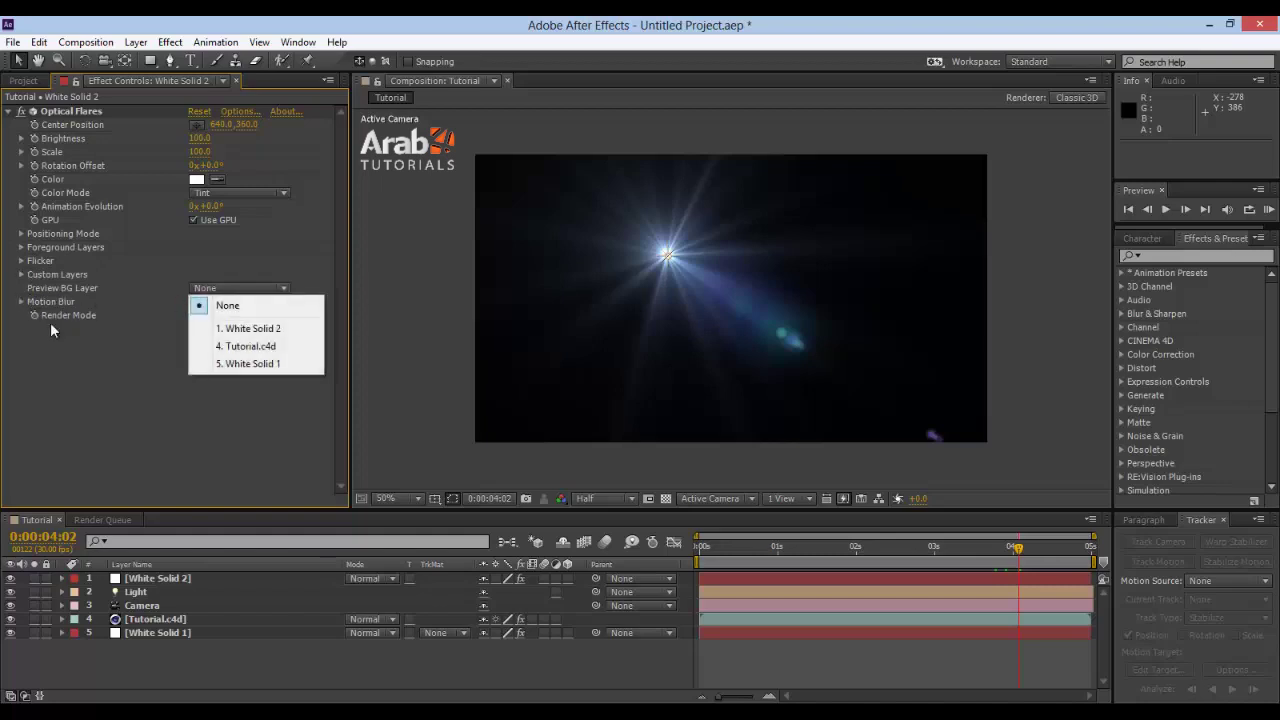
{"action": "left_click", "coordinate": [76, 318]}
{"action": "left_click", "coordinate": [240, 315]}
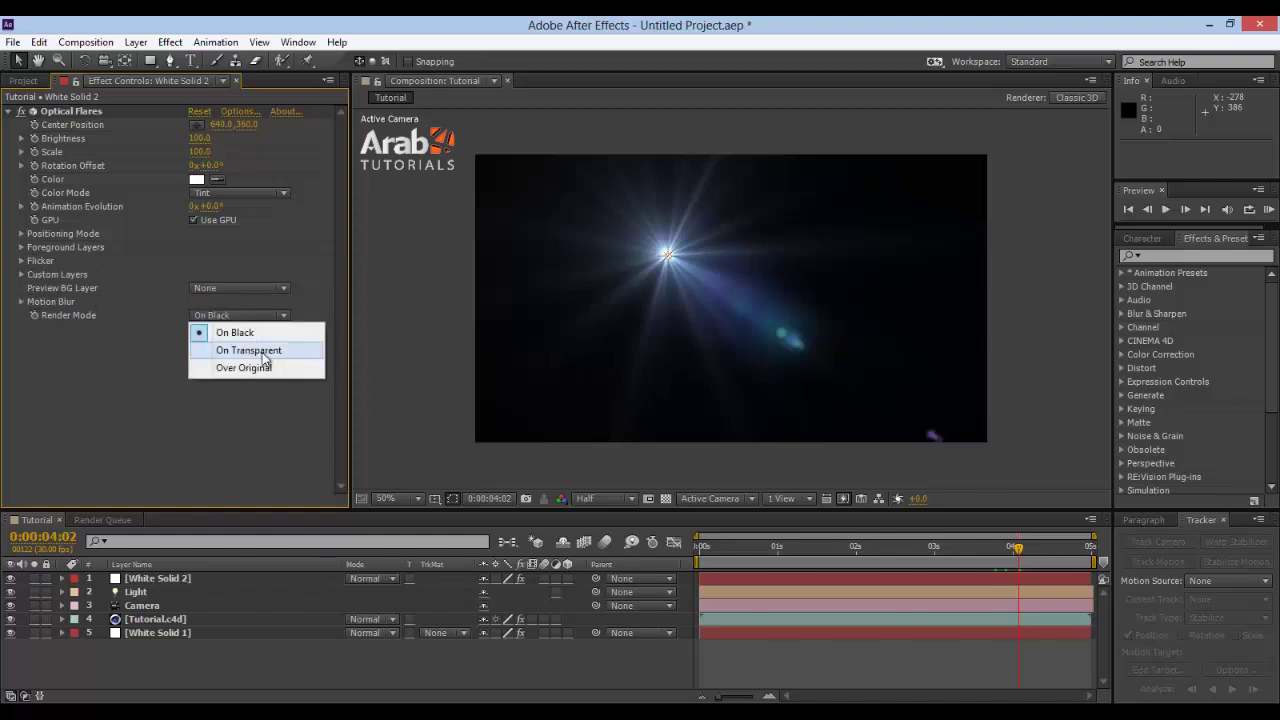
{"action": "left_click", "coordinate": [262, 347]}
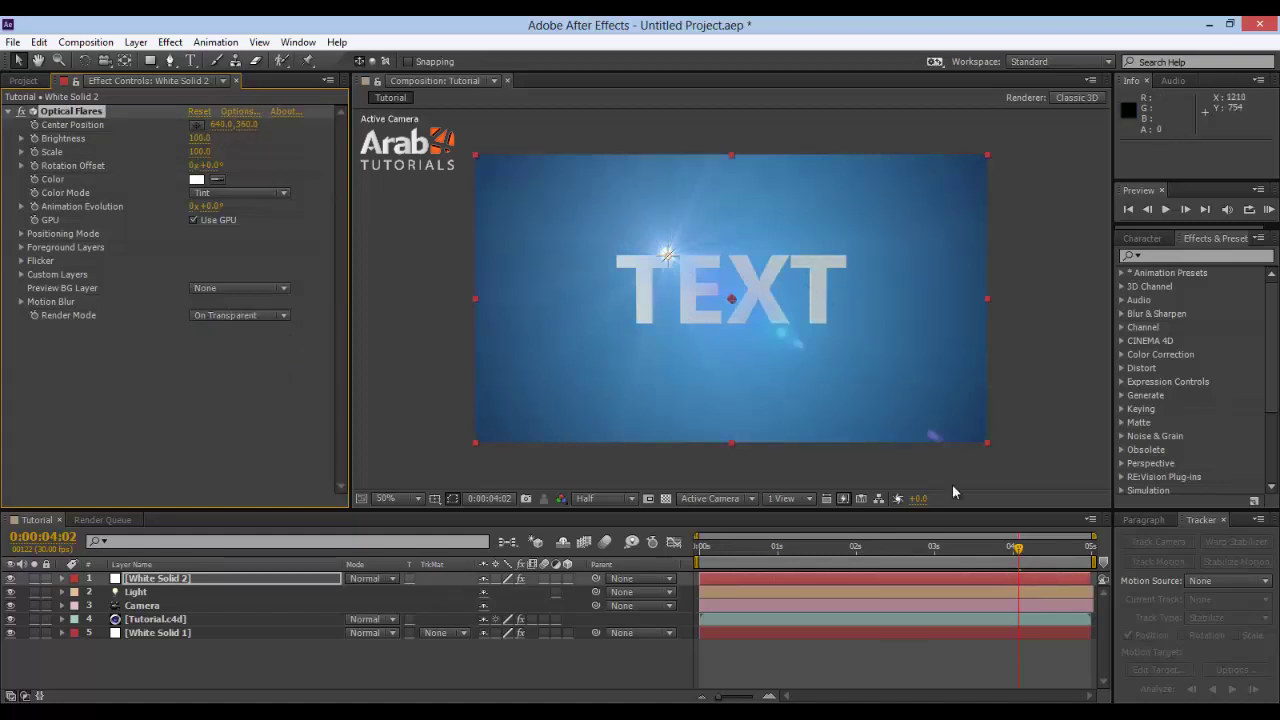
Open the Optical Flares options and add a basic Glow lens object to the flare's stack
{"action": "left_click", "coordinate": [252, 113]}
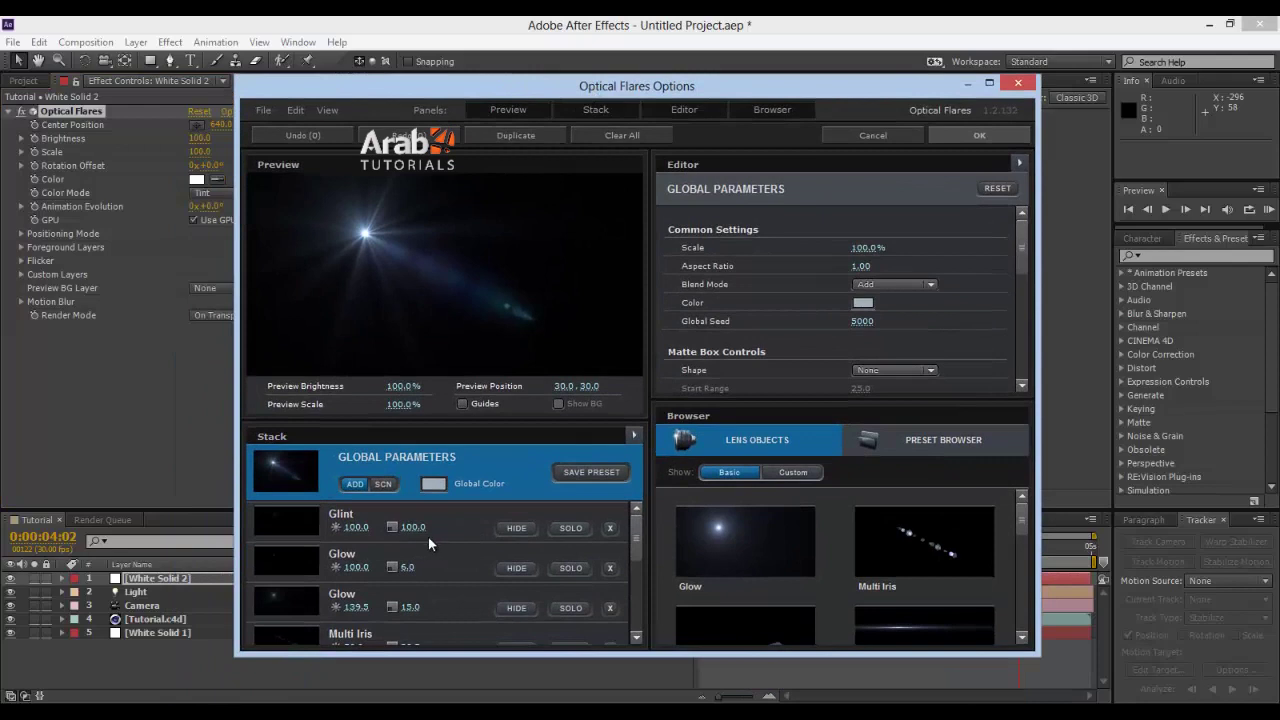
{"action": "left_click", "coordinate": [459, 520]}
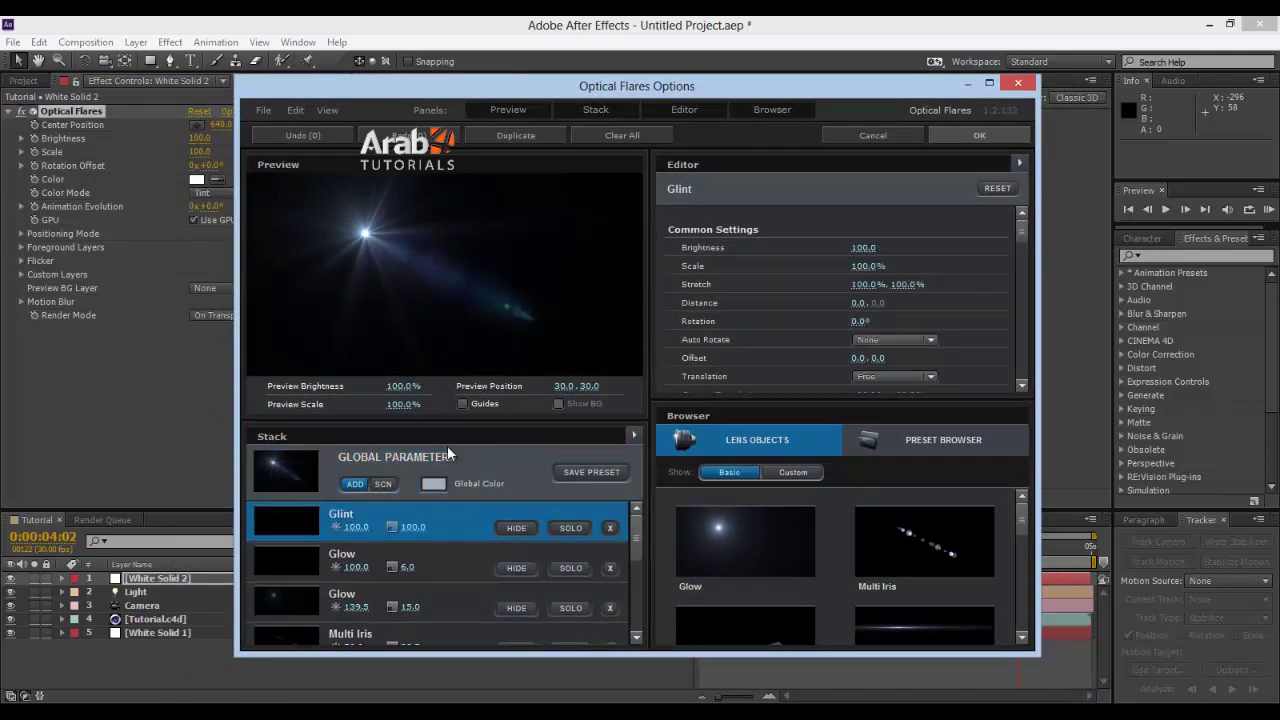
{"action": "left_click", "coordinate": [307, 564]}
{"action": "scroll", "coordinate": [308, 563], "scroll_direction": "down", "scroll_amount": 3}
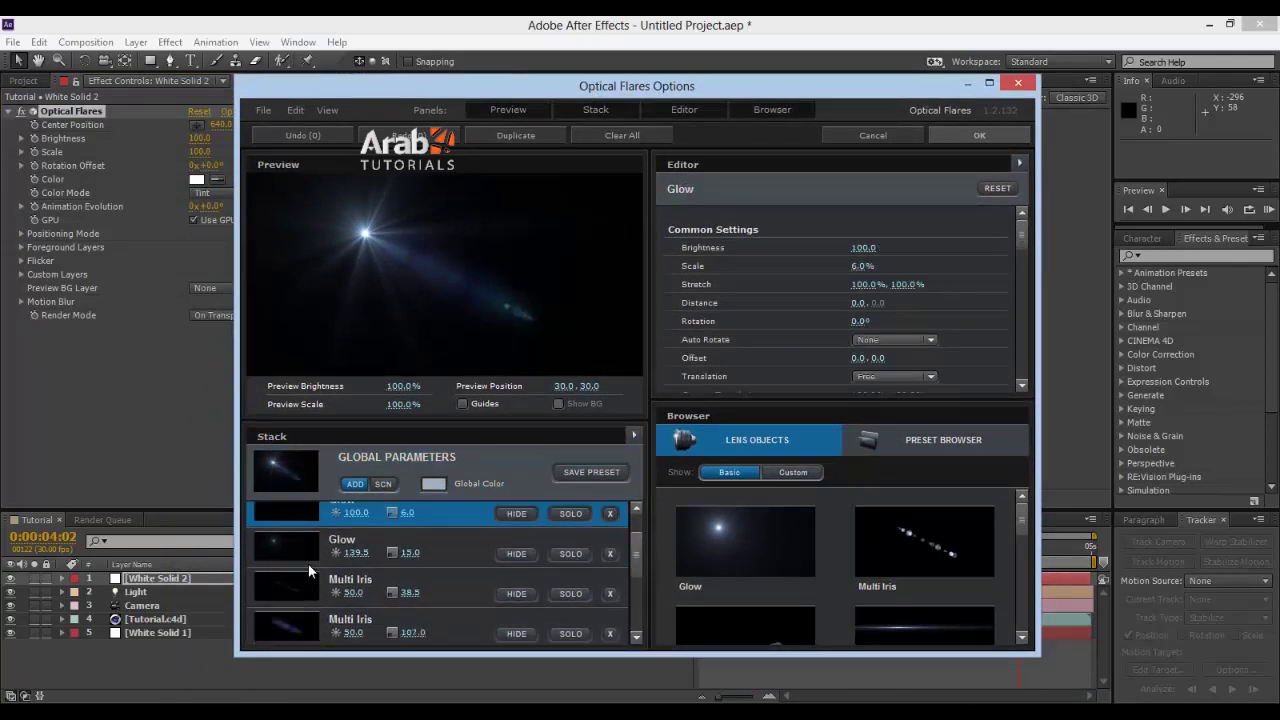
{"action": "left_click", "coordinate": [742, 522]}
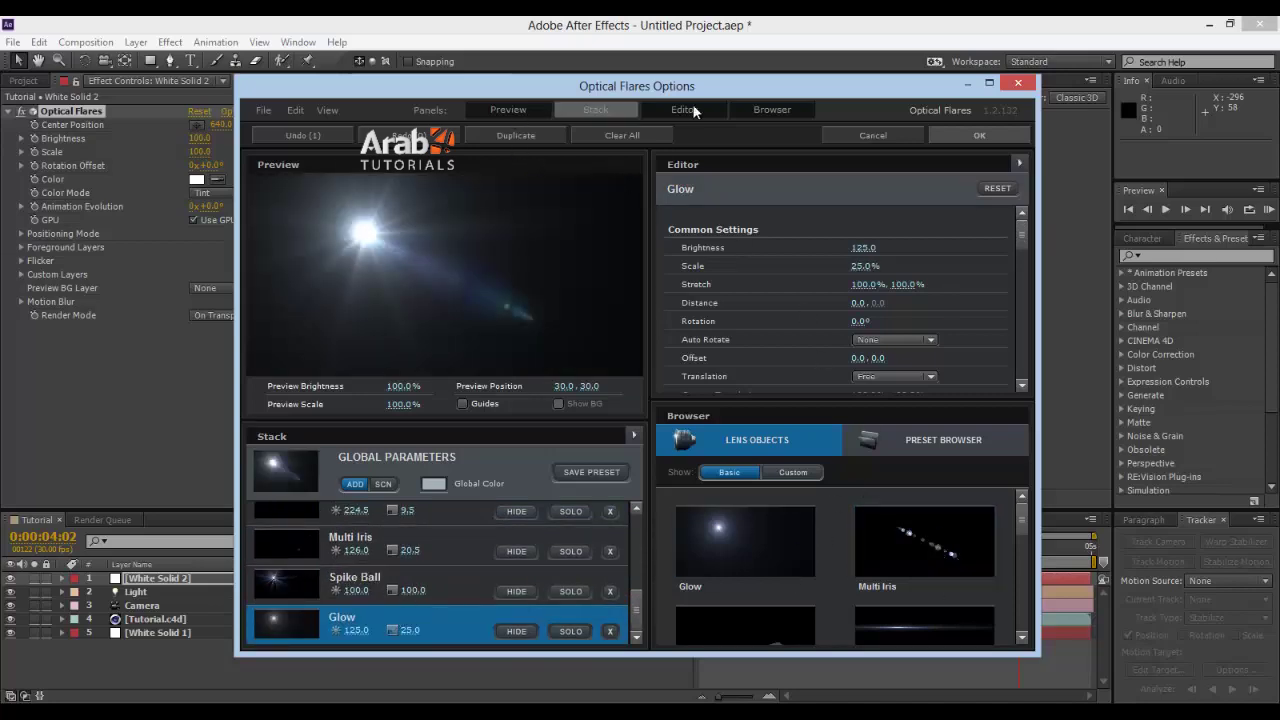
Set the stack brightness to 94 for Glint, 151.5 and 112 for the first two Glows and 113 for the second Multi Iris, and apply
{"action": "left_click", "coordinate": [771, 110]}
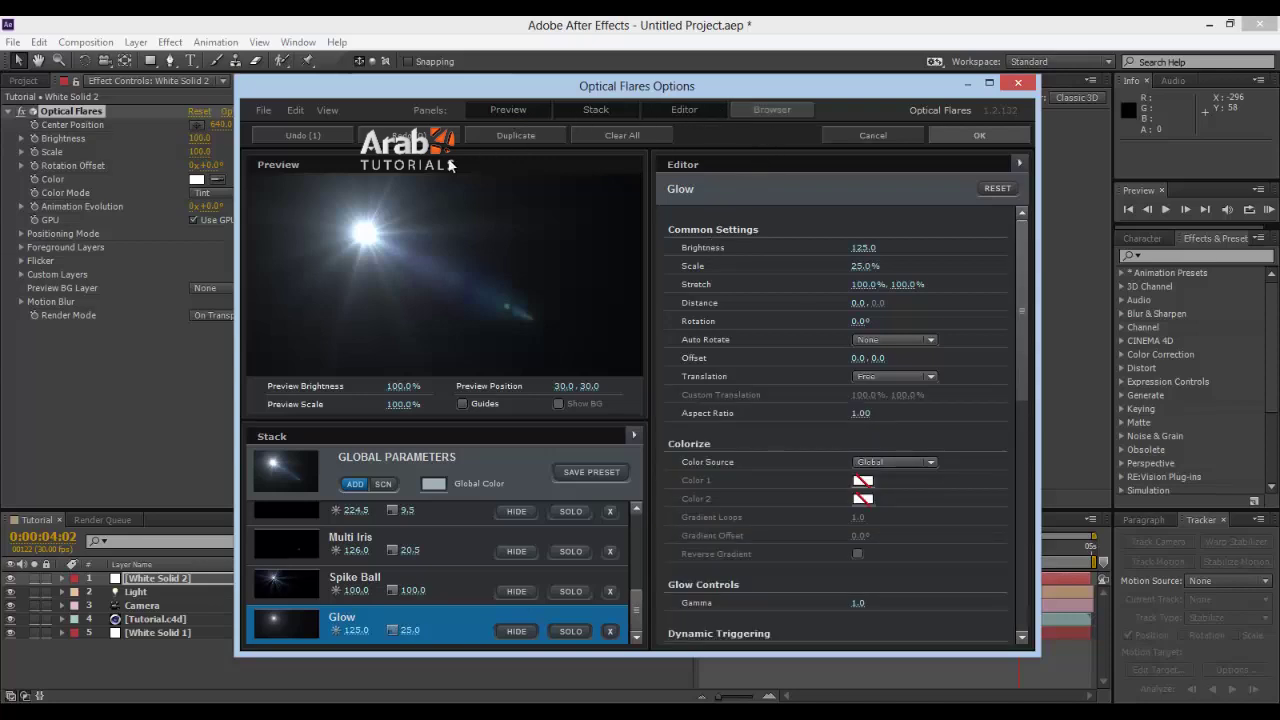
{"action": "left_click", "coordinate": [533, 108]}
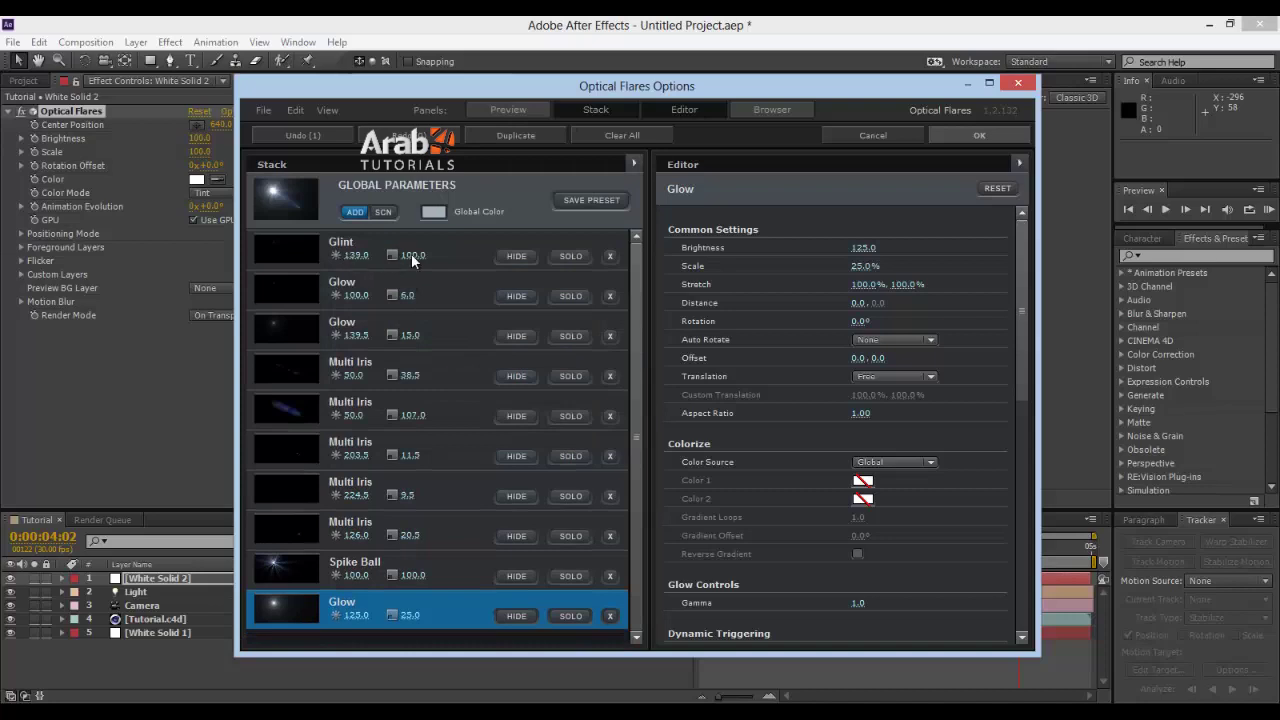
{"action": "left_click_drag", "start_coordinate": [346, 291], "coordinate": [408, 294]}
{"action": "left_click_drag", "start_coordinate": [341, 334], "coordinate": [443, 330]}
{"action": "left_click_drag", "start_coordinate": [343, 341], "coordinate": [312, 341]}
{"action": "left_click_drag", "start_coordinate": [350, 415], "coordinate": [467, 417]}
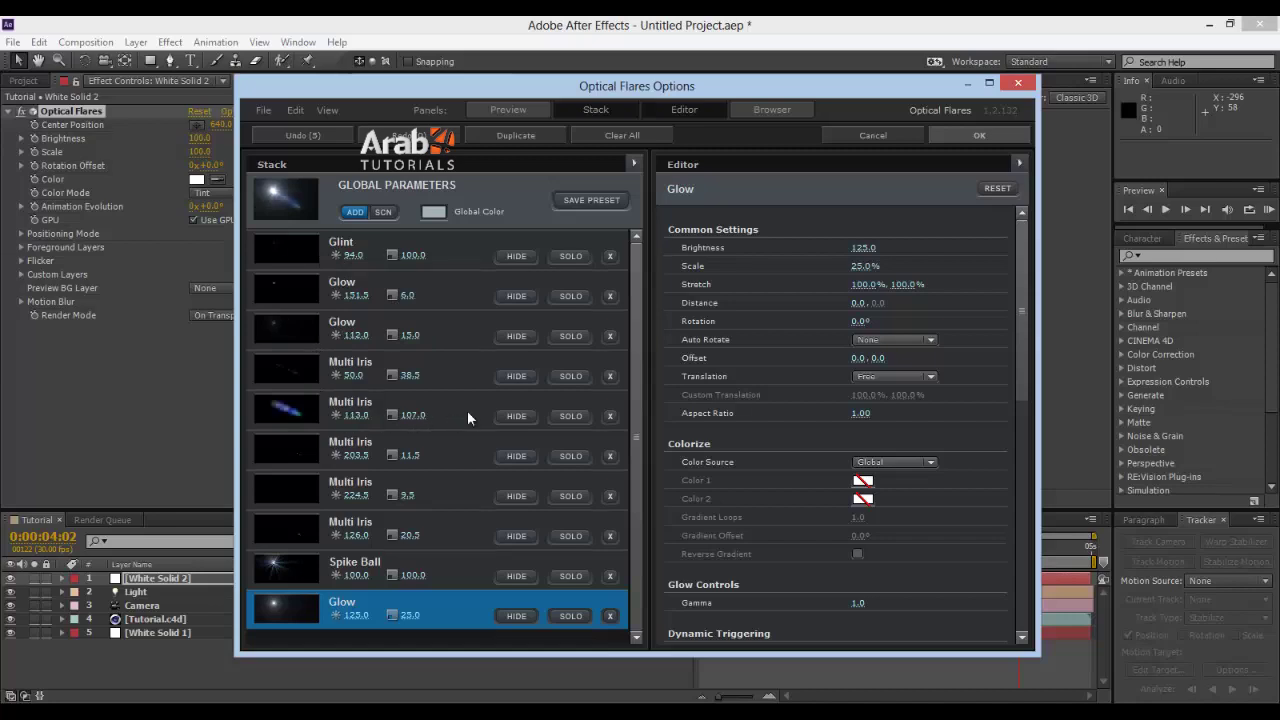
{"action": "left_click", "coordinate": [975, 136]}
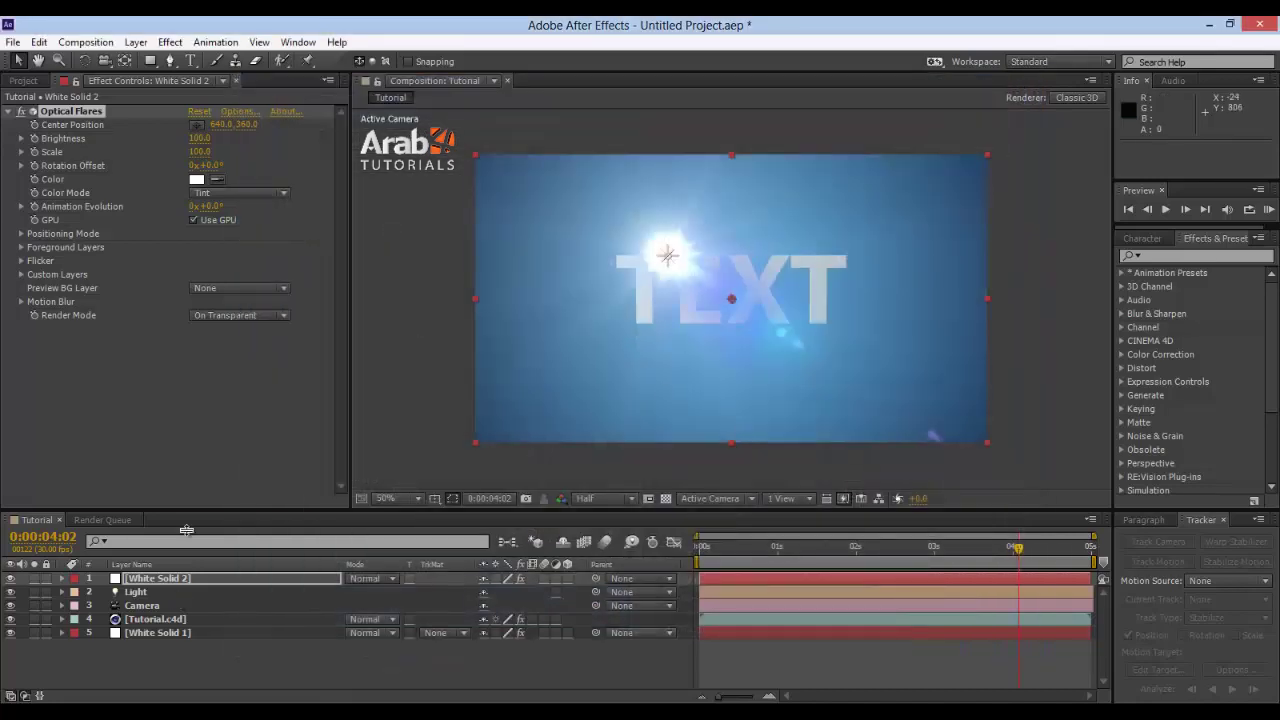
Set the Optical Flares brightness to 0 and start keyframing it at 0:00:02:29
{"action": "left_click_drag", "start_coordinate": [203, 139], "coordinate": [191, 140]}
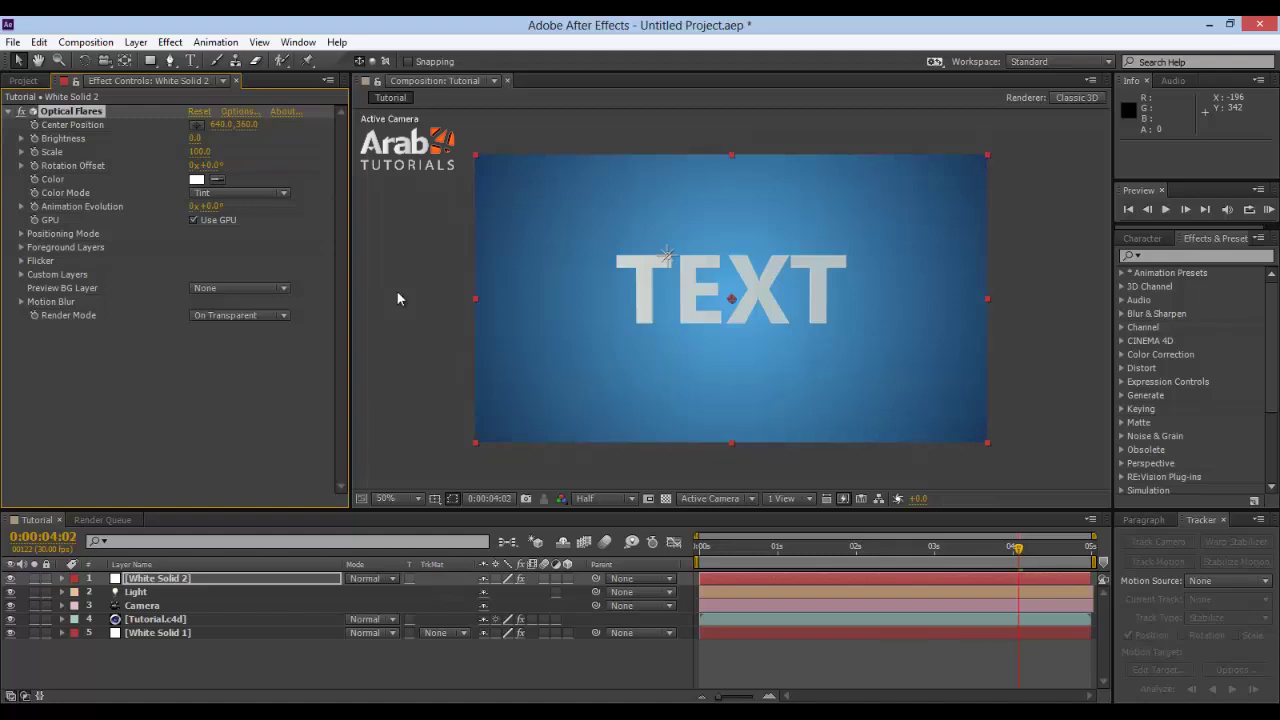
{"action": "left_click", "coordinate": [1008, 551]}
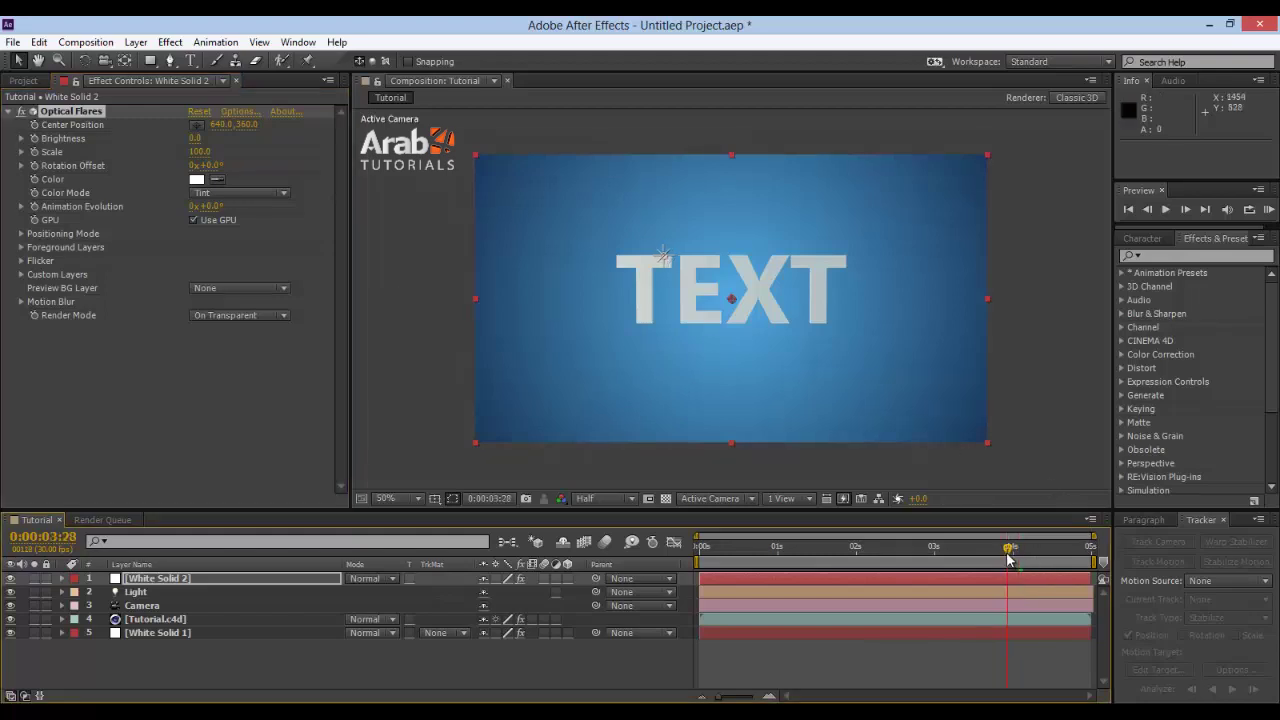
{"action": "left_click_drag", "start_coordinate": [997, 556], "coordinate": [934, 555]}
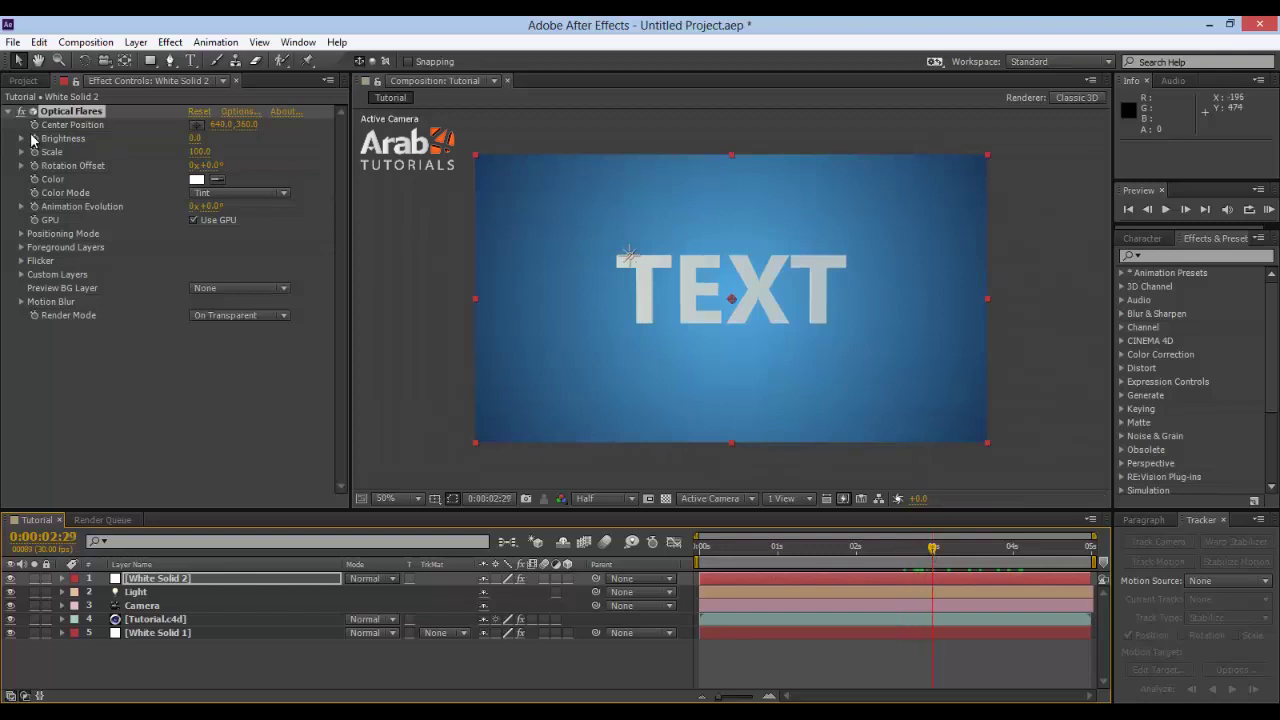
Keyframe the flare's brightness at 40 at 0:00:03:03
{"action": "left_click_drag", "start_coordinate": [932, 548], "coordinate": [942, 548]}
{"action": "left_click_drag", "start_coordinate": [195, 139], "coordinate": [198, 138]}
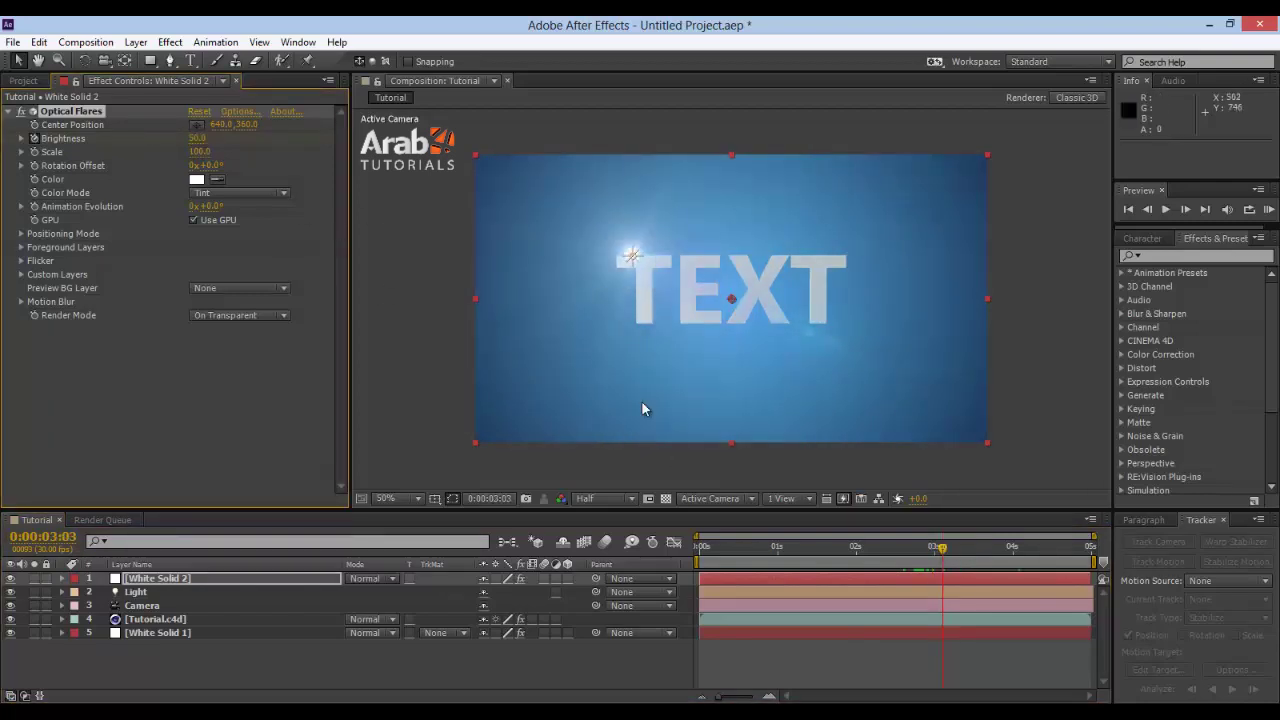
{"action": "left_click", "coordinate": [196, 138]}
{"action": "type", "text": "40"}
{"action": "key", "text": "Return"}
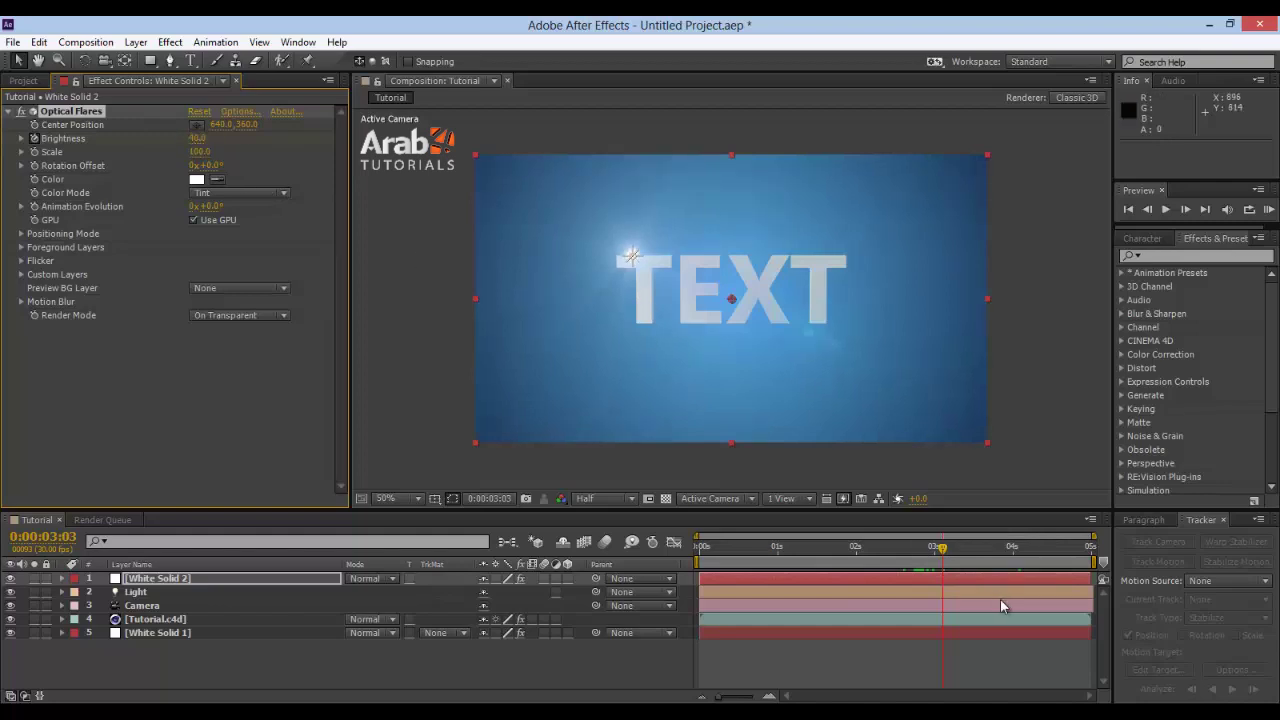
Add a holding keyframe at 0:00:03:21 with the flare's brightness at 40
{"action": "left_click", "coordinate": [991, 558]}
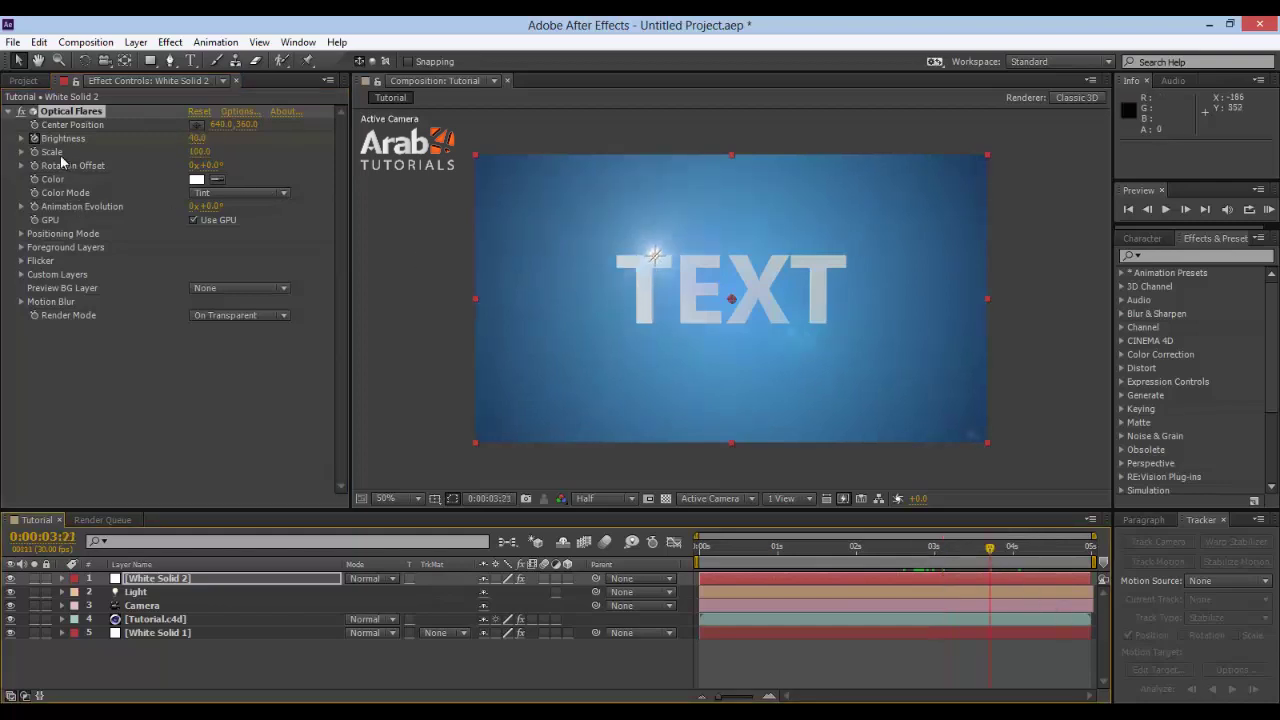
{"action": "left_click", "coordinate": [197, 138]}
{"action": "type", "text": "90"}
{"action": "key", "text": "Return"}
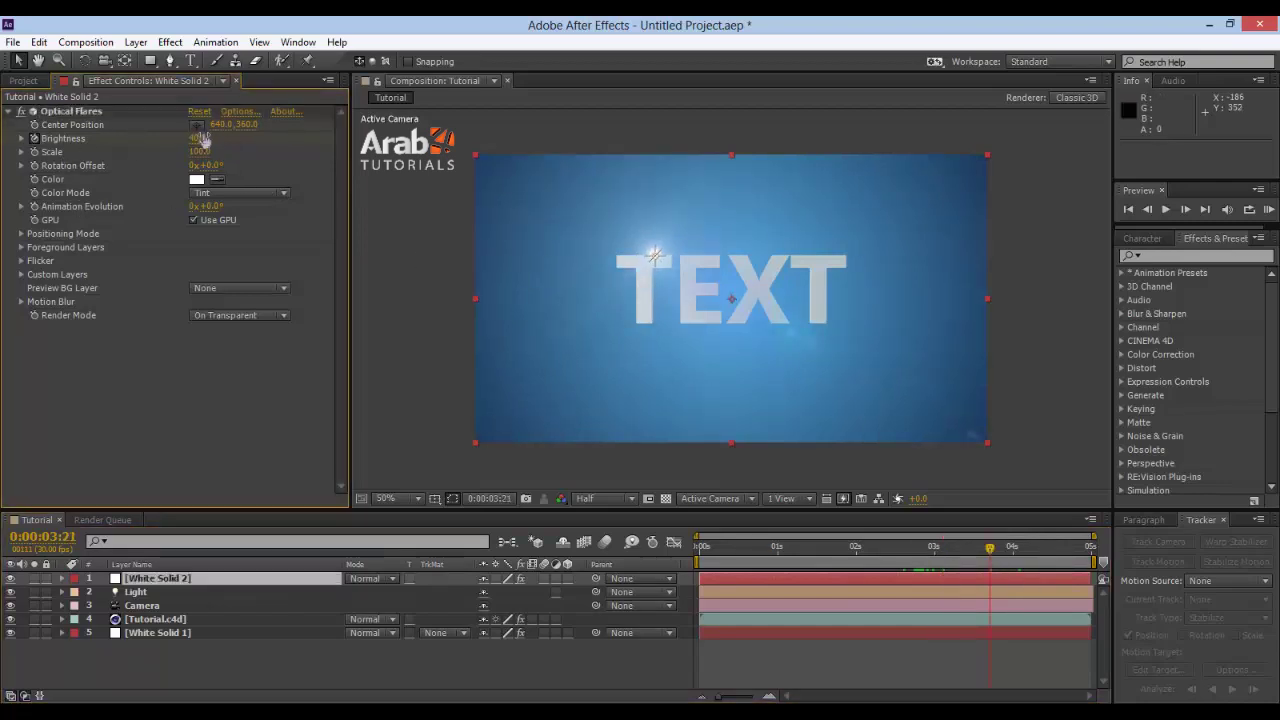
{"action": "left_click", "coordinate": [199, 138]}
{"action": "type", "text": "40"}
{"action": "key", "text": "Return"}
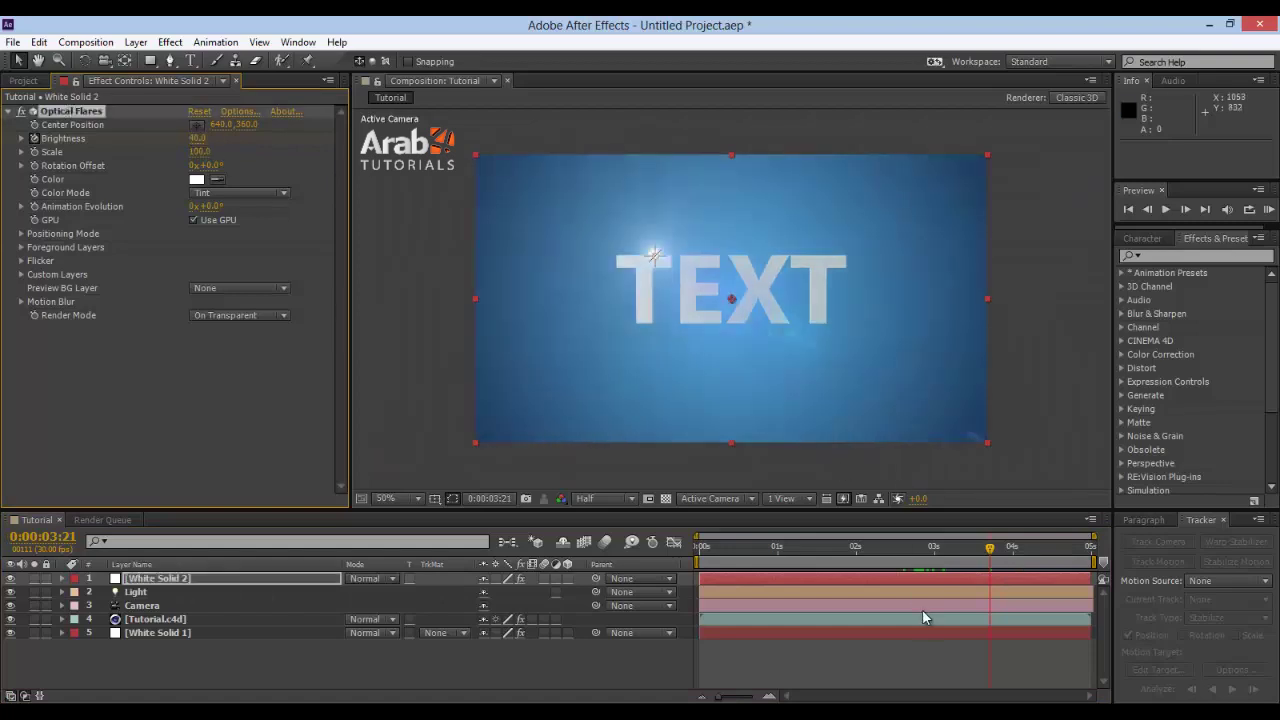
Fade the flare out with a brightness keyframe of 0 at 0:00:03:27 and deselect the layer
{"action": "left_click", "coordinate": [1007, 556]}
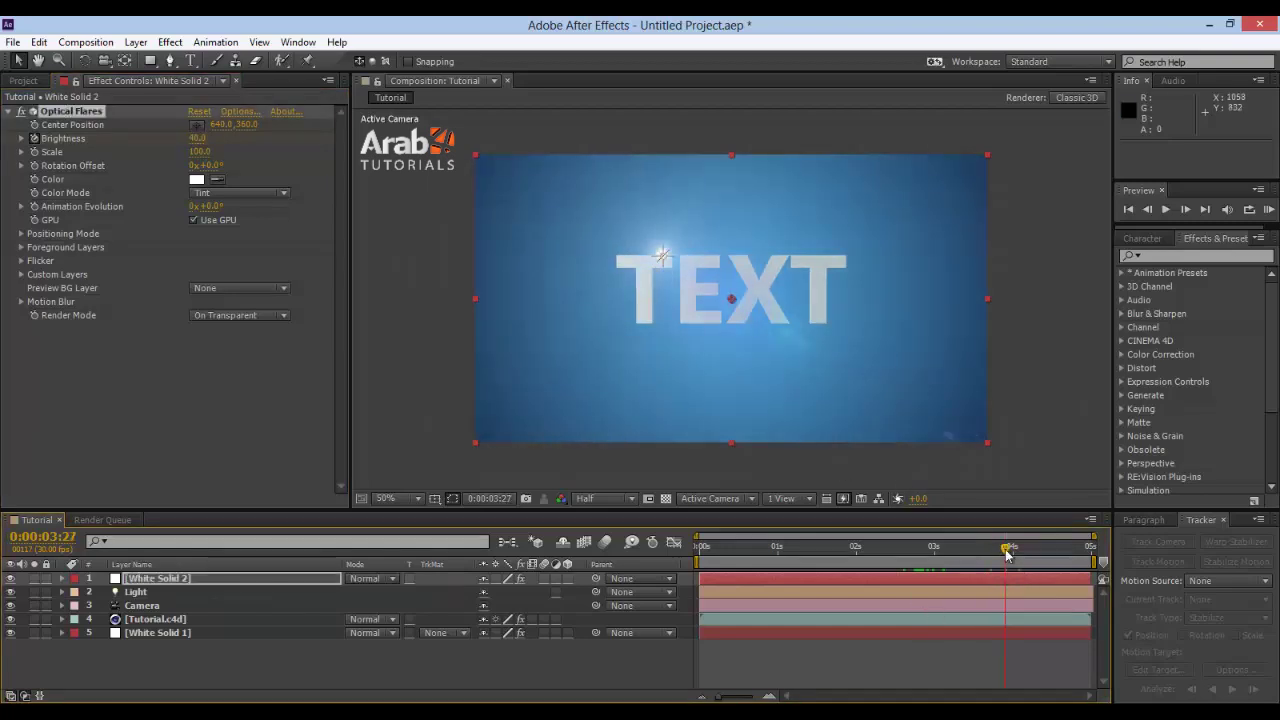
{"action": "left_click", "coordinate": [200, 139]}
{"action": "type", "text": "0"}
{"action": "key", "text": "Return"}
{"action": "left_click", "coordinate": [392, 641]}
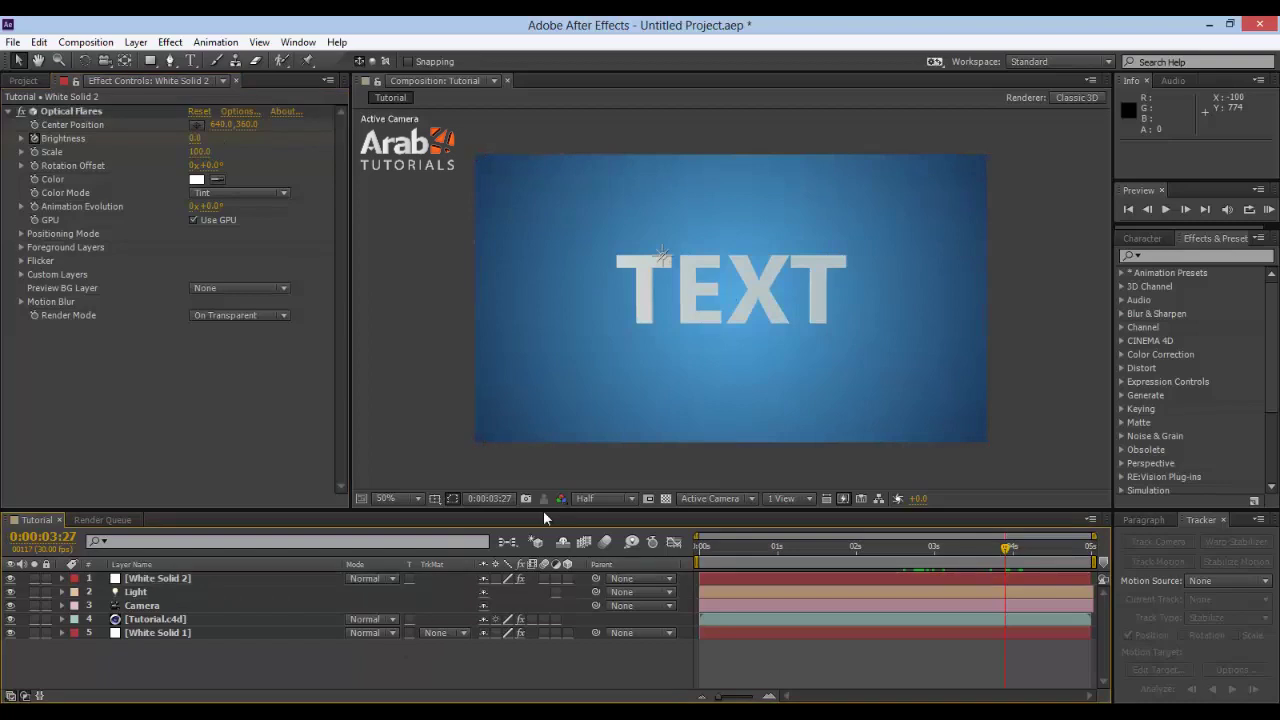
Fit the composition to the viewer, show the project items and run a RAM preview of the animation
{"action": "left_click", "coordinate": [402, 503]}
{"action": "left_click", "coordinate": [445, 228]}
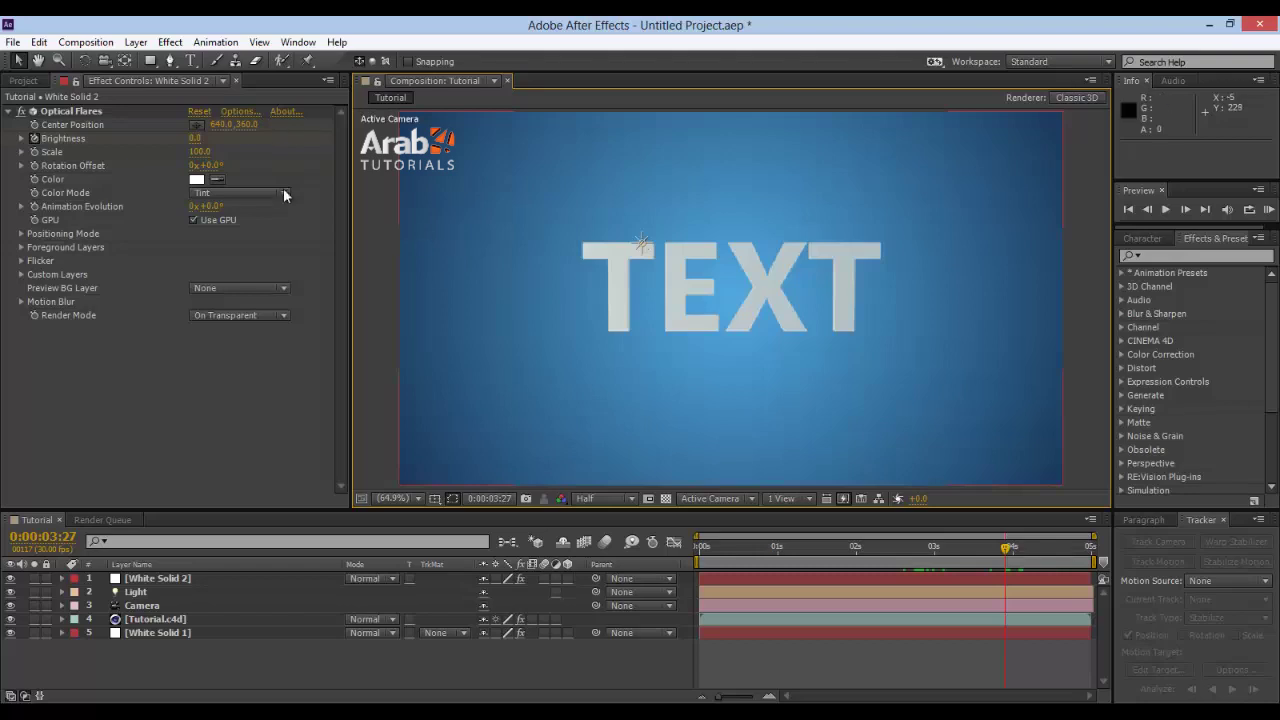
{"action": "left_click", "coordinate": [24, 80]}
{"action": "left_click", "coordinate": [121, 315]}
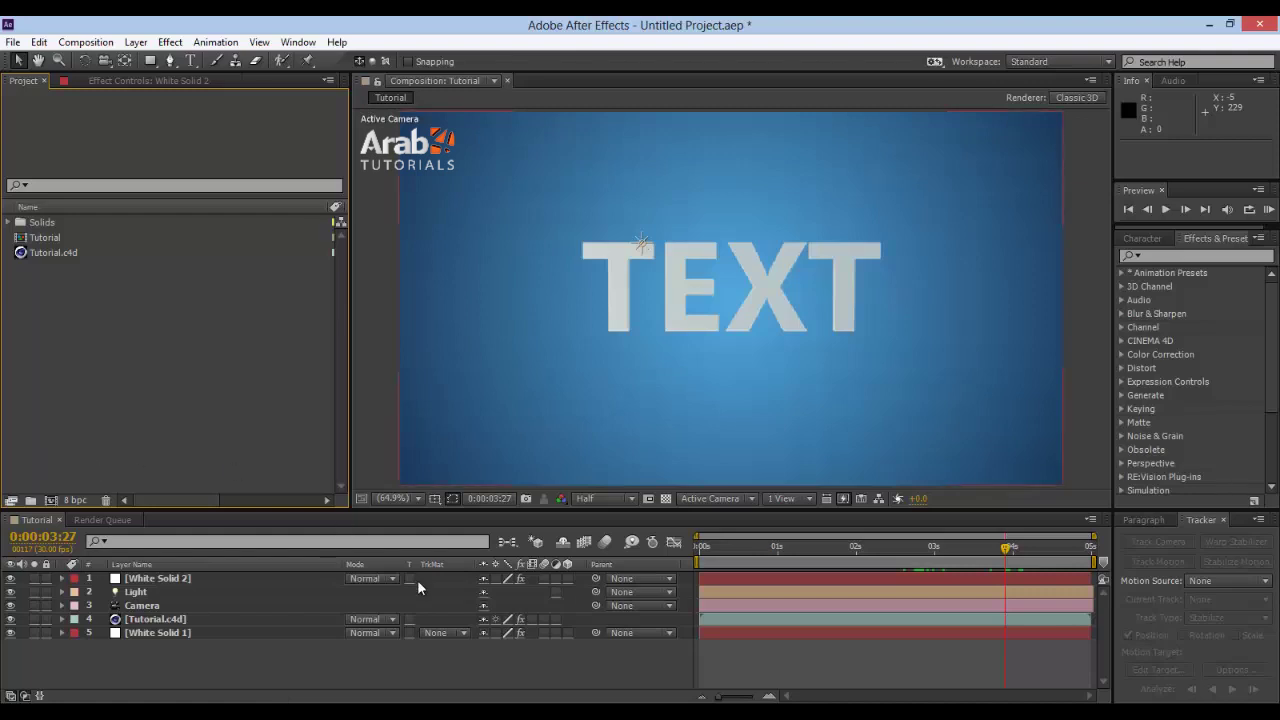
{"action": "left_click", "coordinate": [1268, 212]}
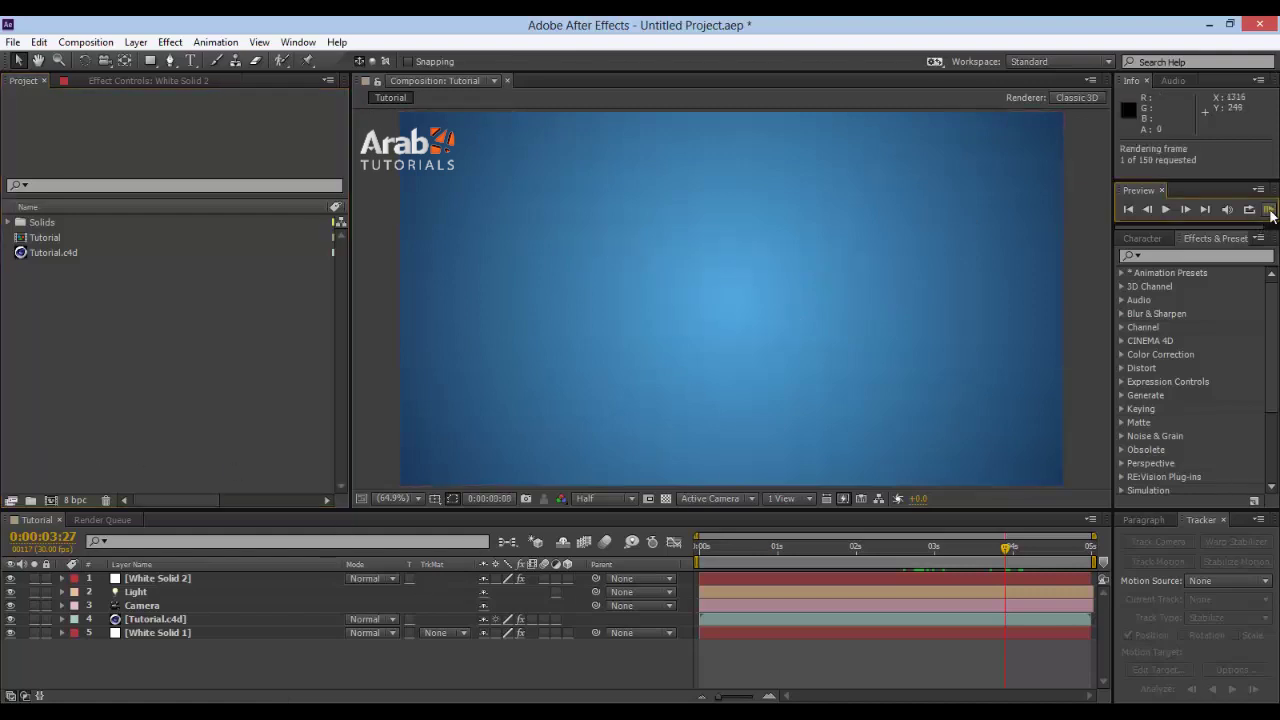